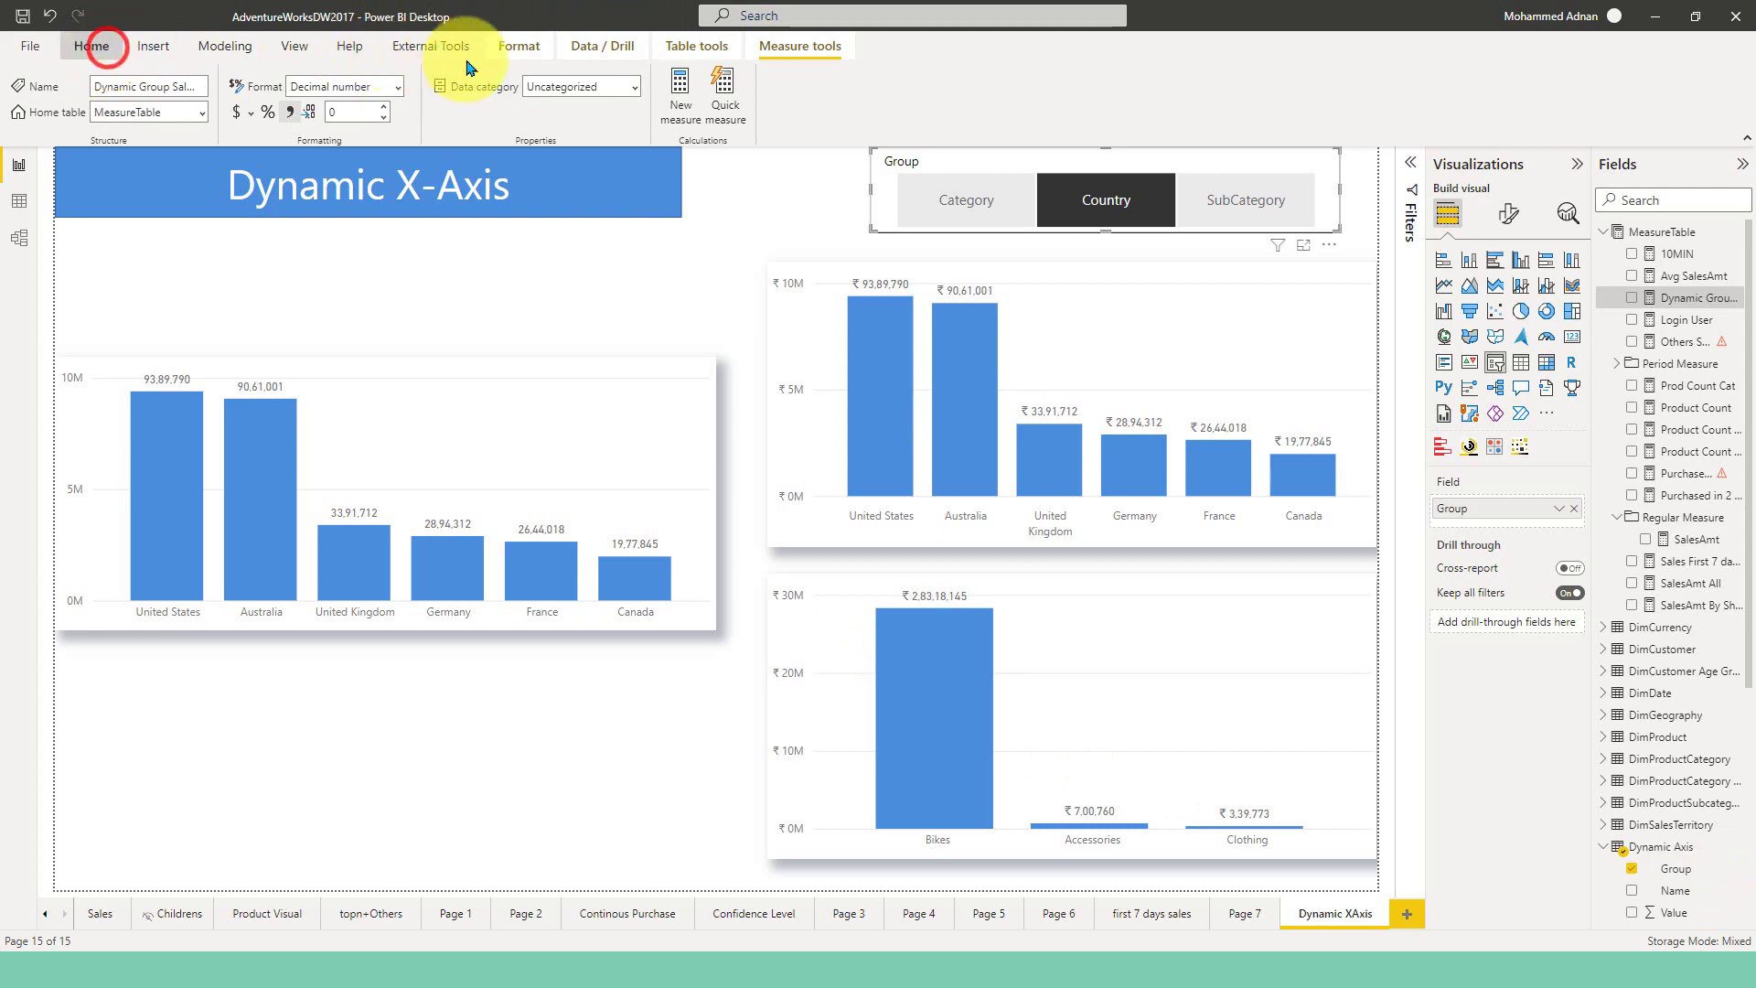
# Step: Open the Power Query Editor with Transform data
pyautogui.click(492, 75)
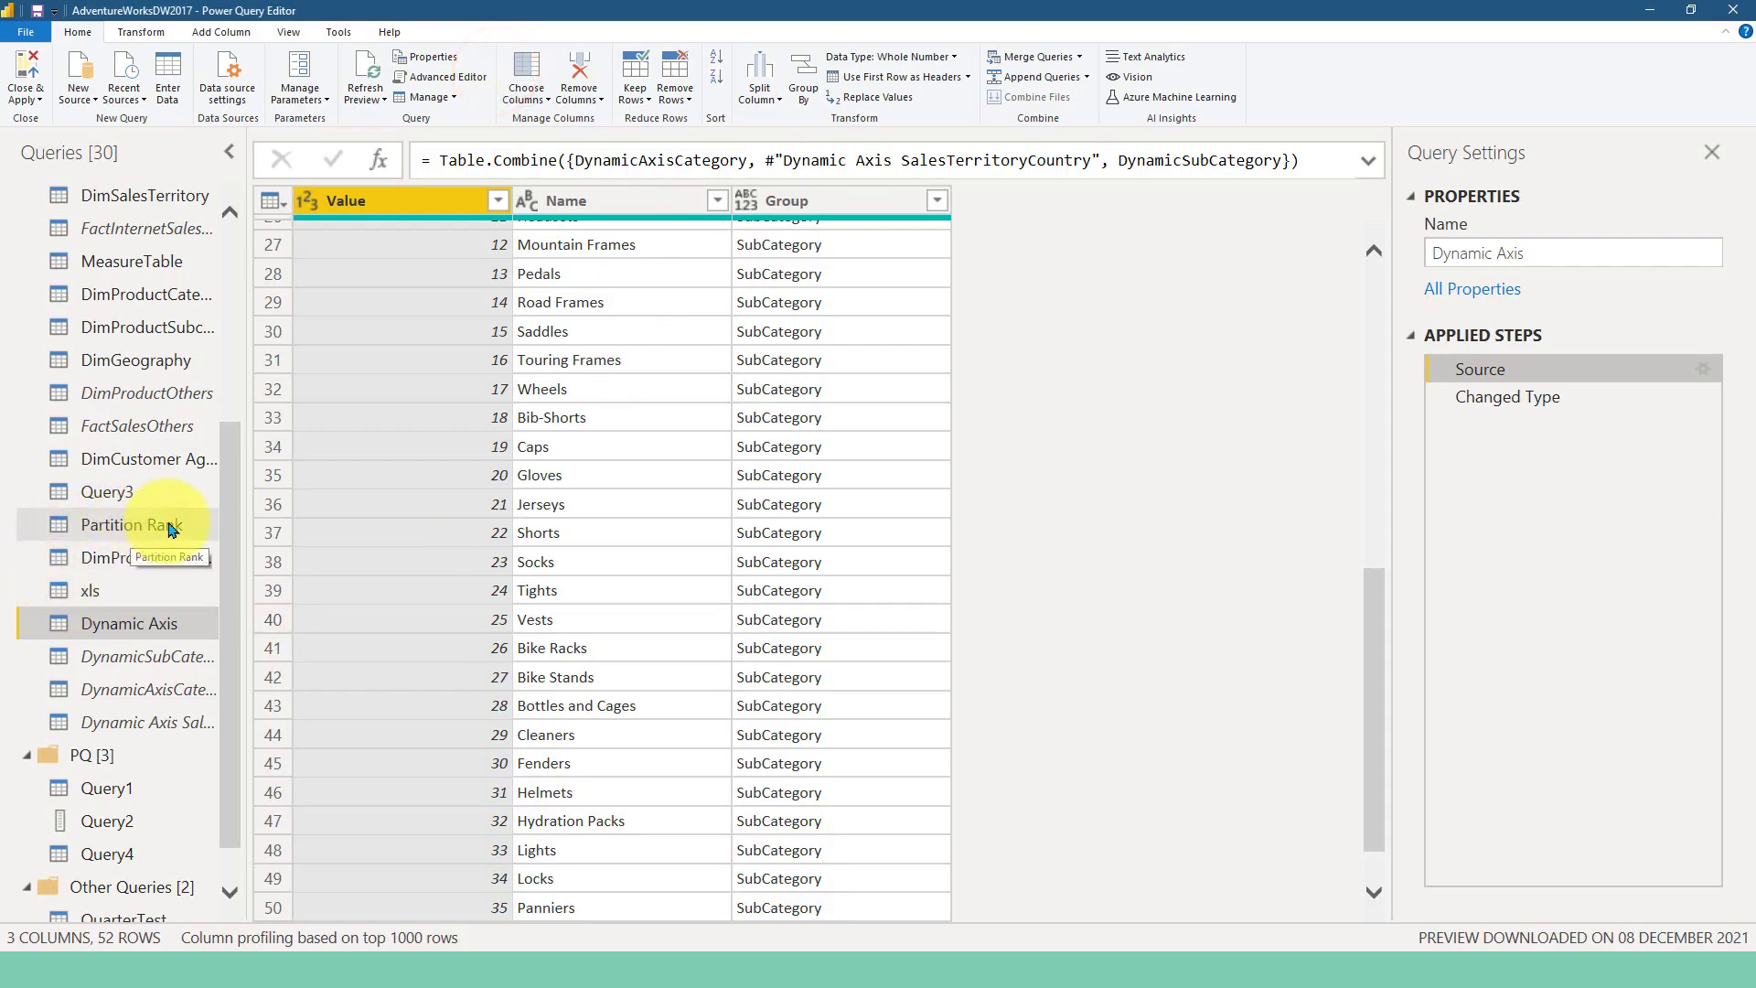
pyautogui.scroll(3, 170, 529)
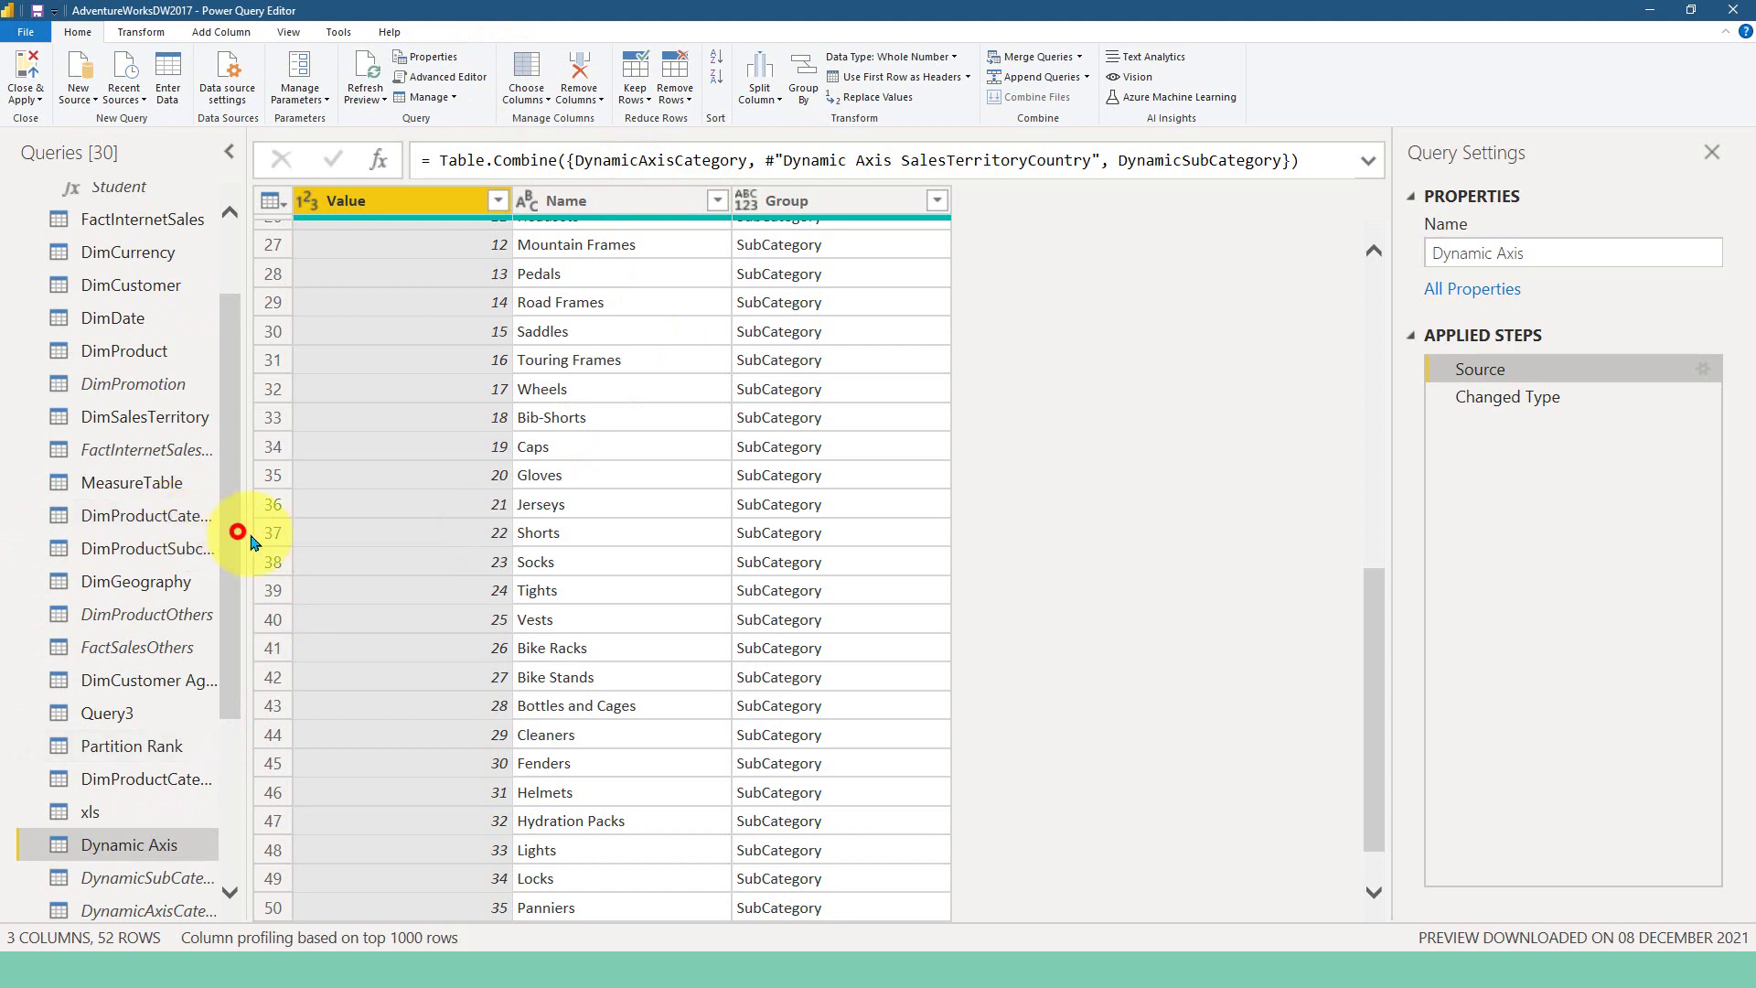
pyautogui.moveTo(255, 541); pyautogui.dragTo(311, 545)
pyautogui.scroll(-3, 256, 539)
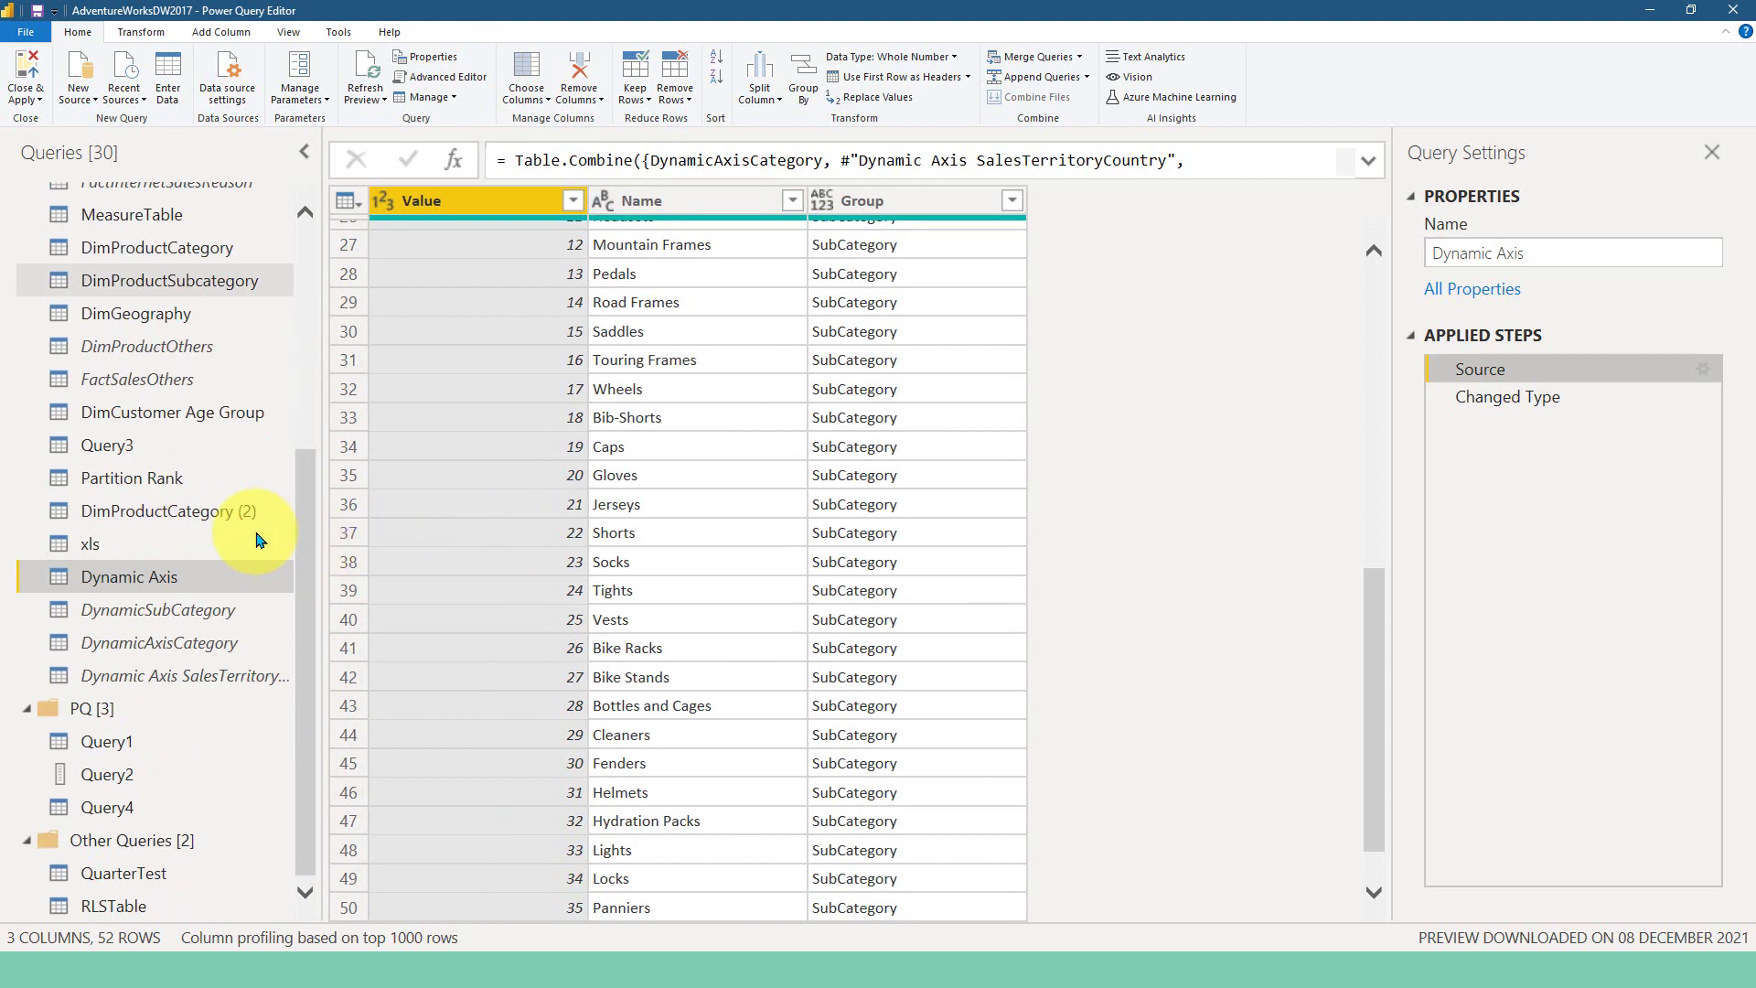
# Step: Select the Partition Rank query and scroll through its 37 category and subcategory rows
pyautogui.click(153, 469)
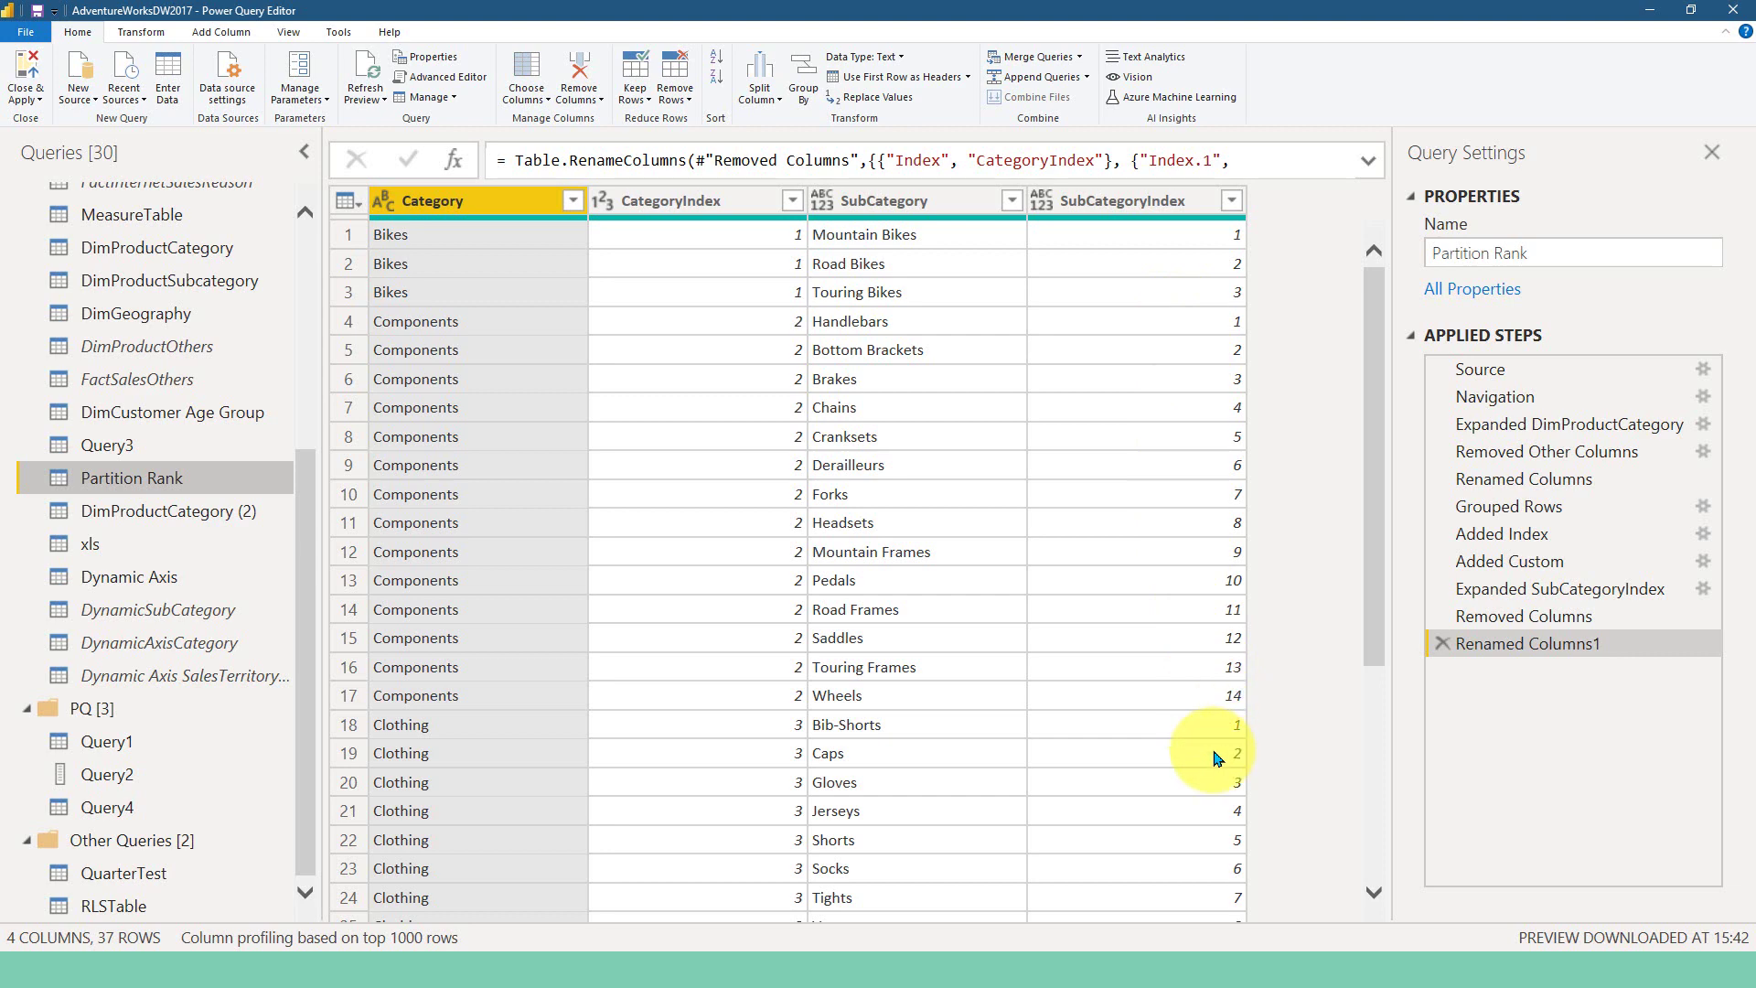
pyautogui.scroll(-3, 1201, 751)
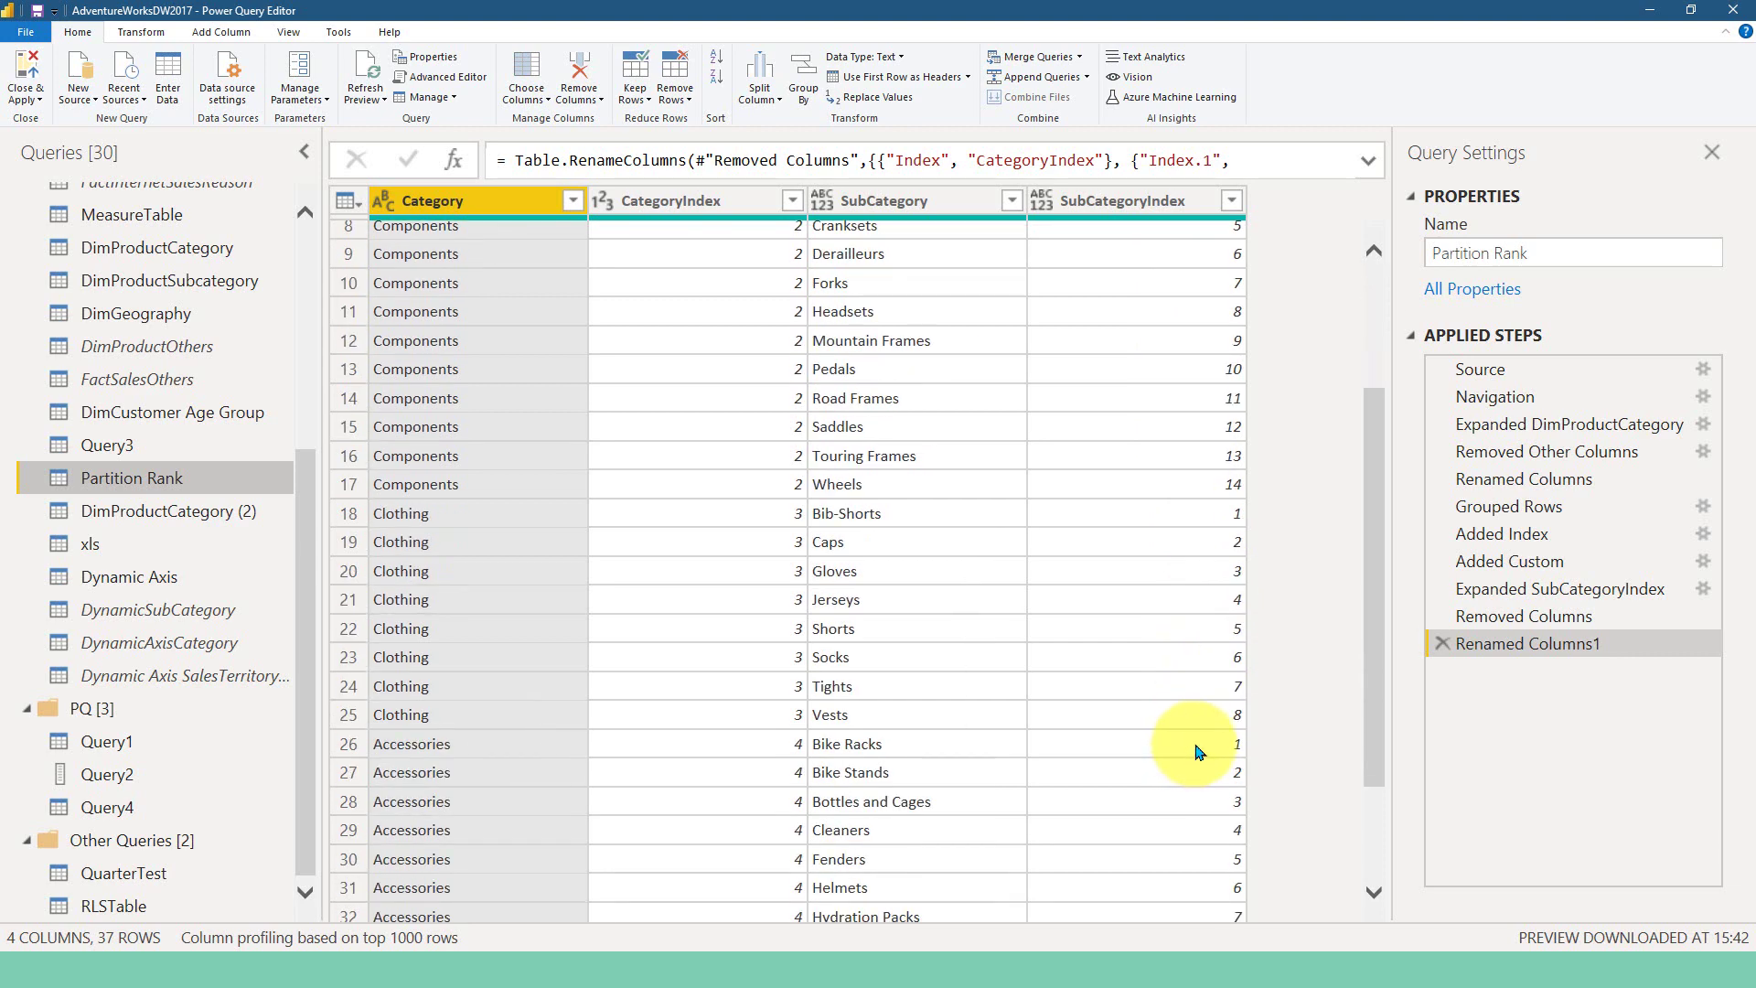
pyautogui.scroll(-2, 1207, 728)
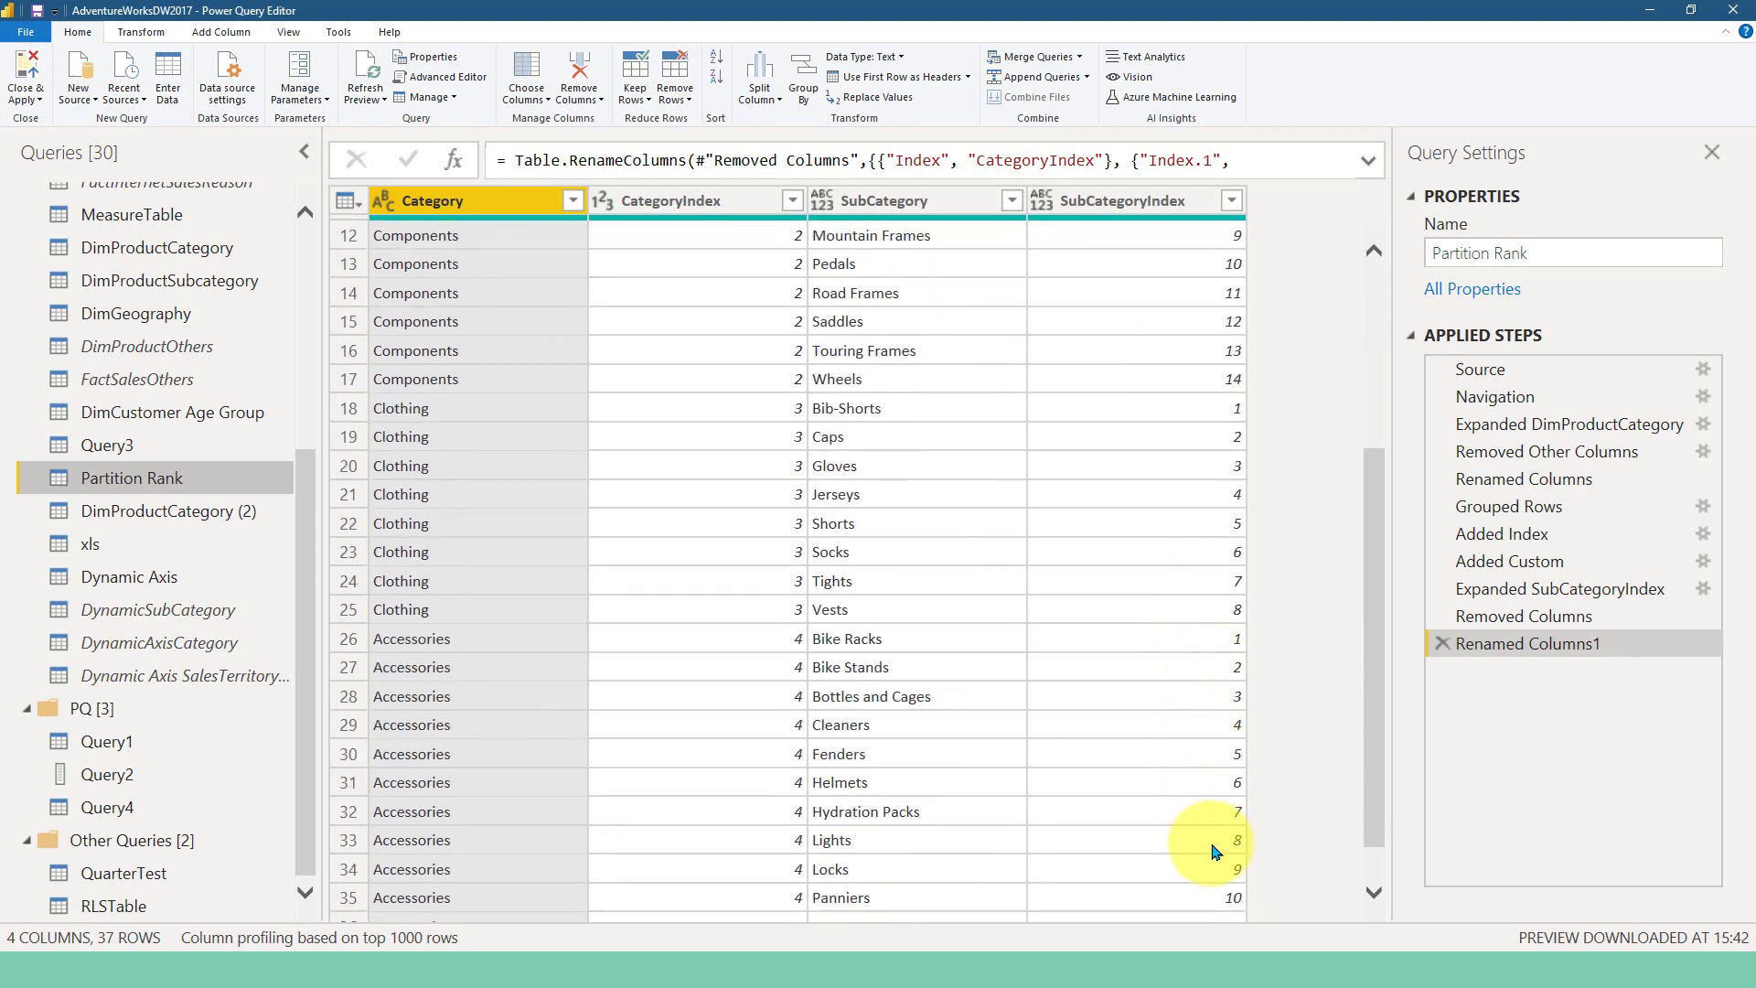
pyautogui.scroll(-1, 1212, 882)
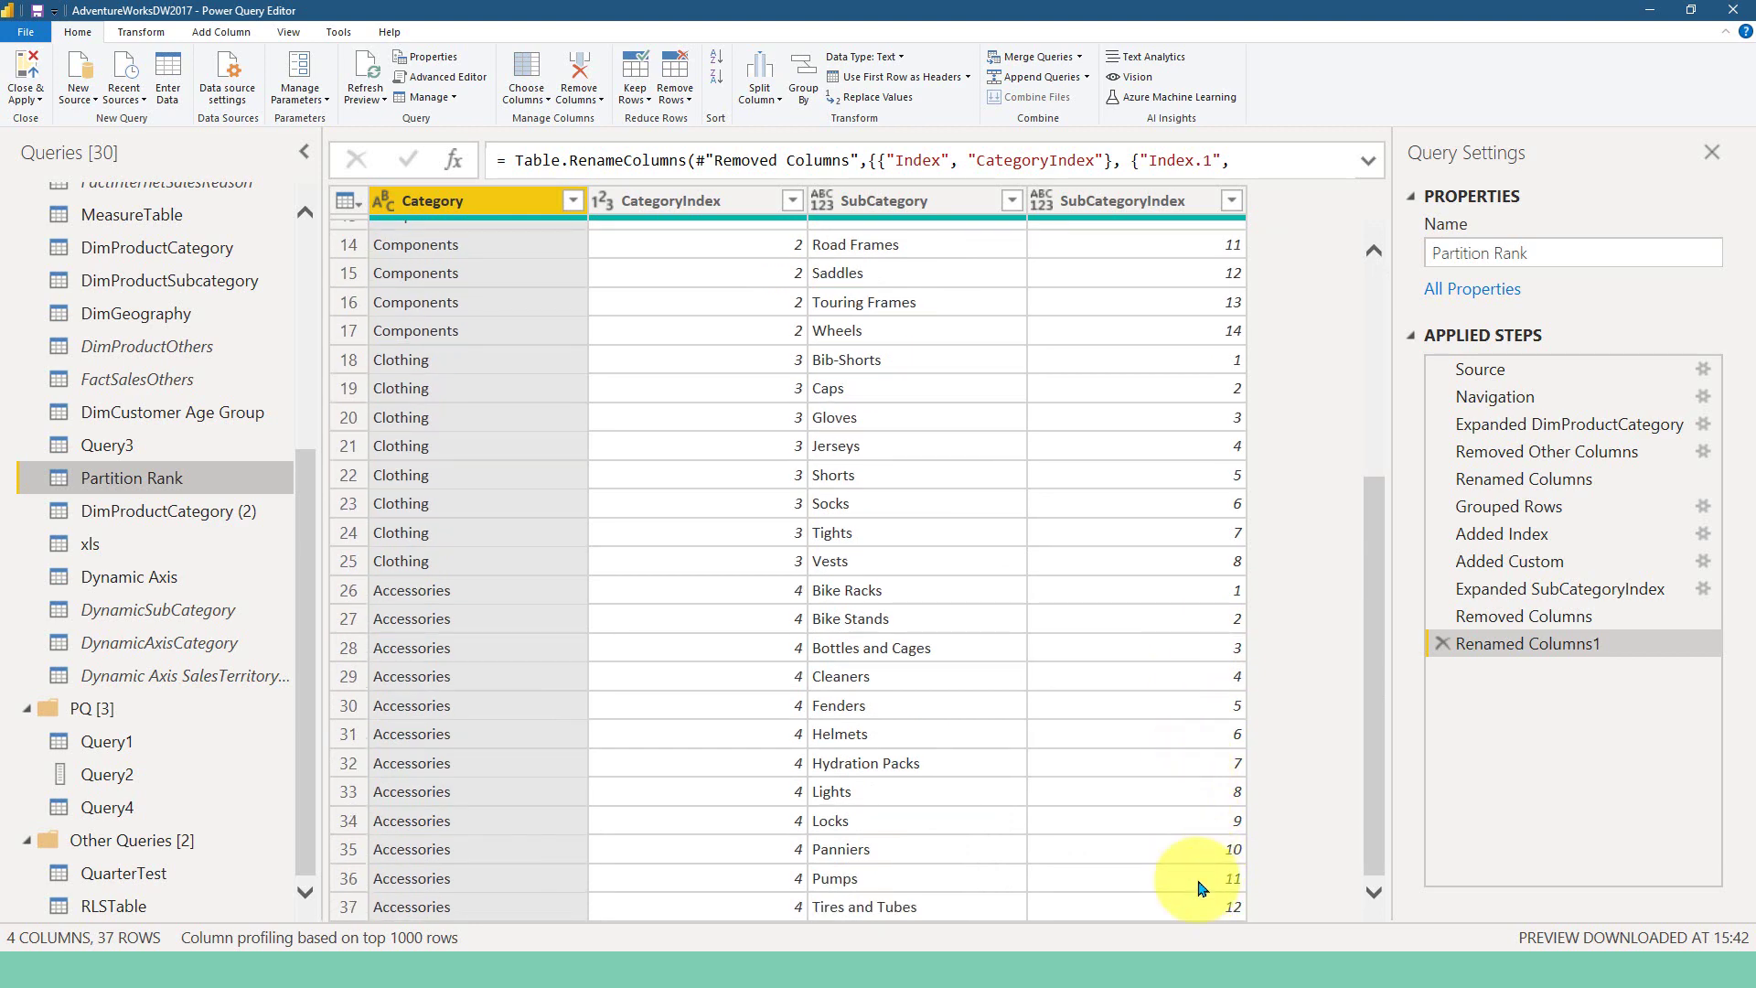
pyautogui.scroll(5, 1117, 660)
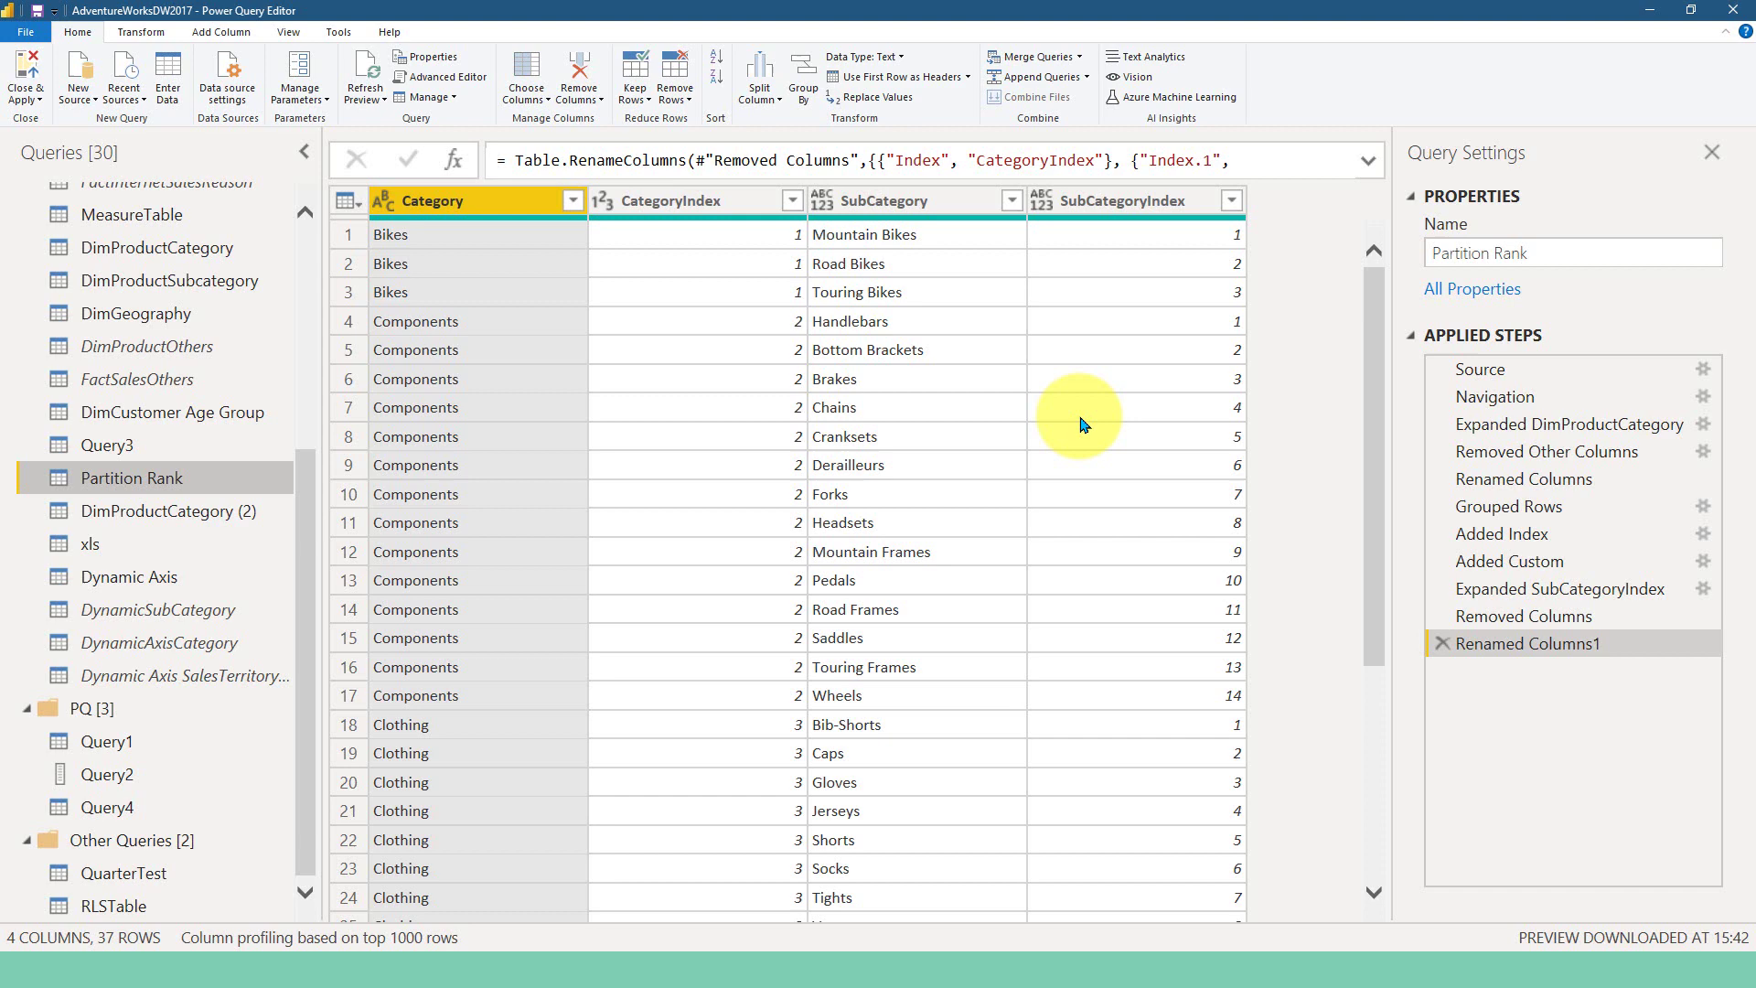
# Step: Show the Source step's 41 tables and review the DimProductSubcategory line in Advanced Editor, cancelling
pyautogui.click(1482, 396)
pyautogui.click(1516, 368)
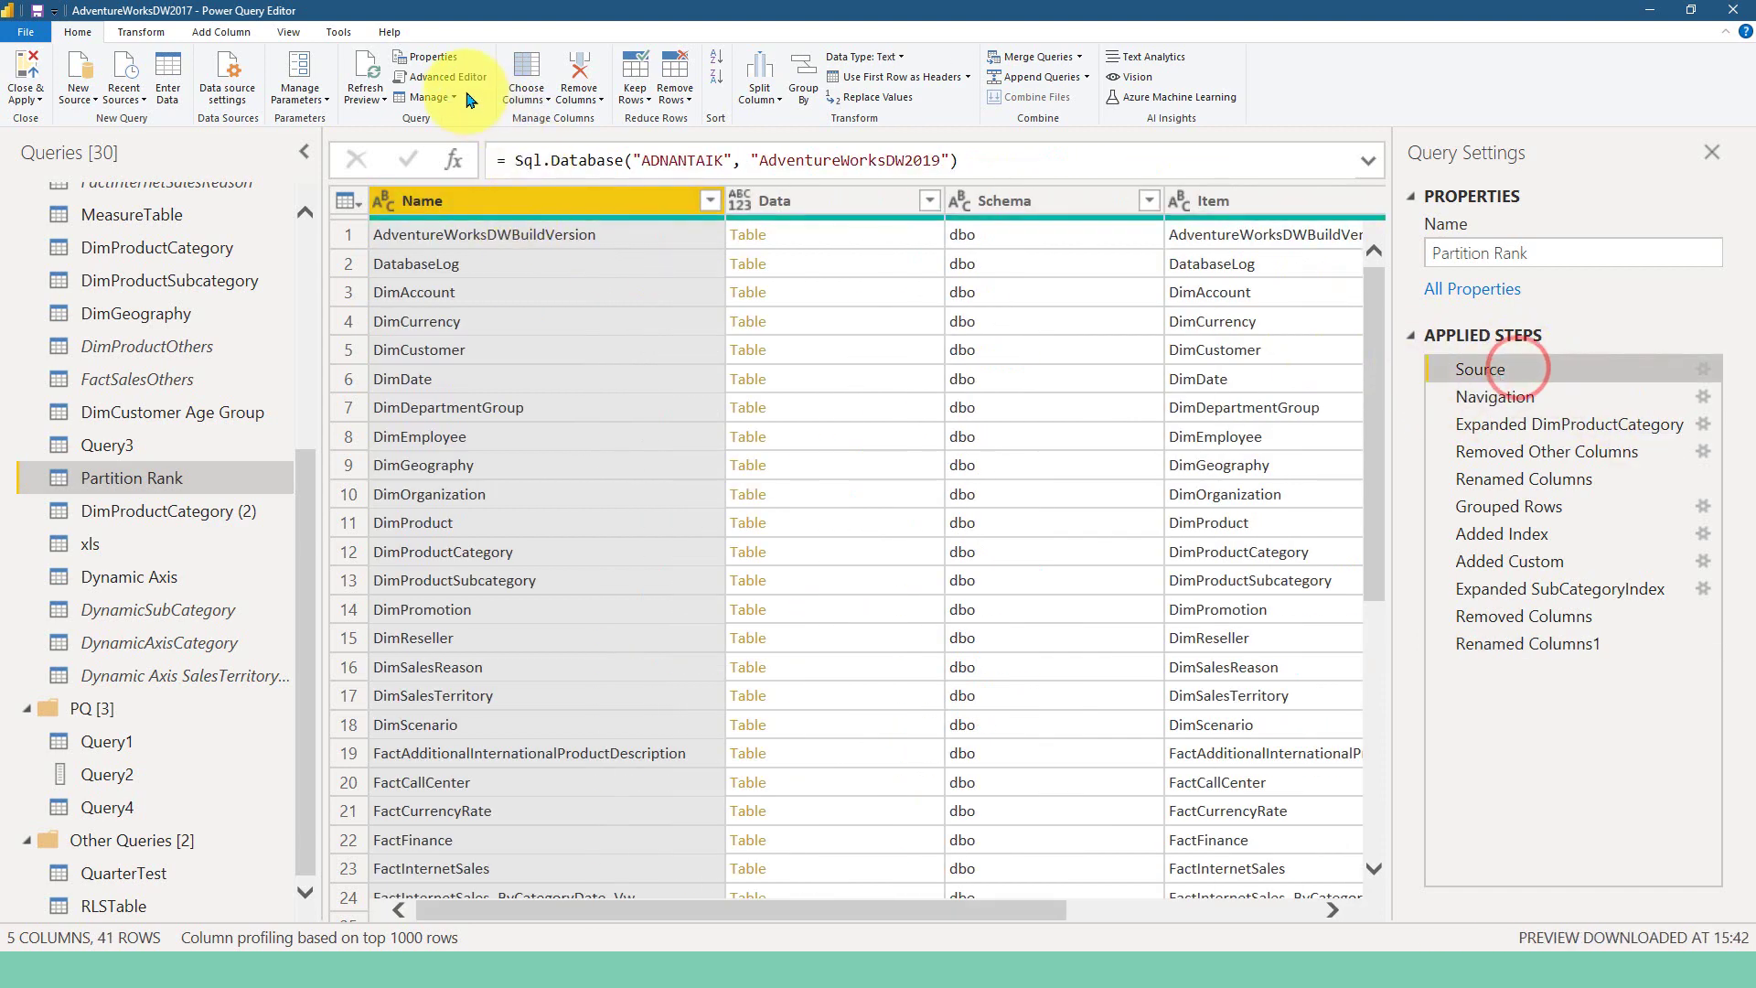
pyautogui.click(450, 75)
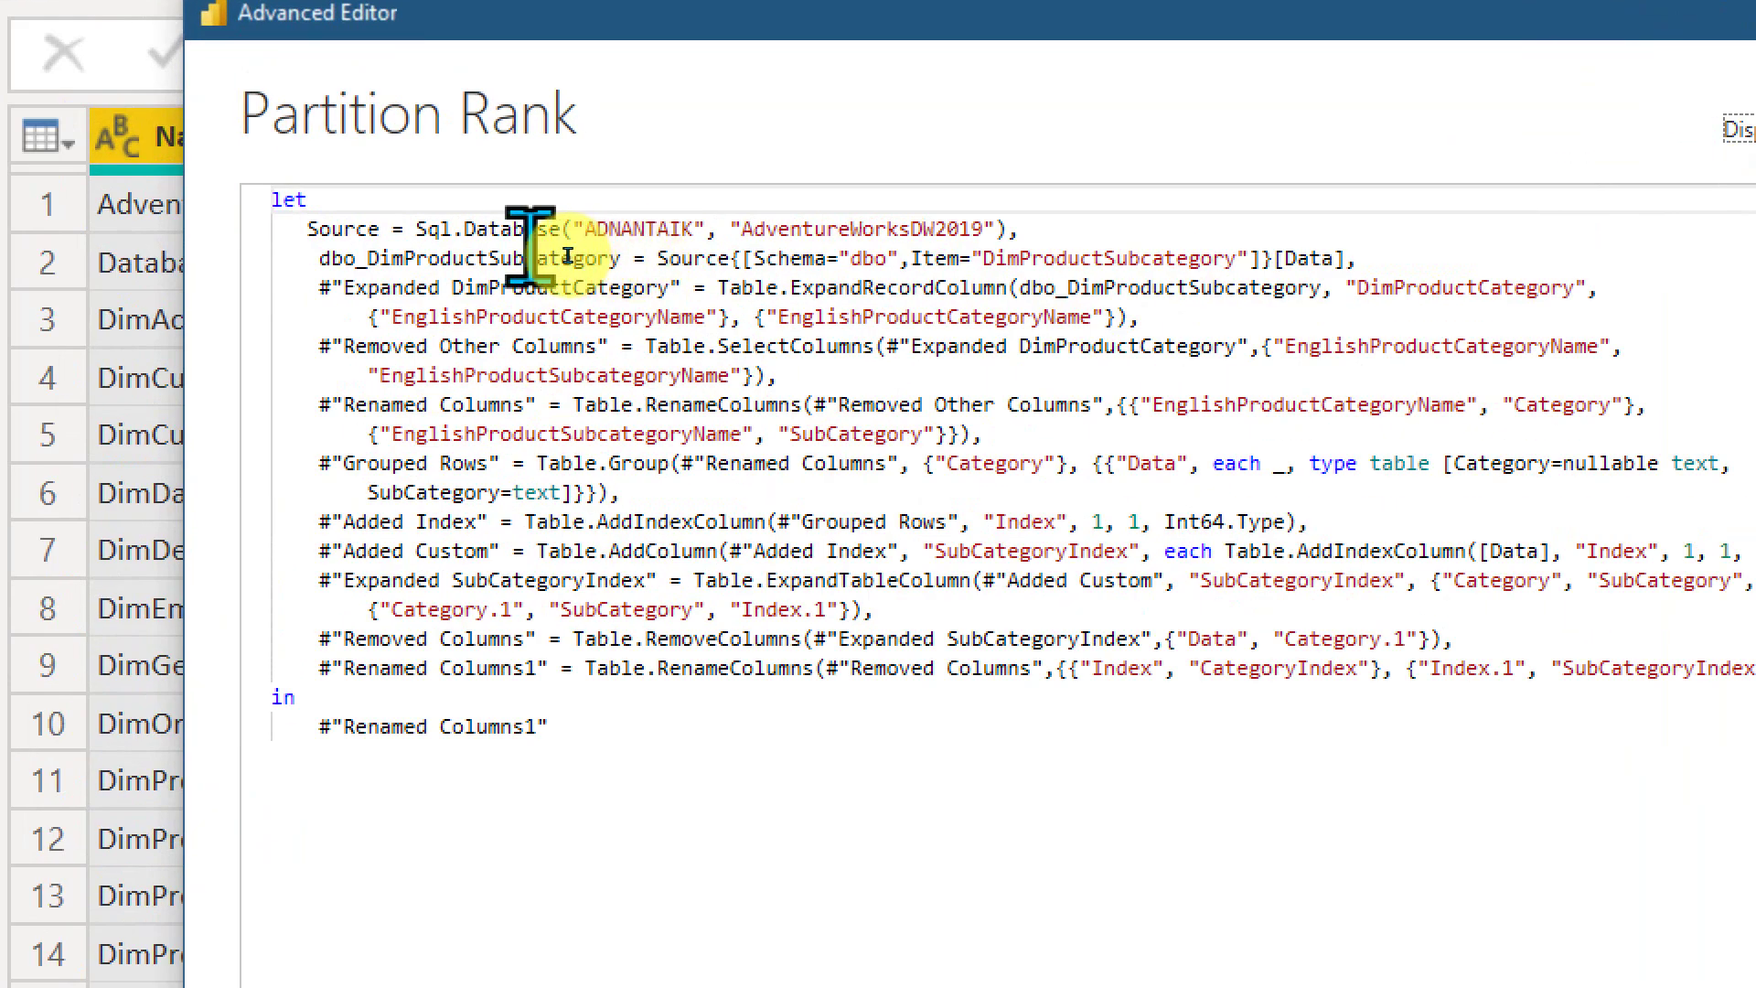
pyautogui.click(598, 261)
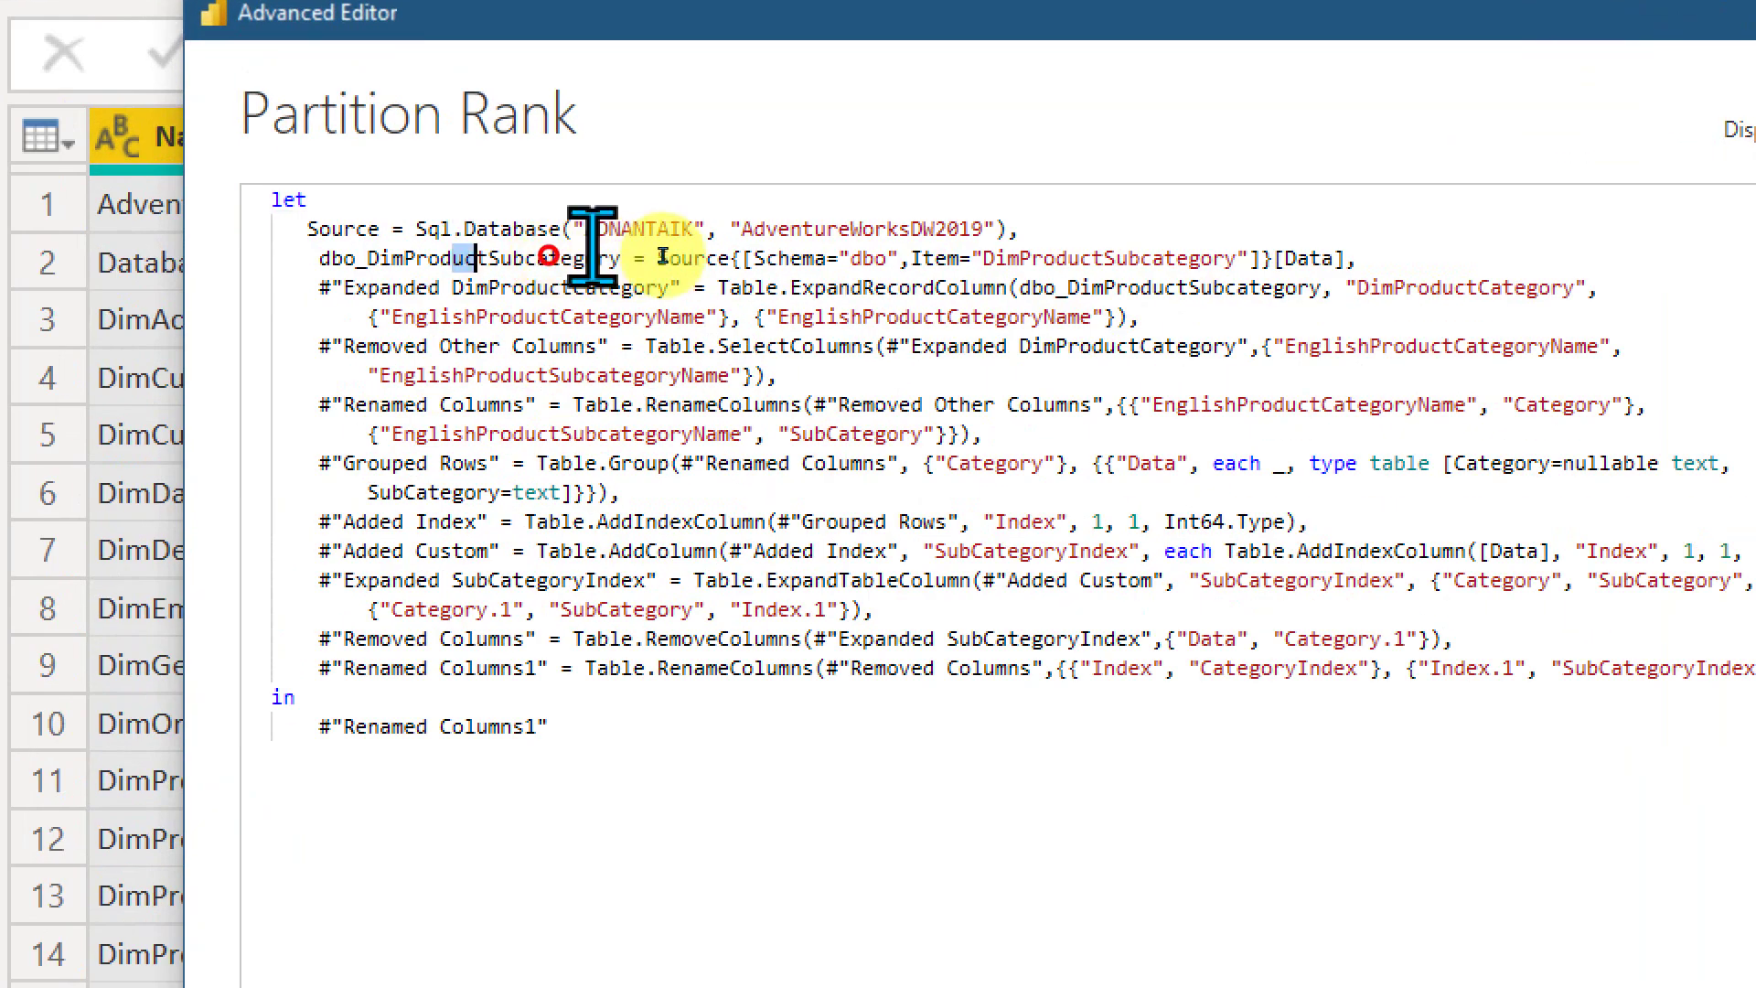
pyautogui.moveTo(593, 245); pyautogui.dragTo(811, 243)
pyautogui.click(729, 252)
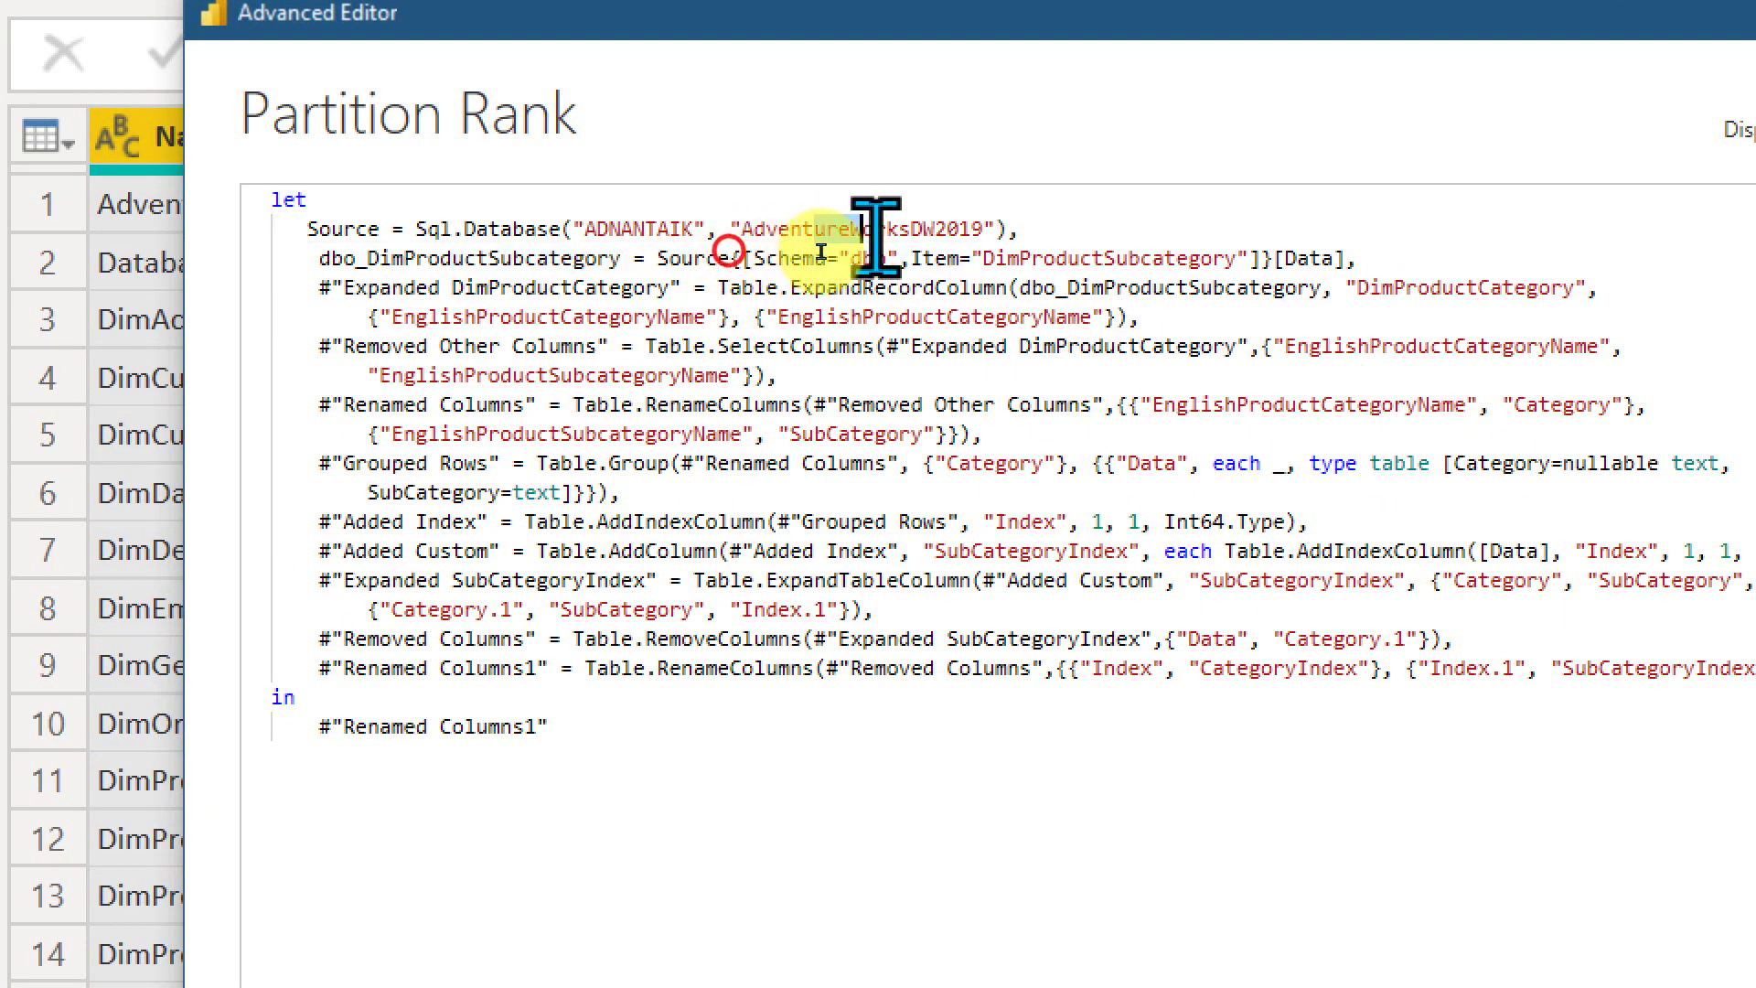
pyautogui.moveTo(990, 258); pyautogui.dragTo(1333, 259)
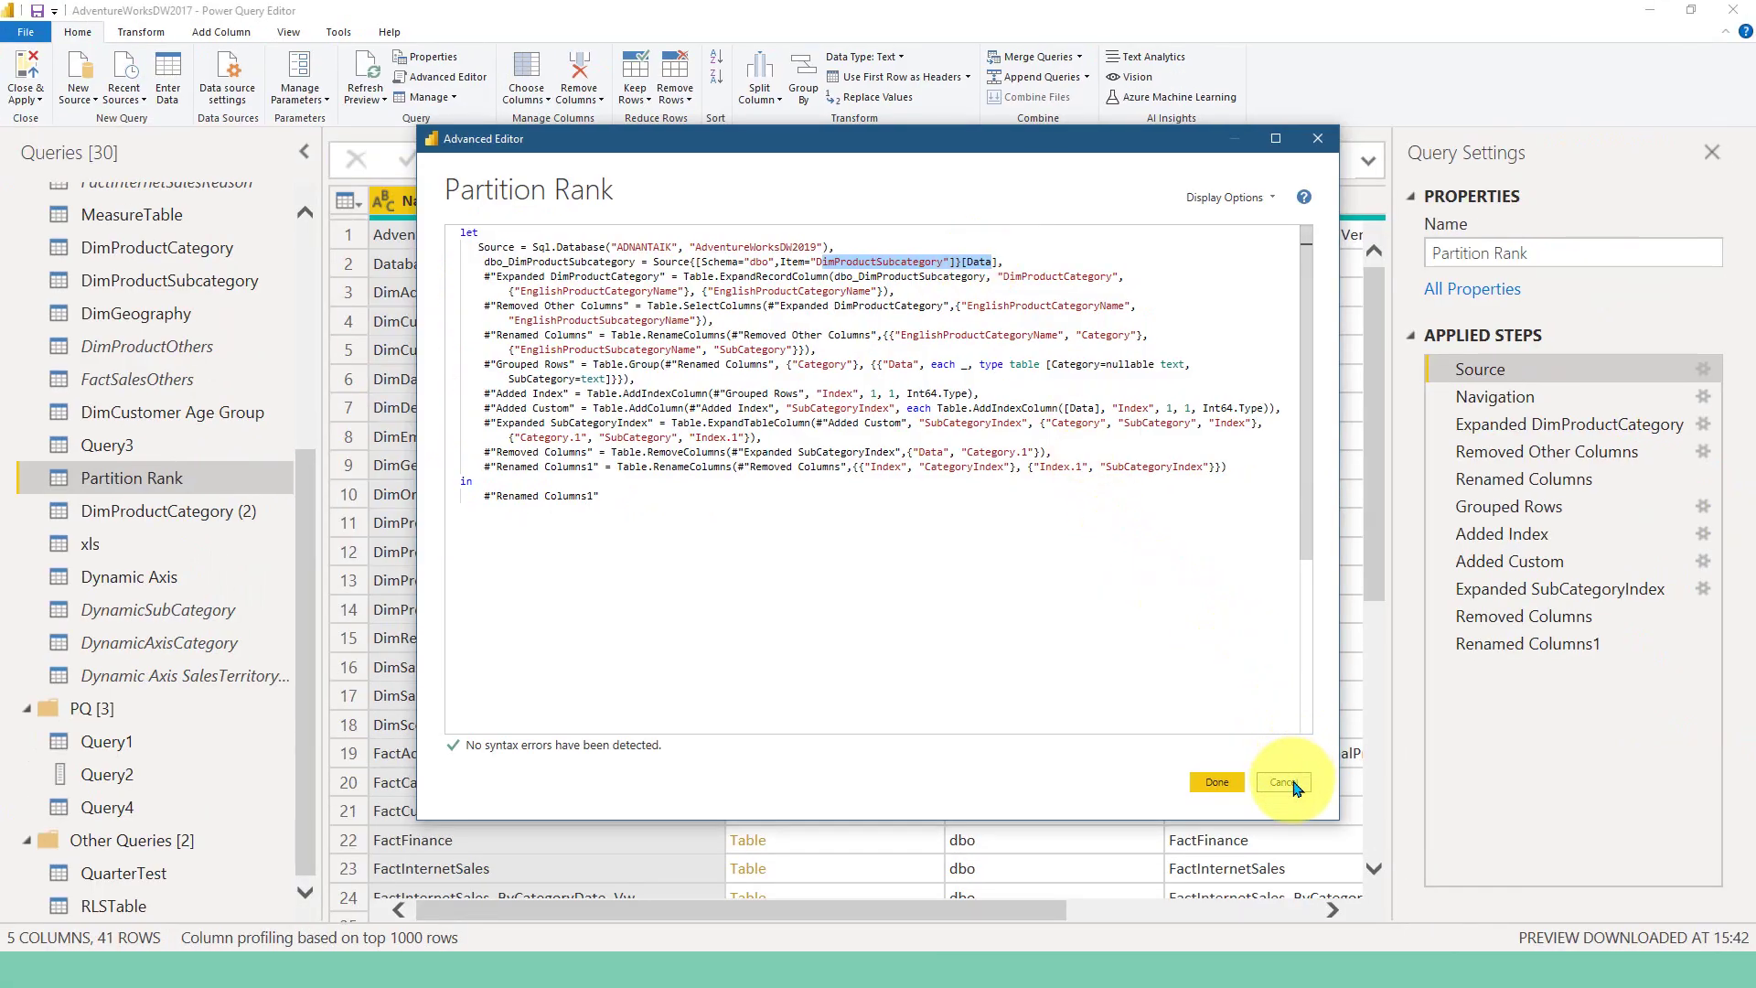
pyautogui.click(1295, 788)
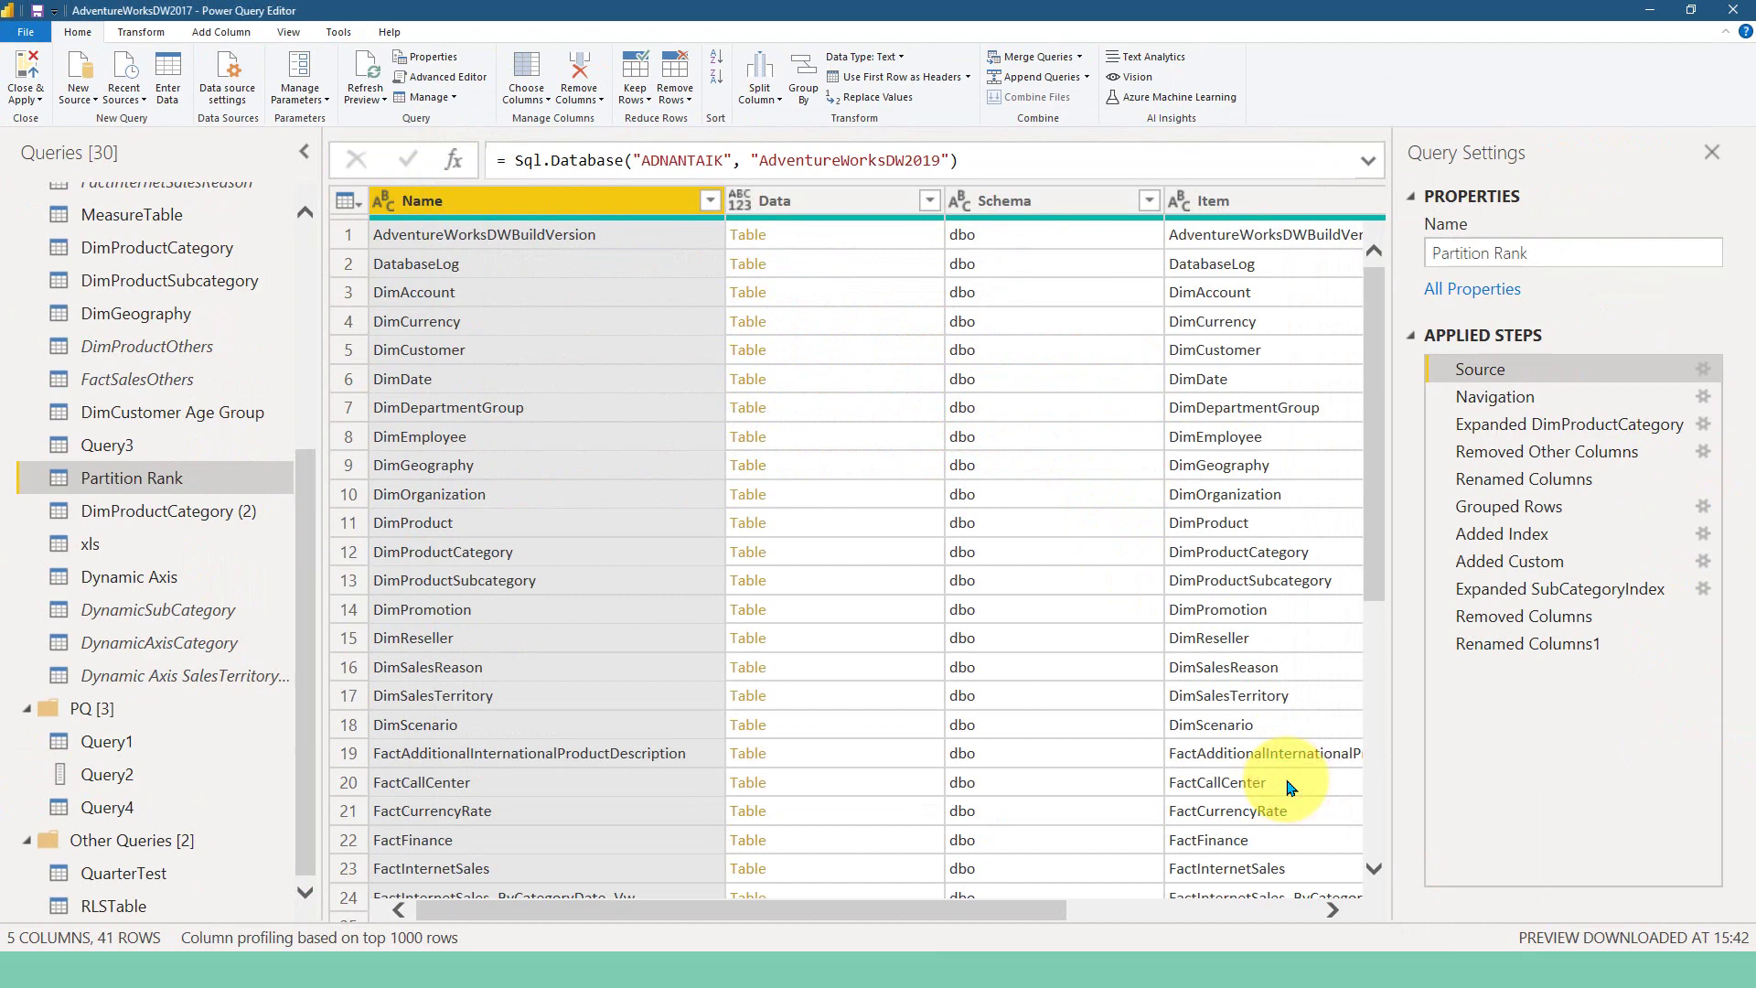
# Step: Preview the DimProductCategory expand options without applying, then show the Expanded DimProductCategory step
pyautogui.click(1509, 396)
pyautogui.moveTo(790, 911); pyautogui.dragTo(1325, 909)
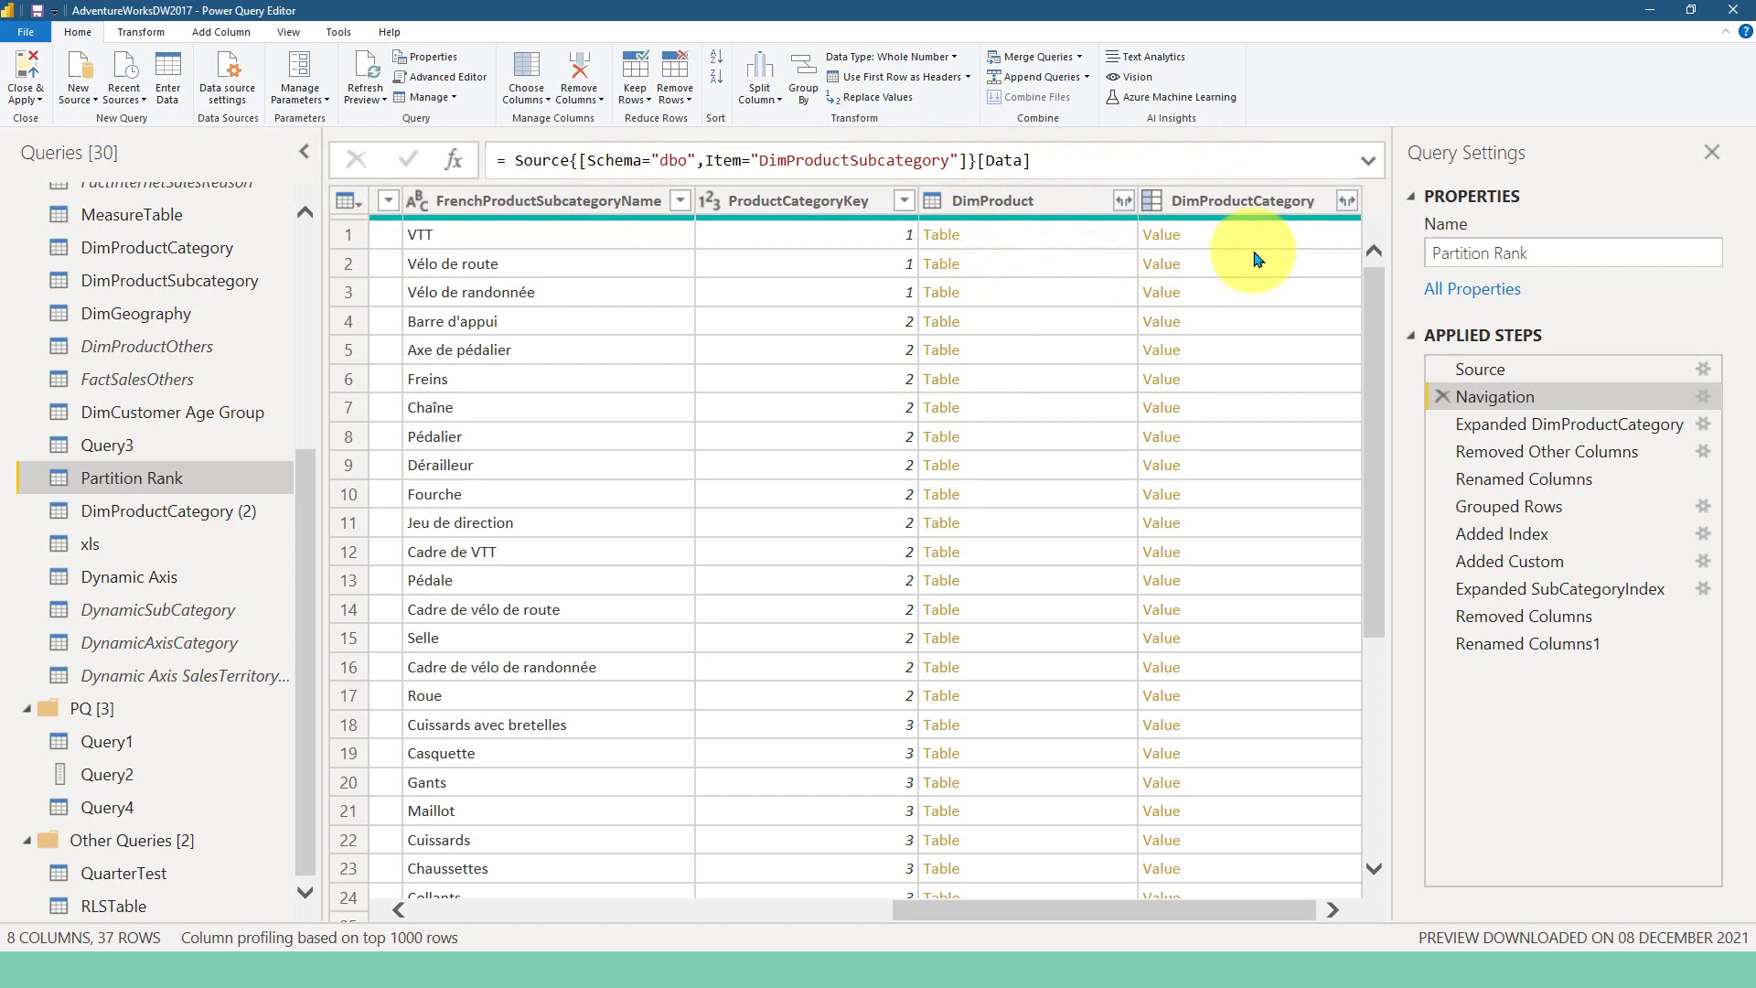
pyautogui.click(1348, 206)
pyautogui.click(1035, 282)
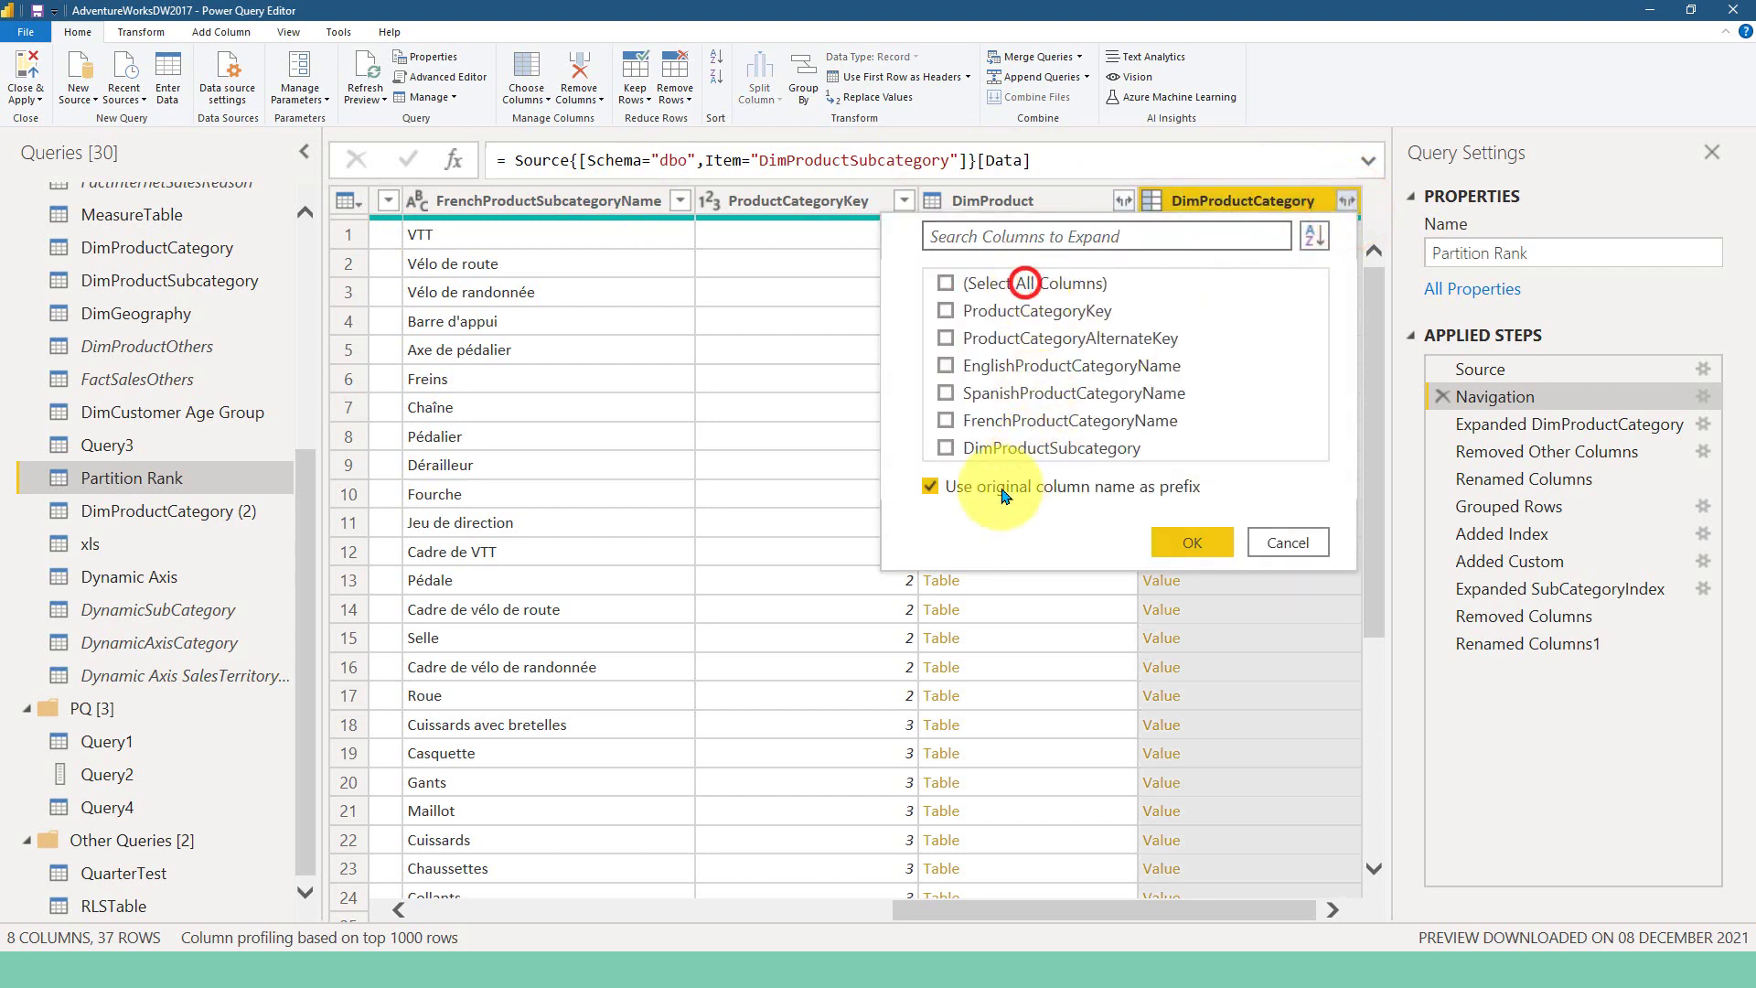
pyautogui.click(951, 487)
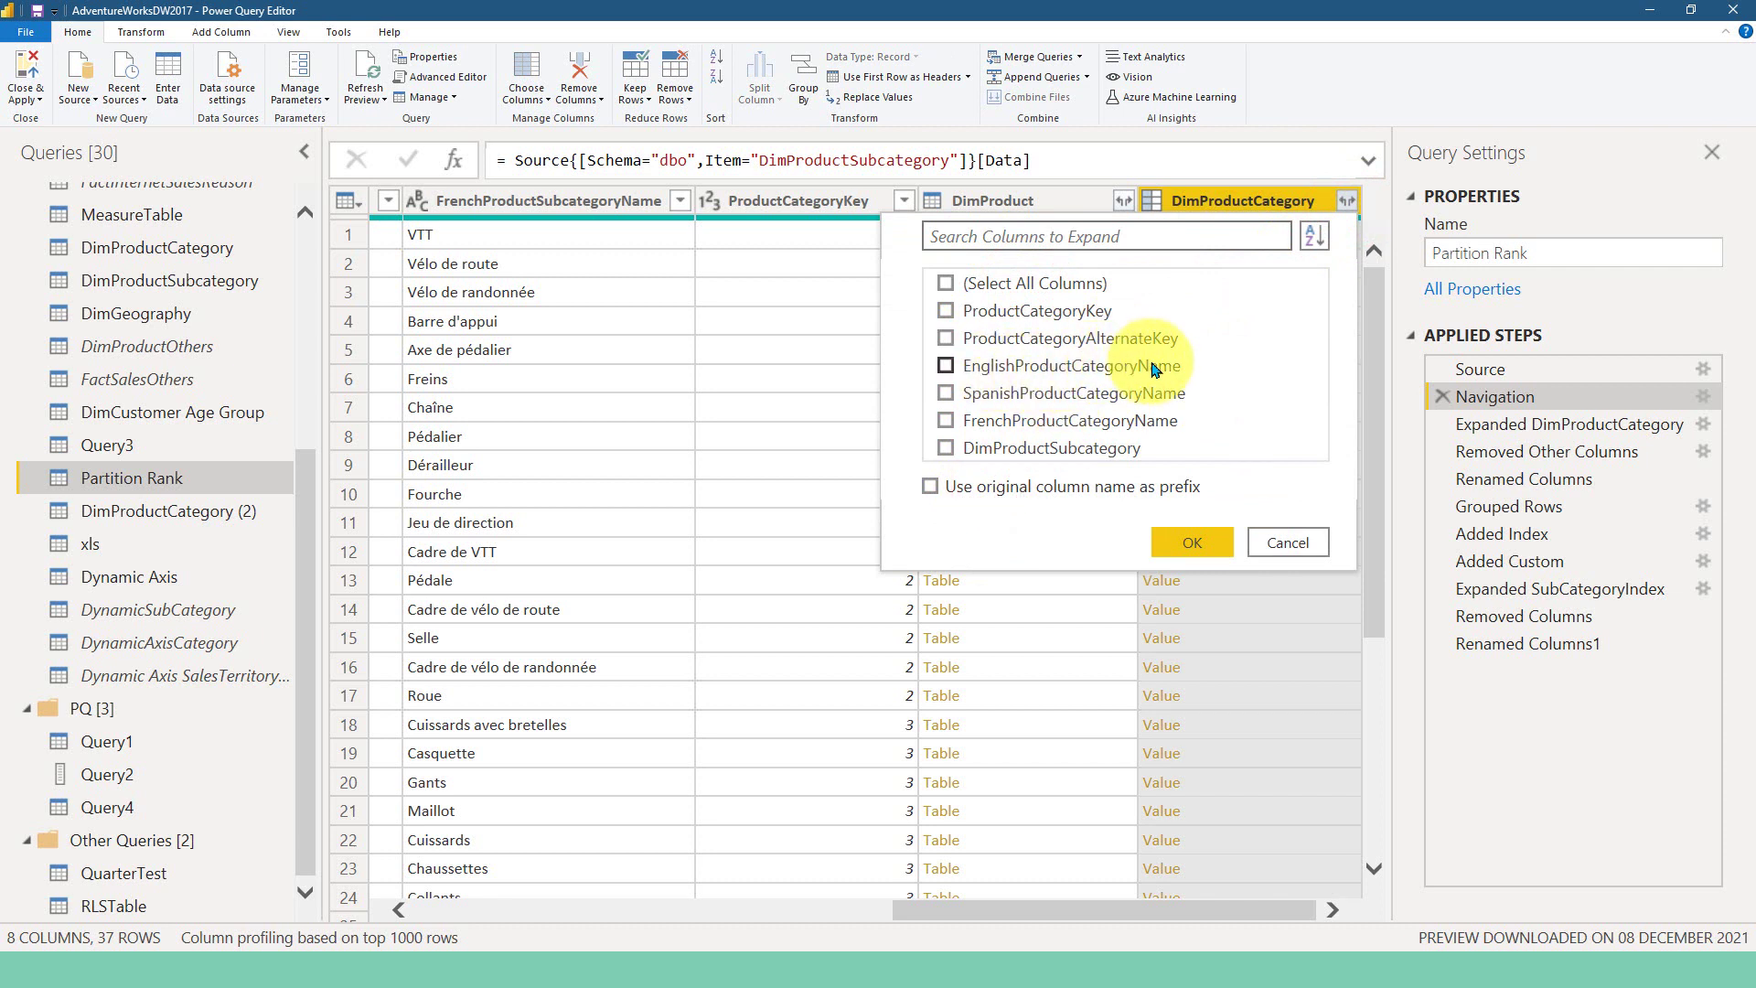
pyautogui.click(1302, 545)
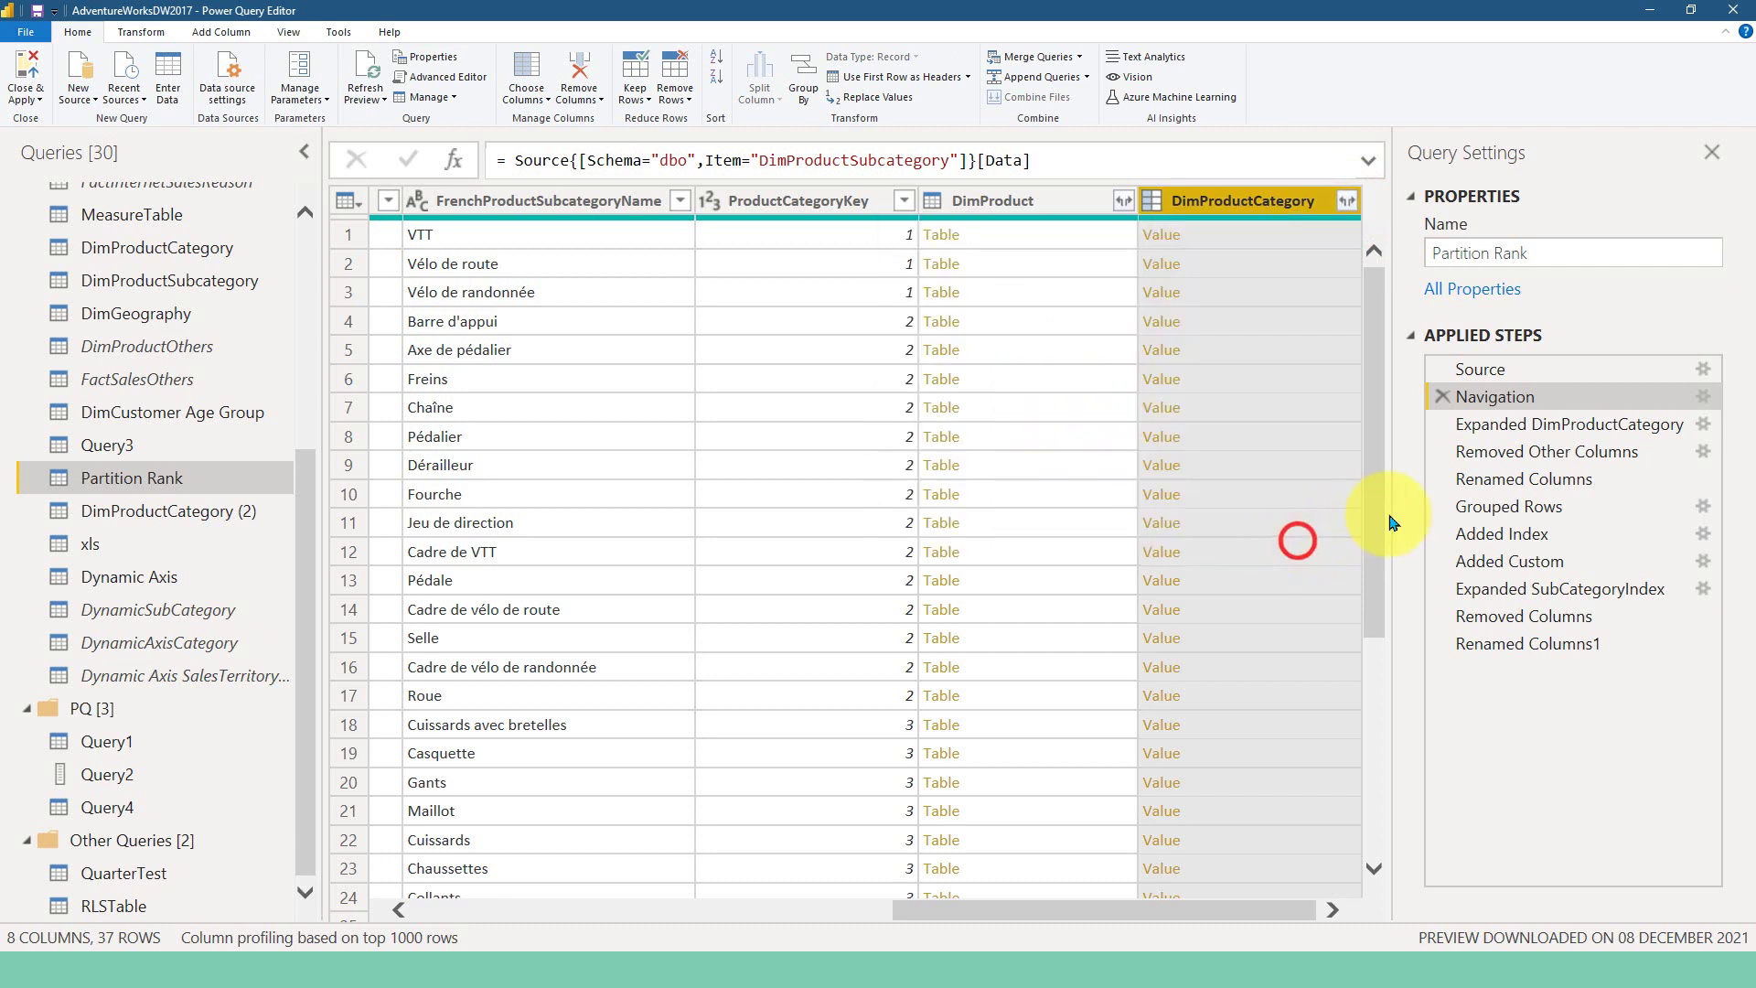
pyautogui.click(1509, 430)
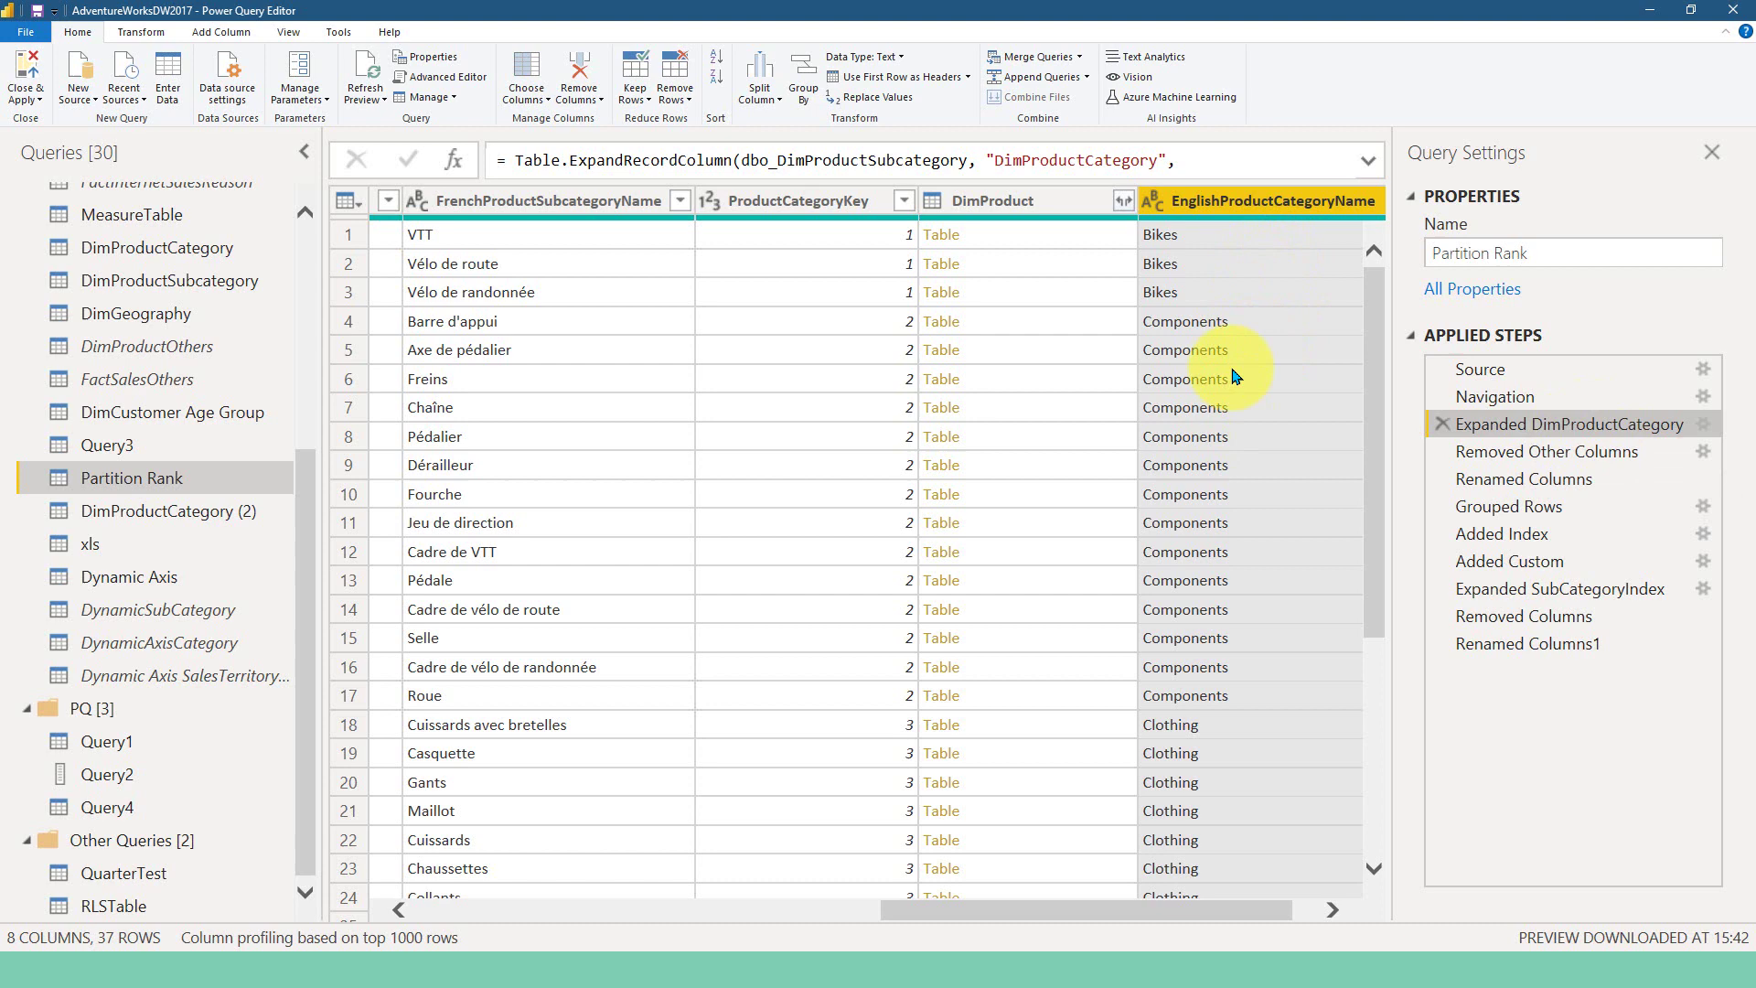
# Step: Step through Removed Other Columns and Renamed Columns, ending on Grouped Rows with four category rows
pyautogui.click(1593, 453)
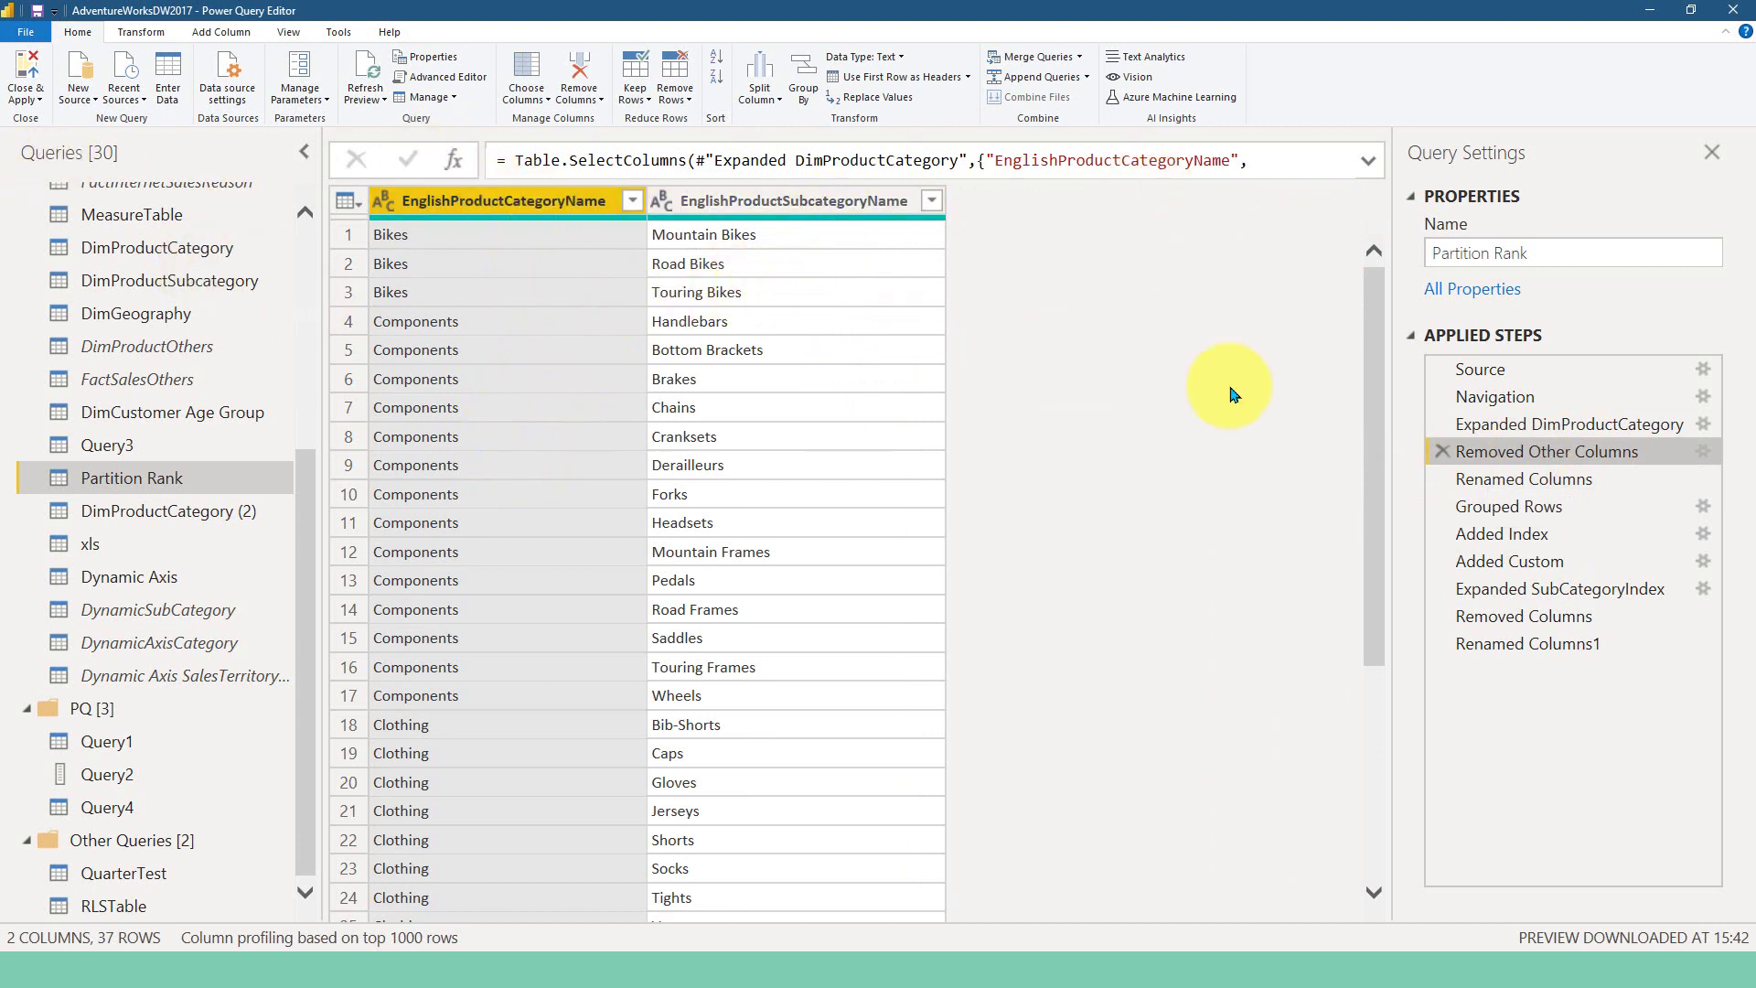
pyautogui.click(1560, 480)
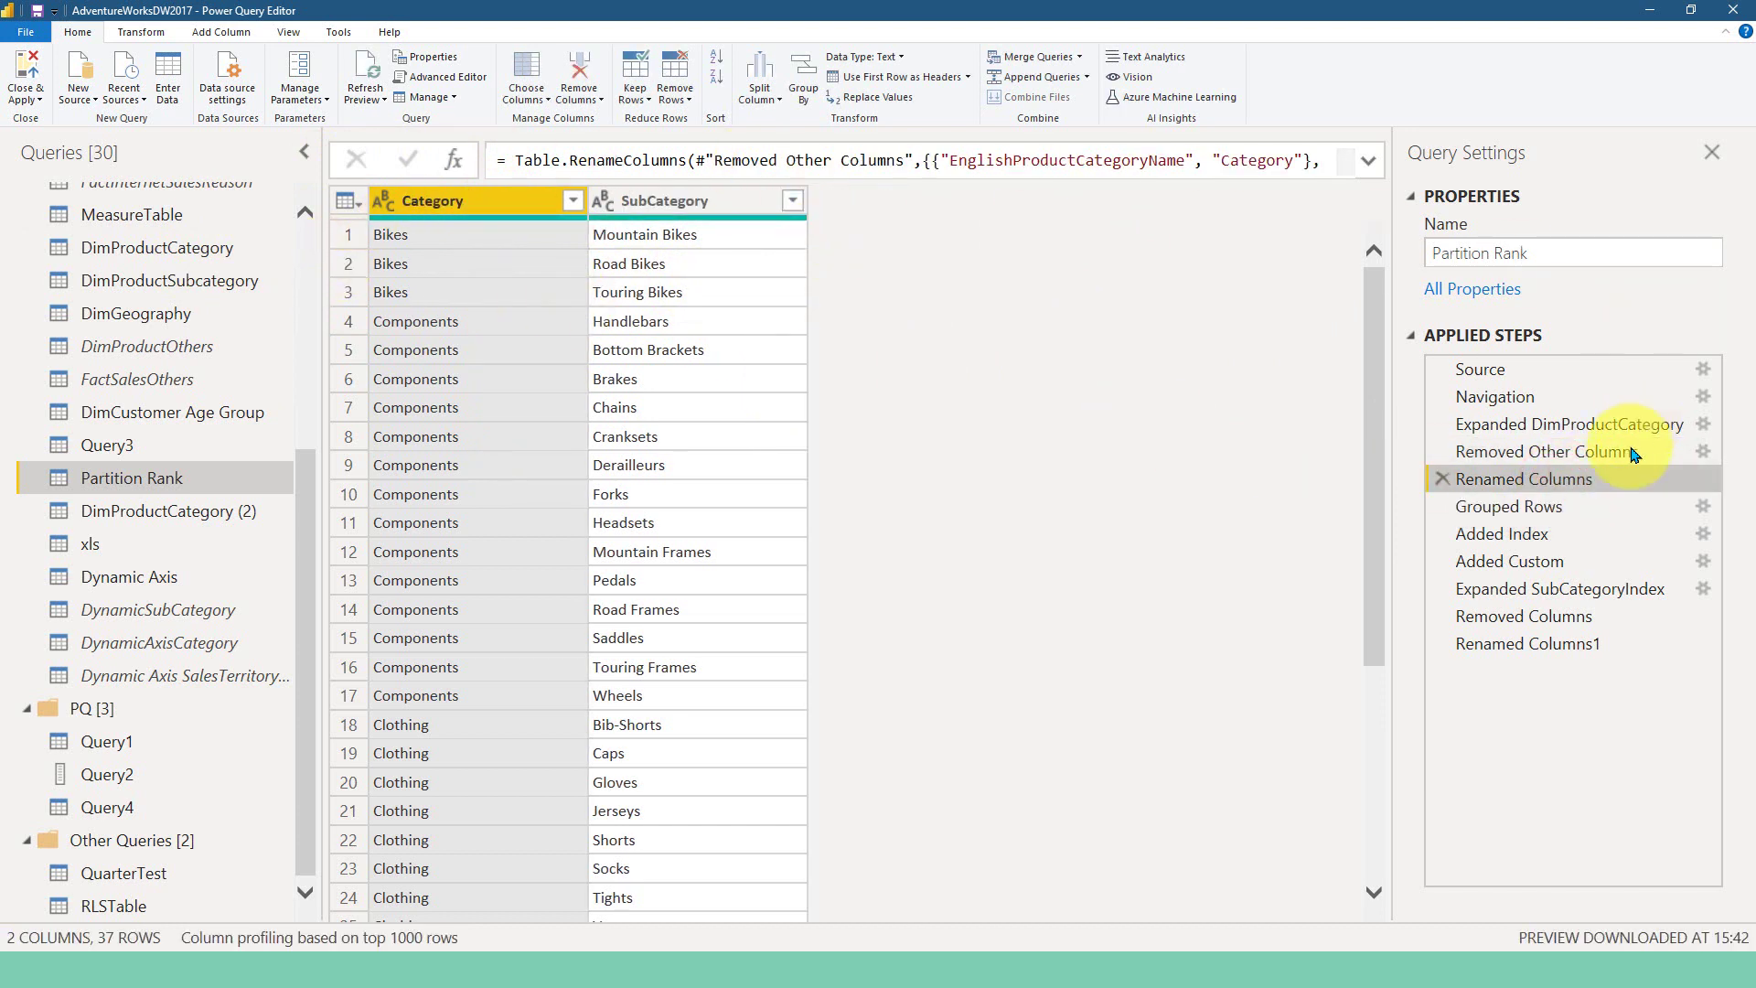
pyautogui.click(1552, 516)
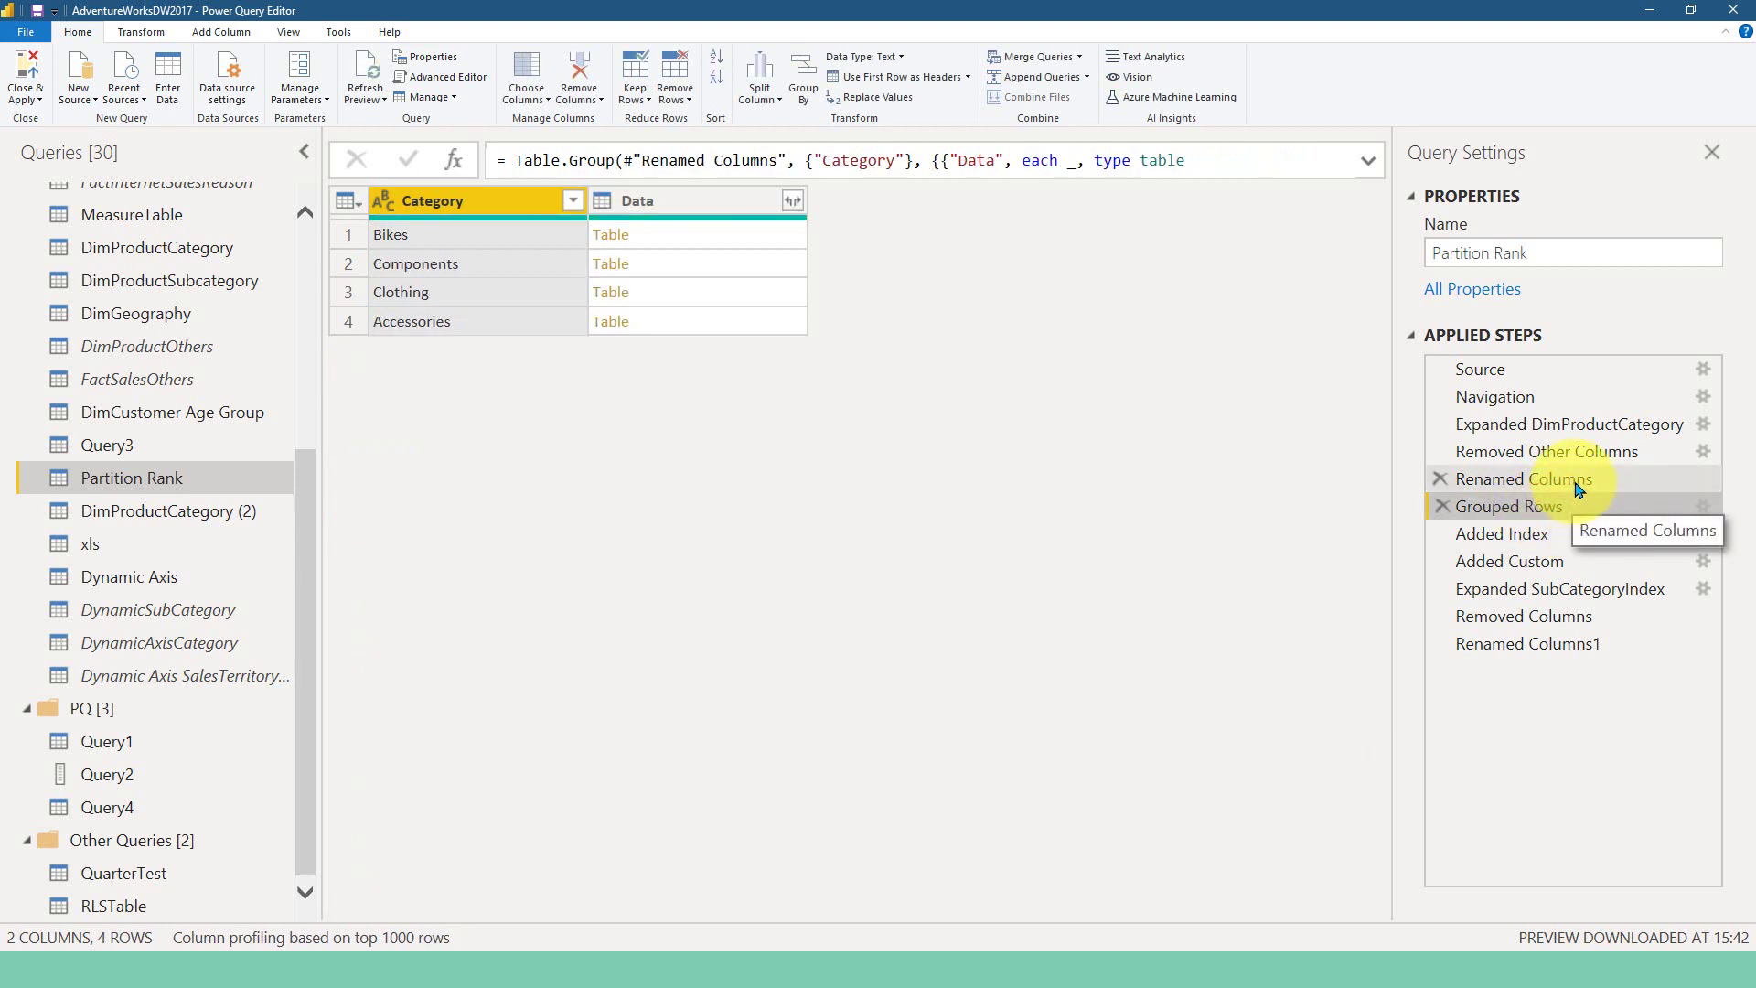
pyautogui.click(1576, 485)
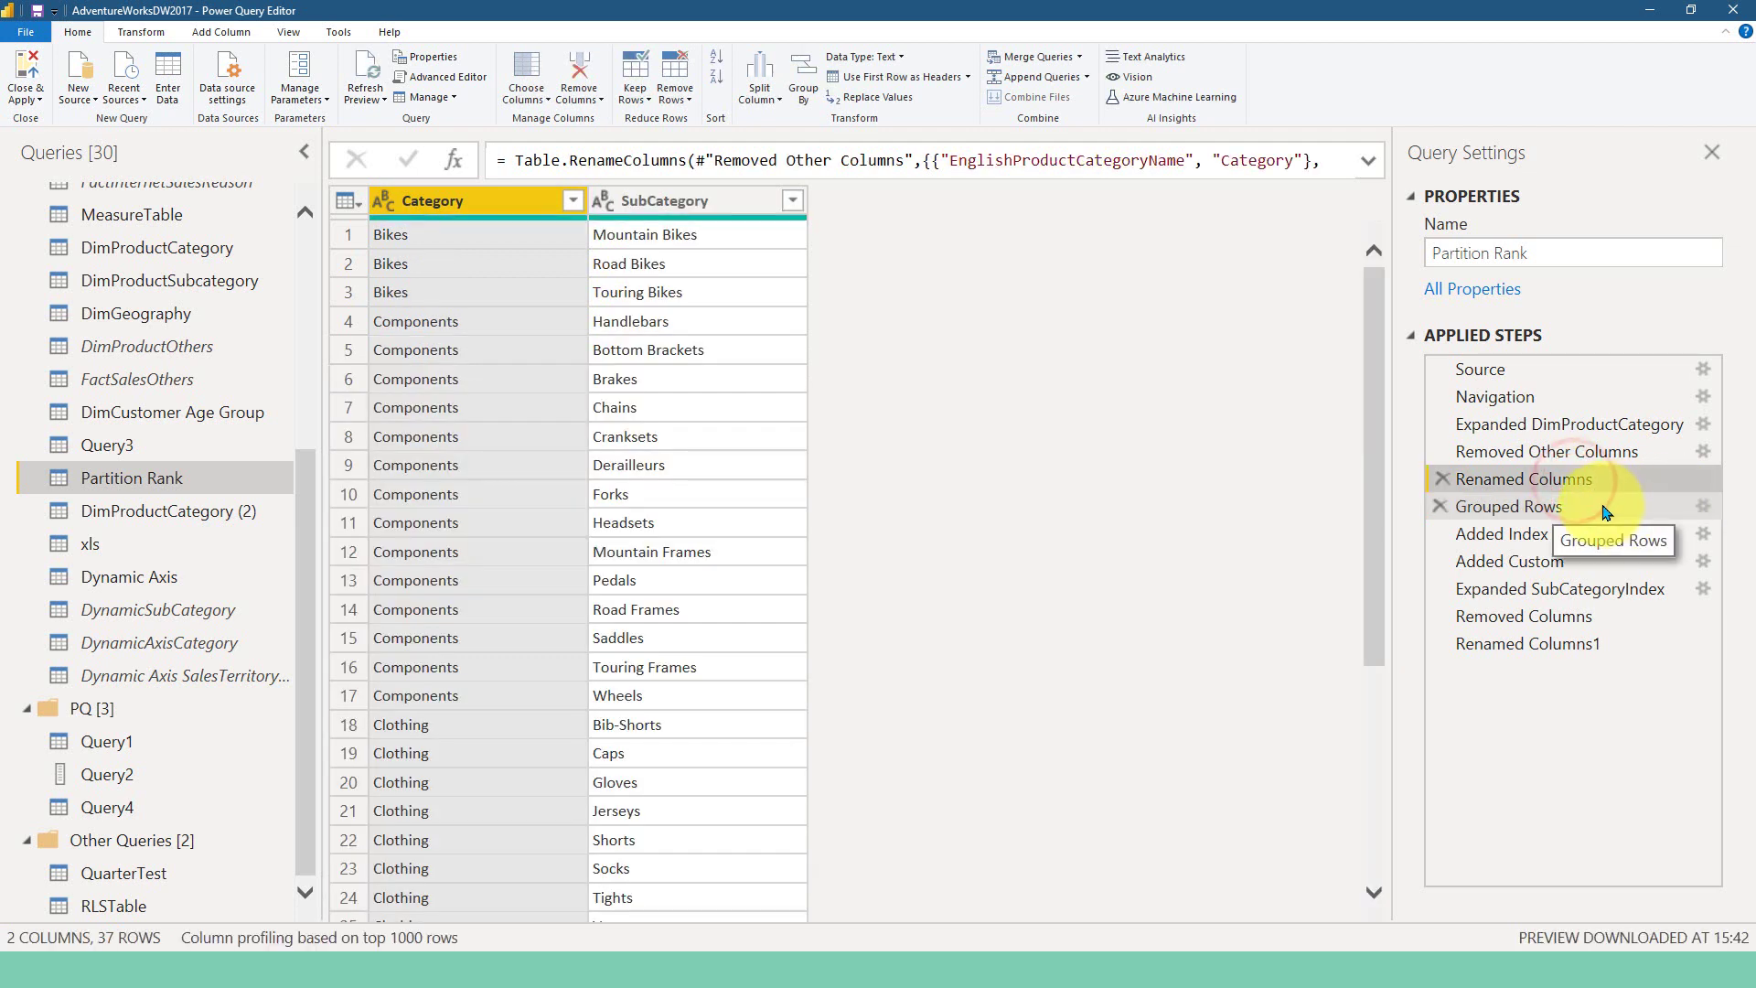
pyautogui.click(1653, 506)
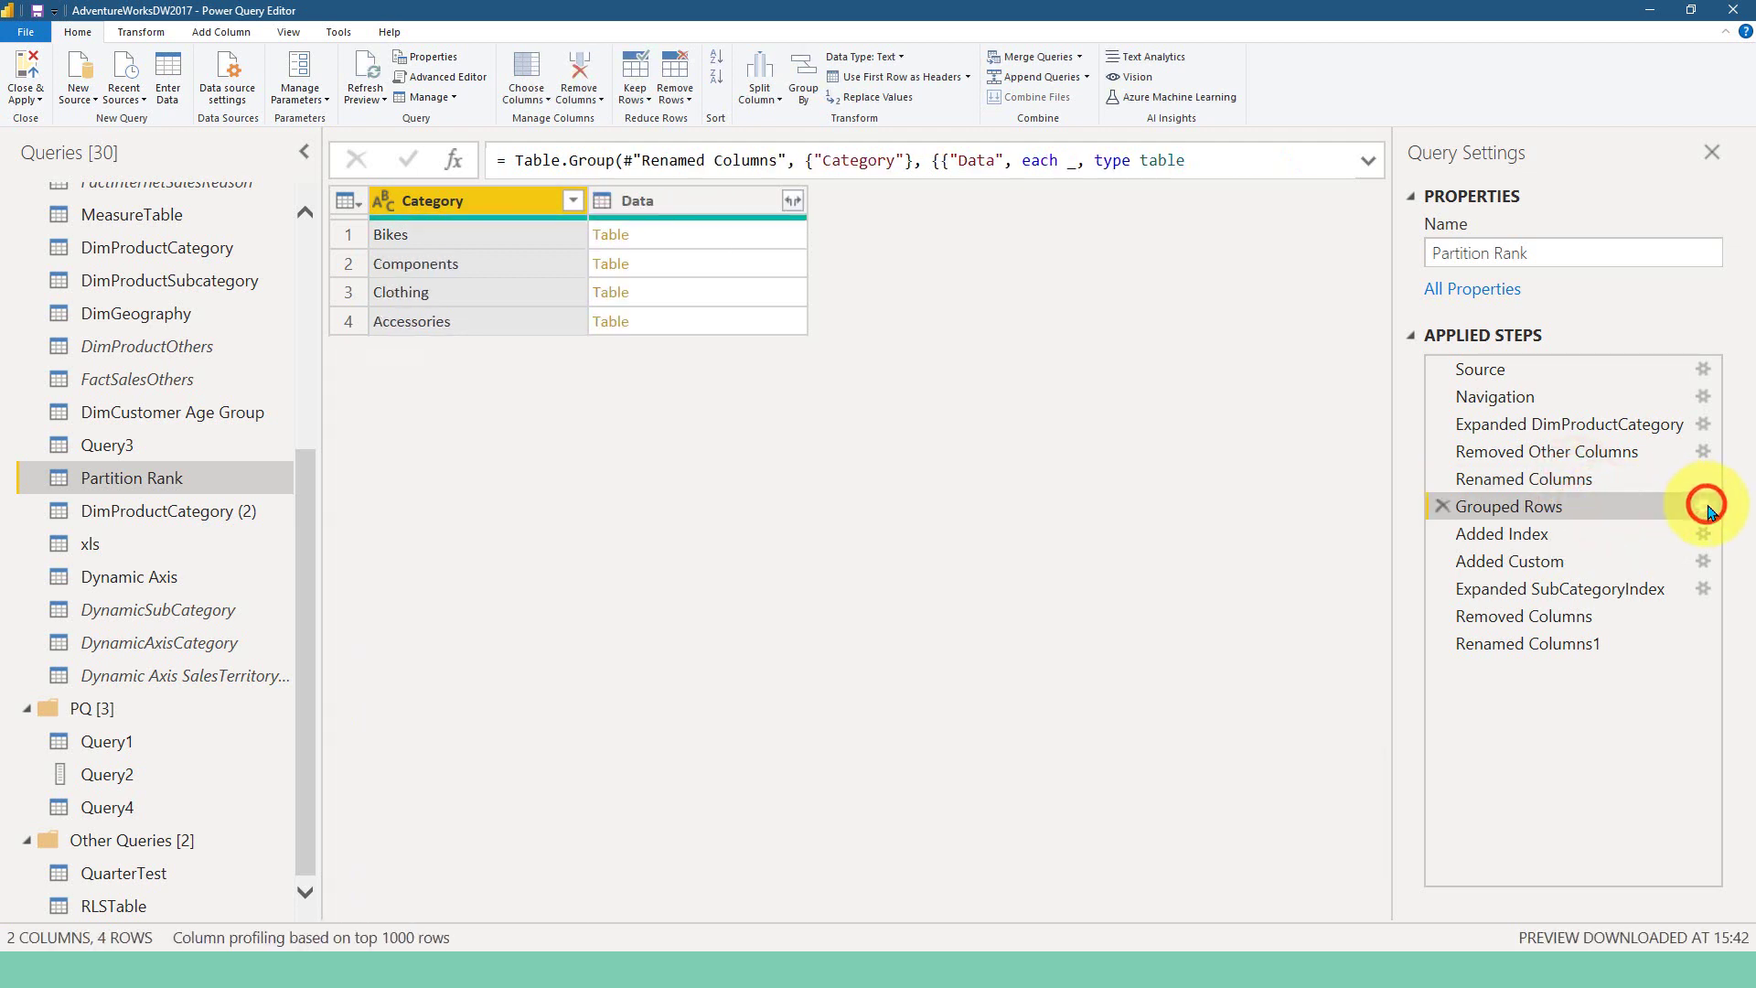
pyautogui.click(1705, 506)
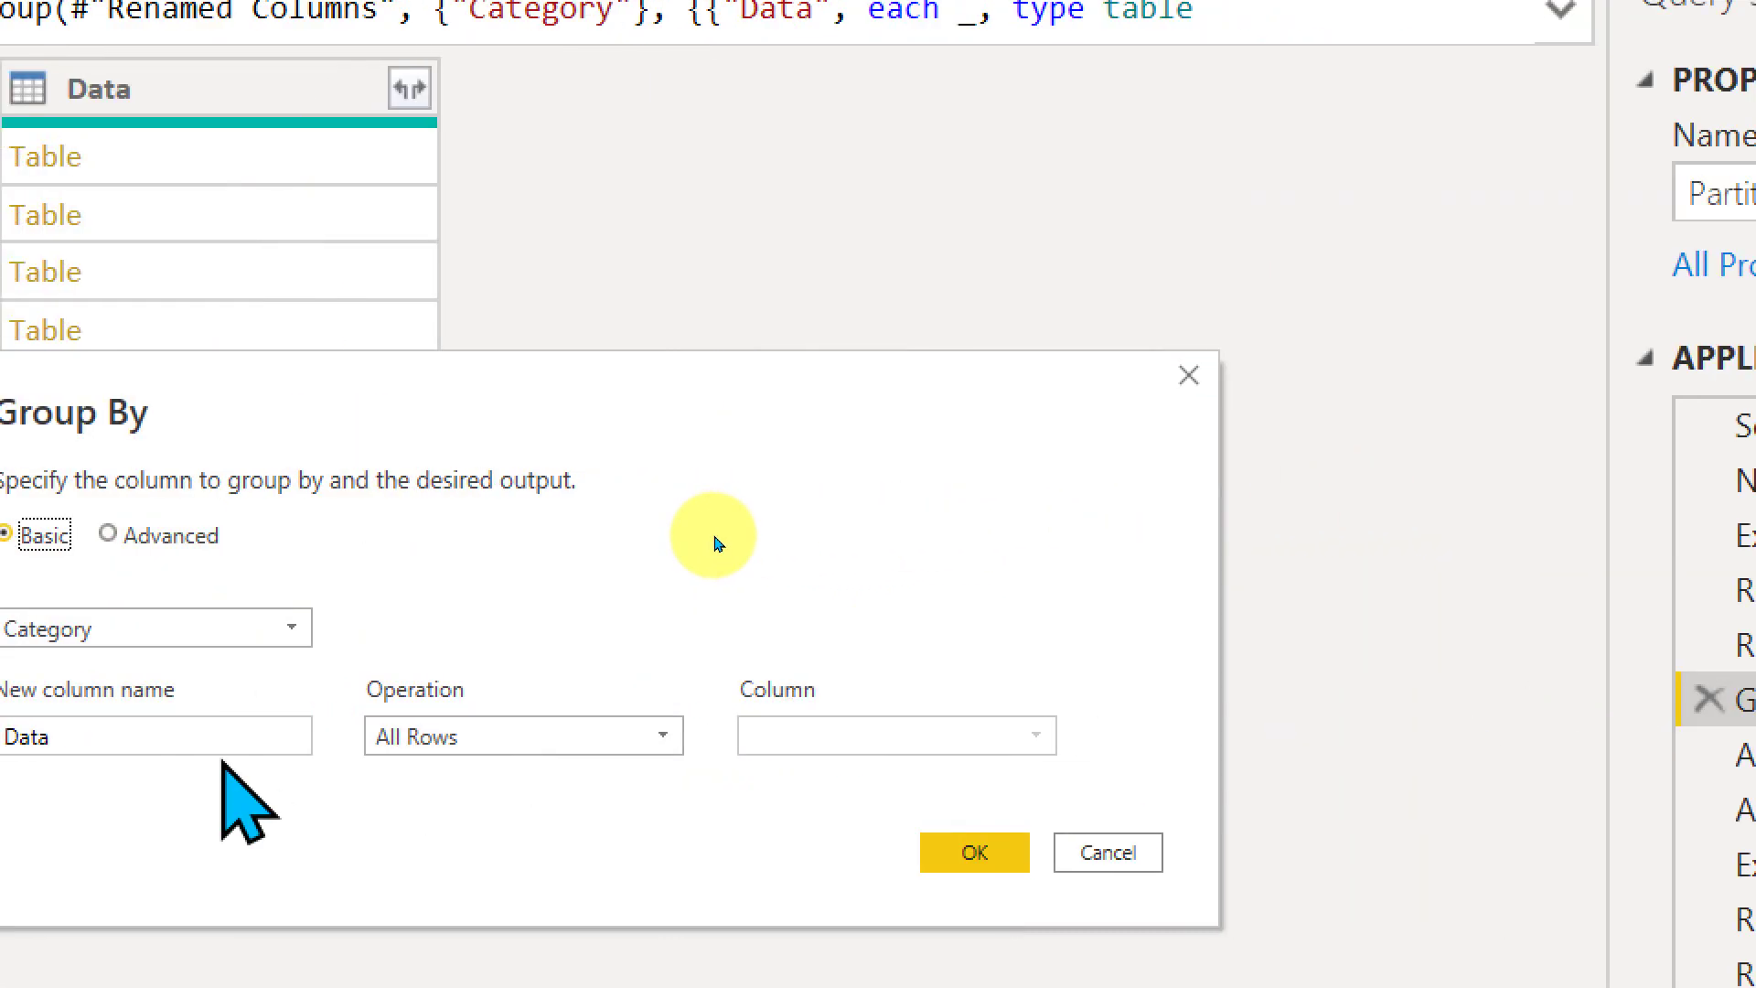
pyautogui.click(535, 739)
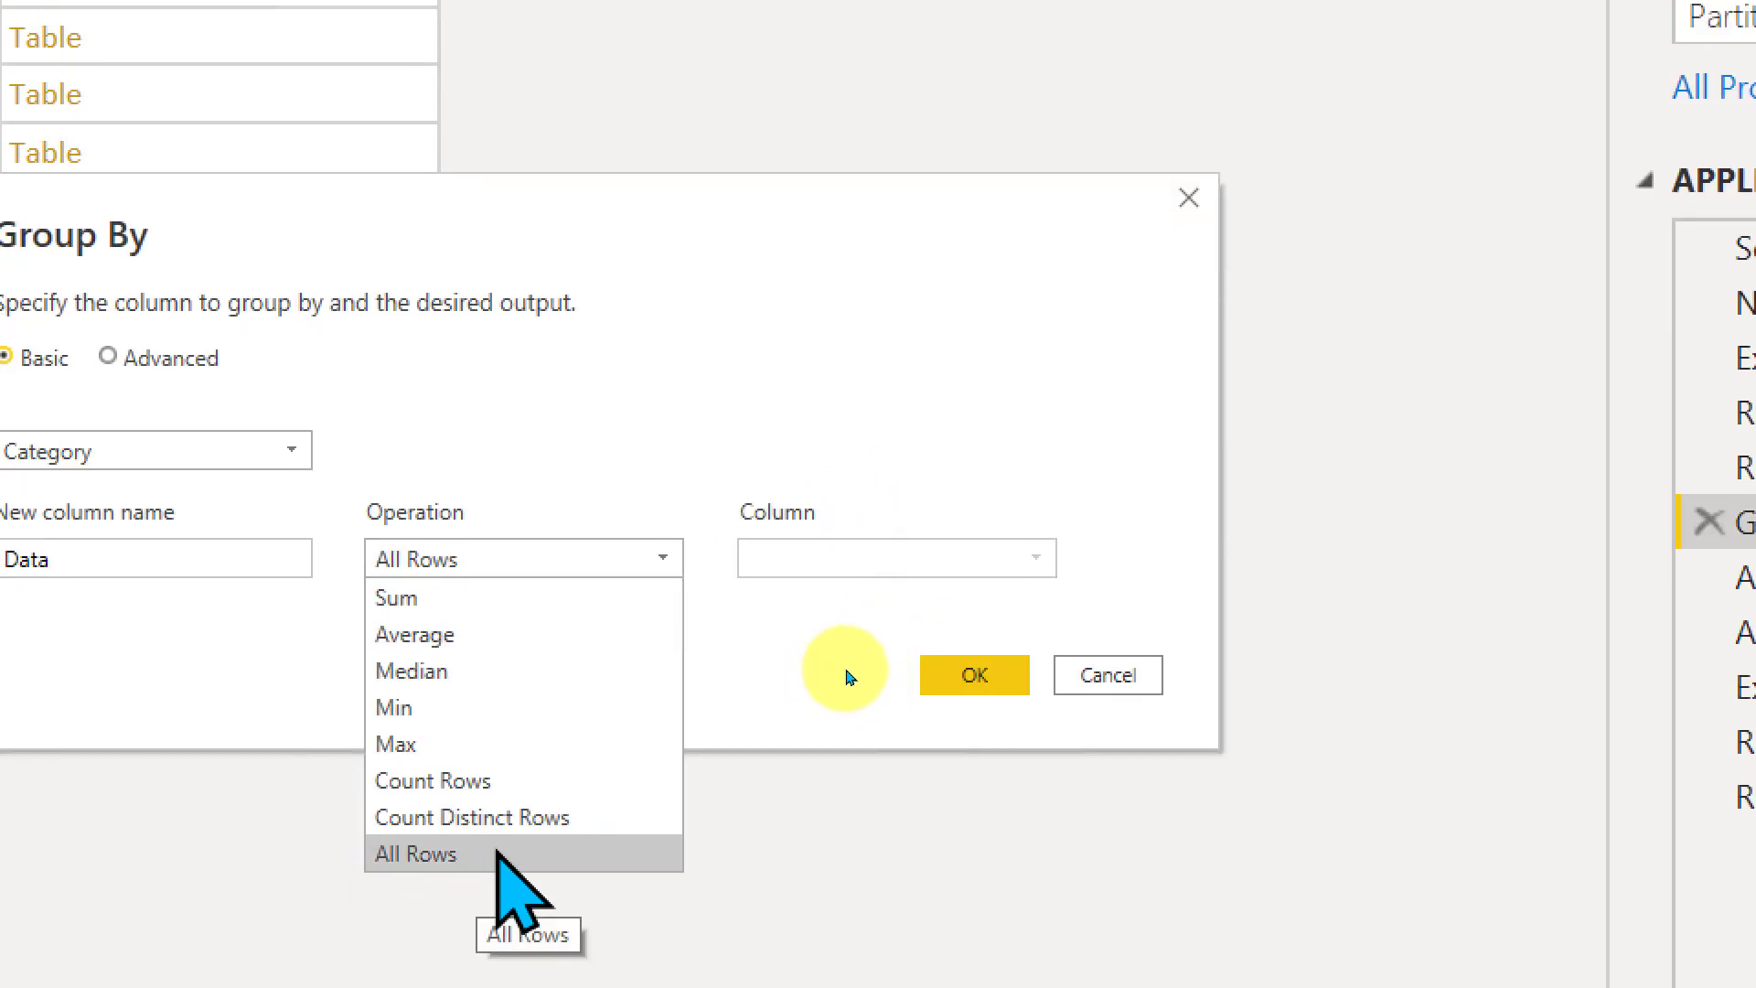
pyautogui.click(700, 654)
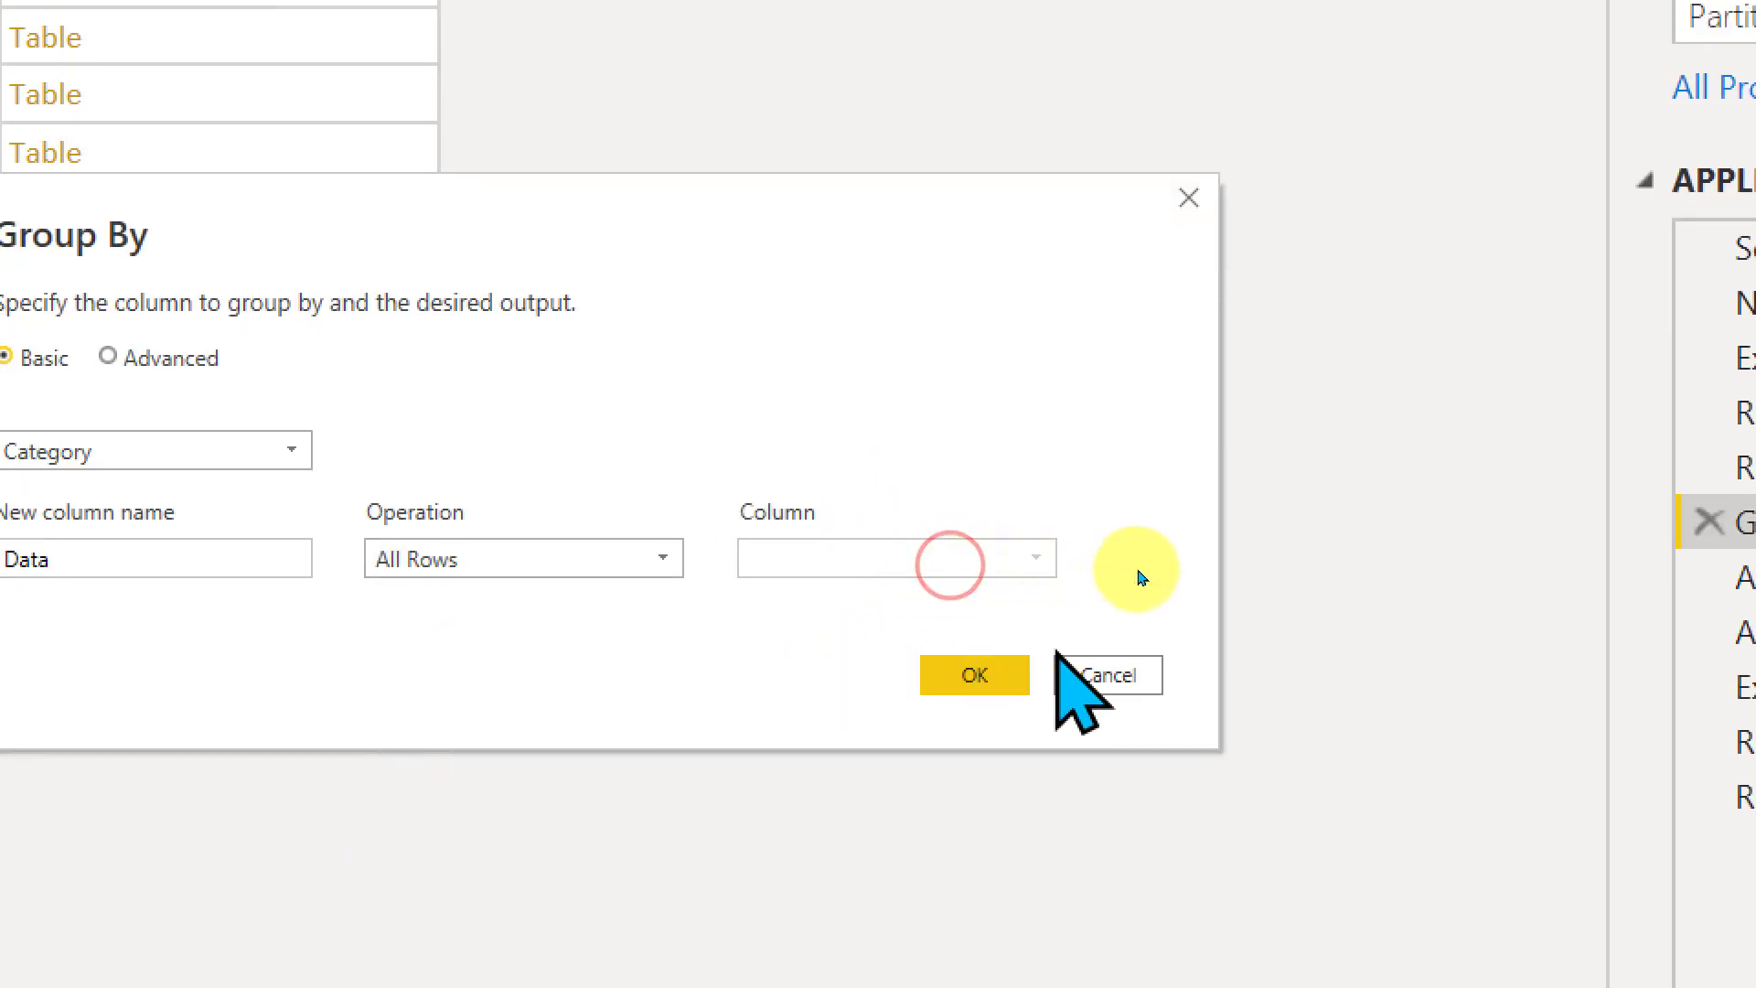
pyautogui.click(1167, 579)
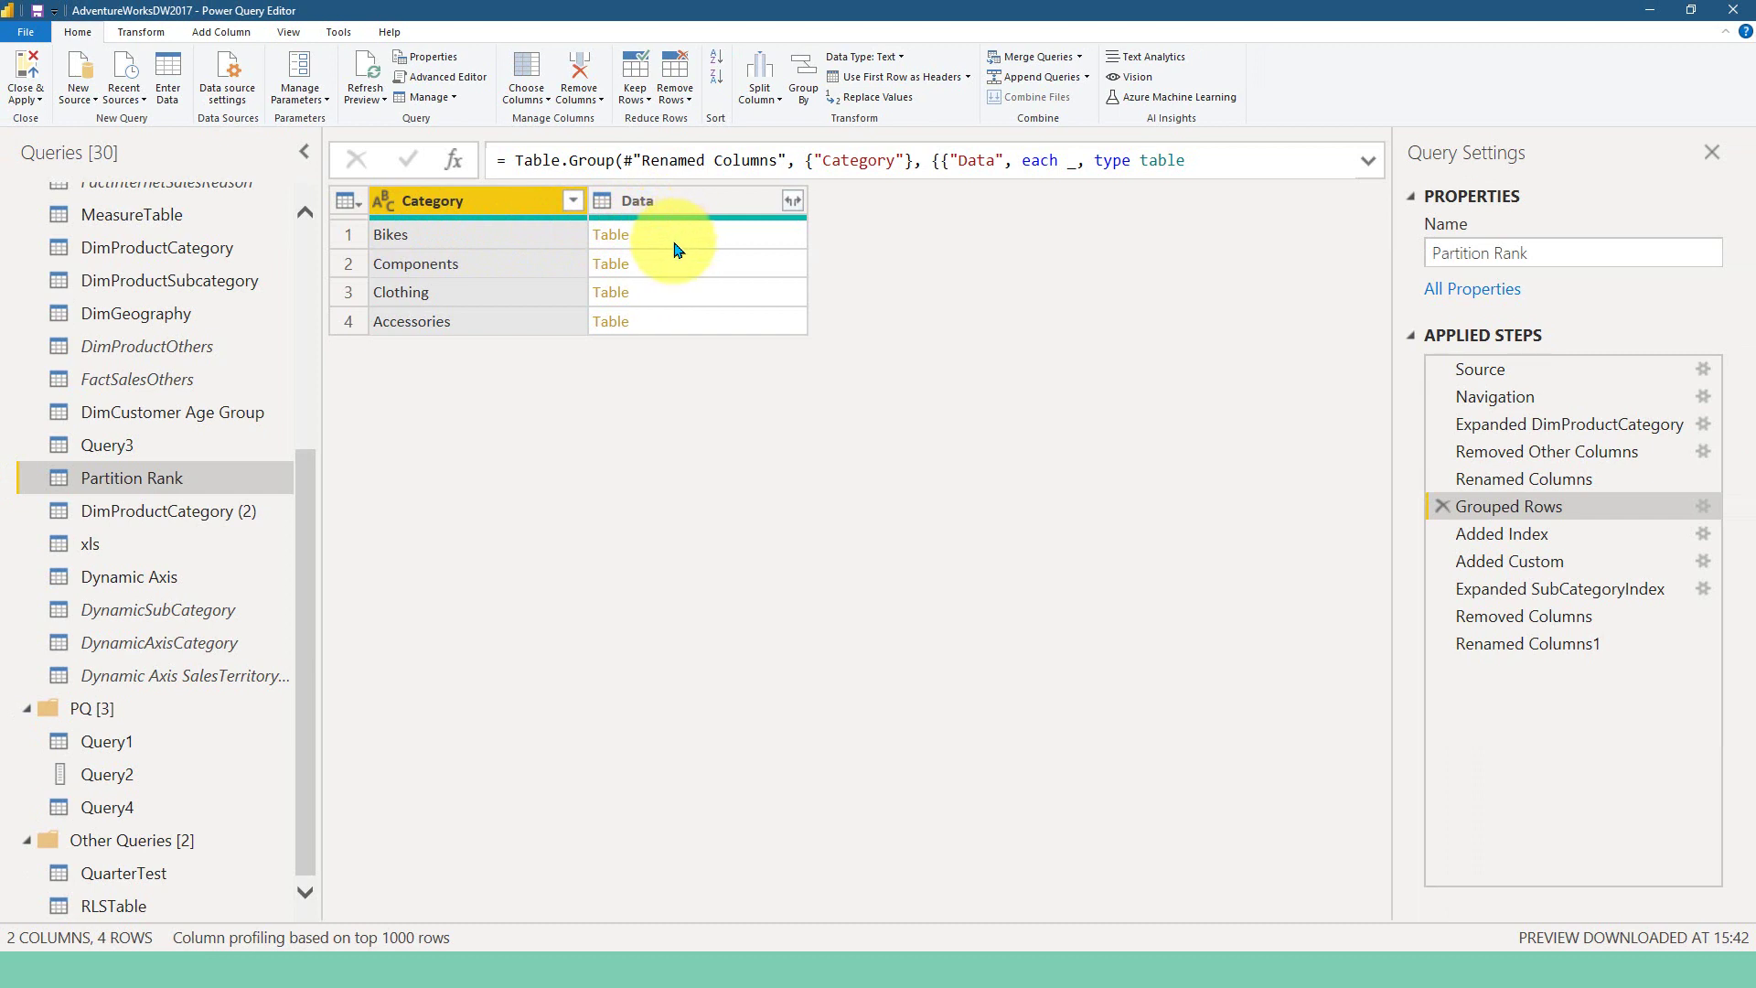
pyautogui.click(672, 243)
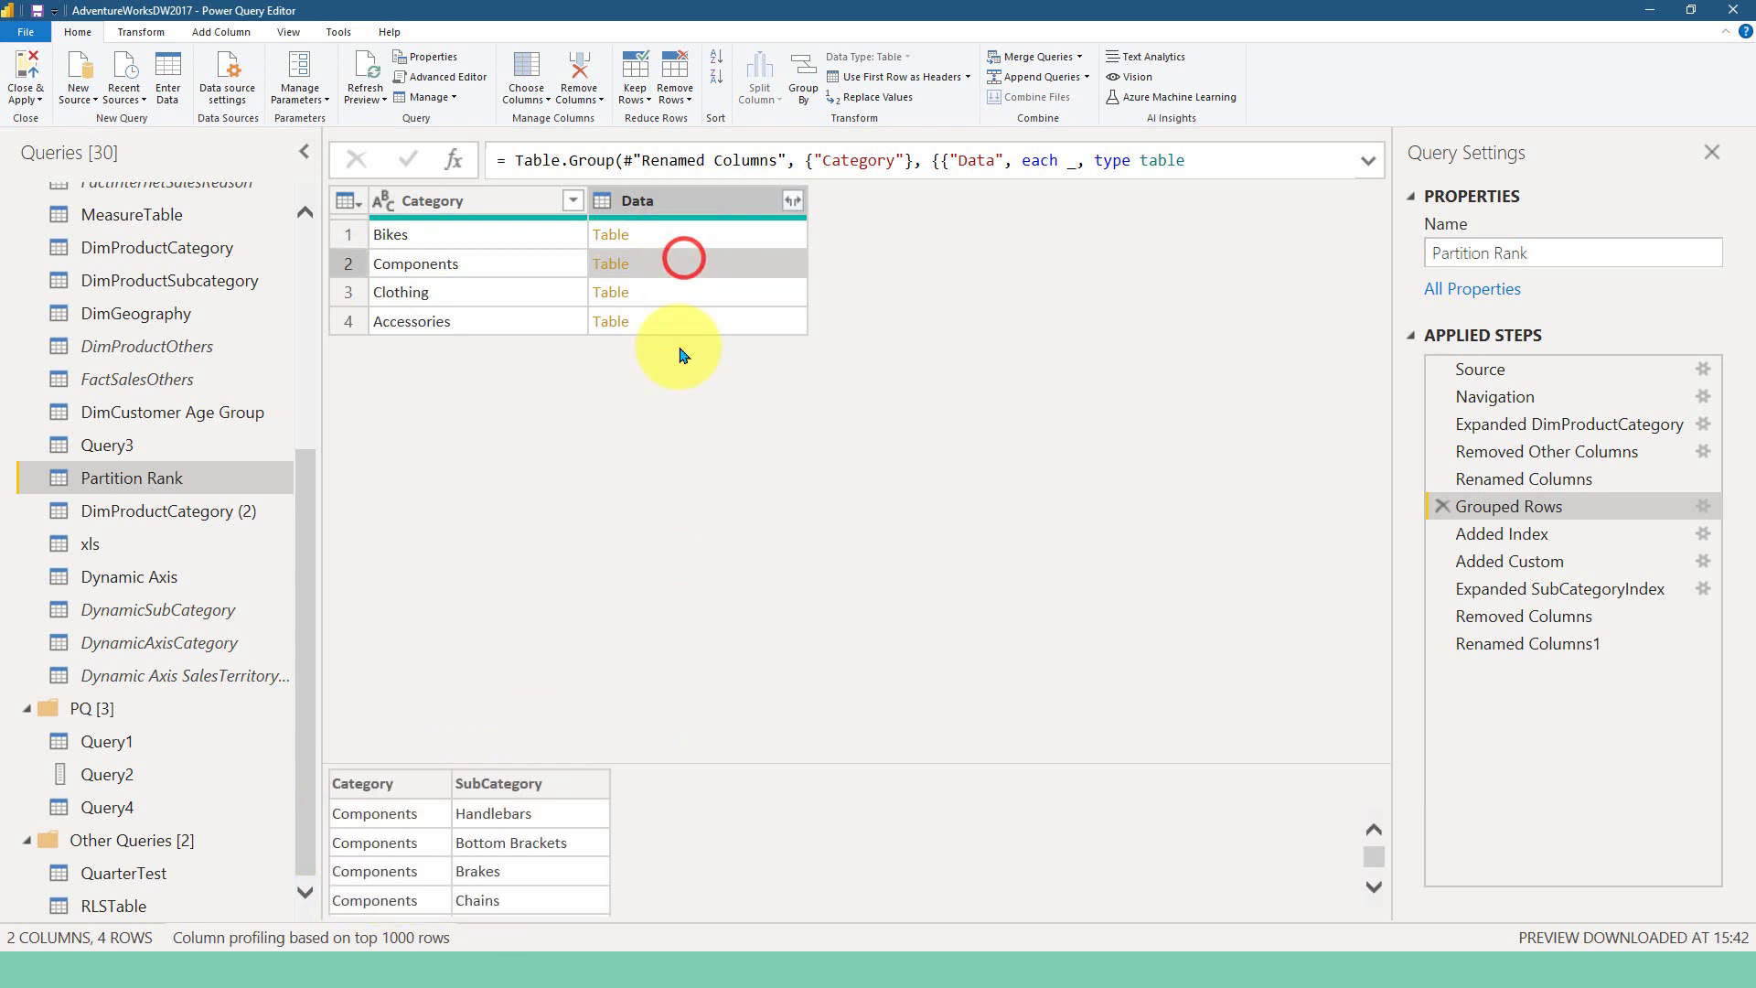
pyautogui.scroll(-3, 521, 850)
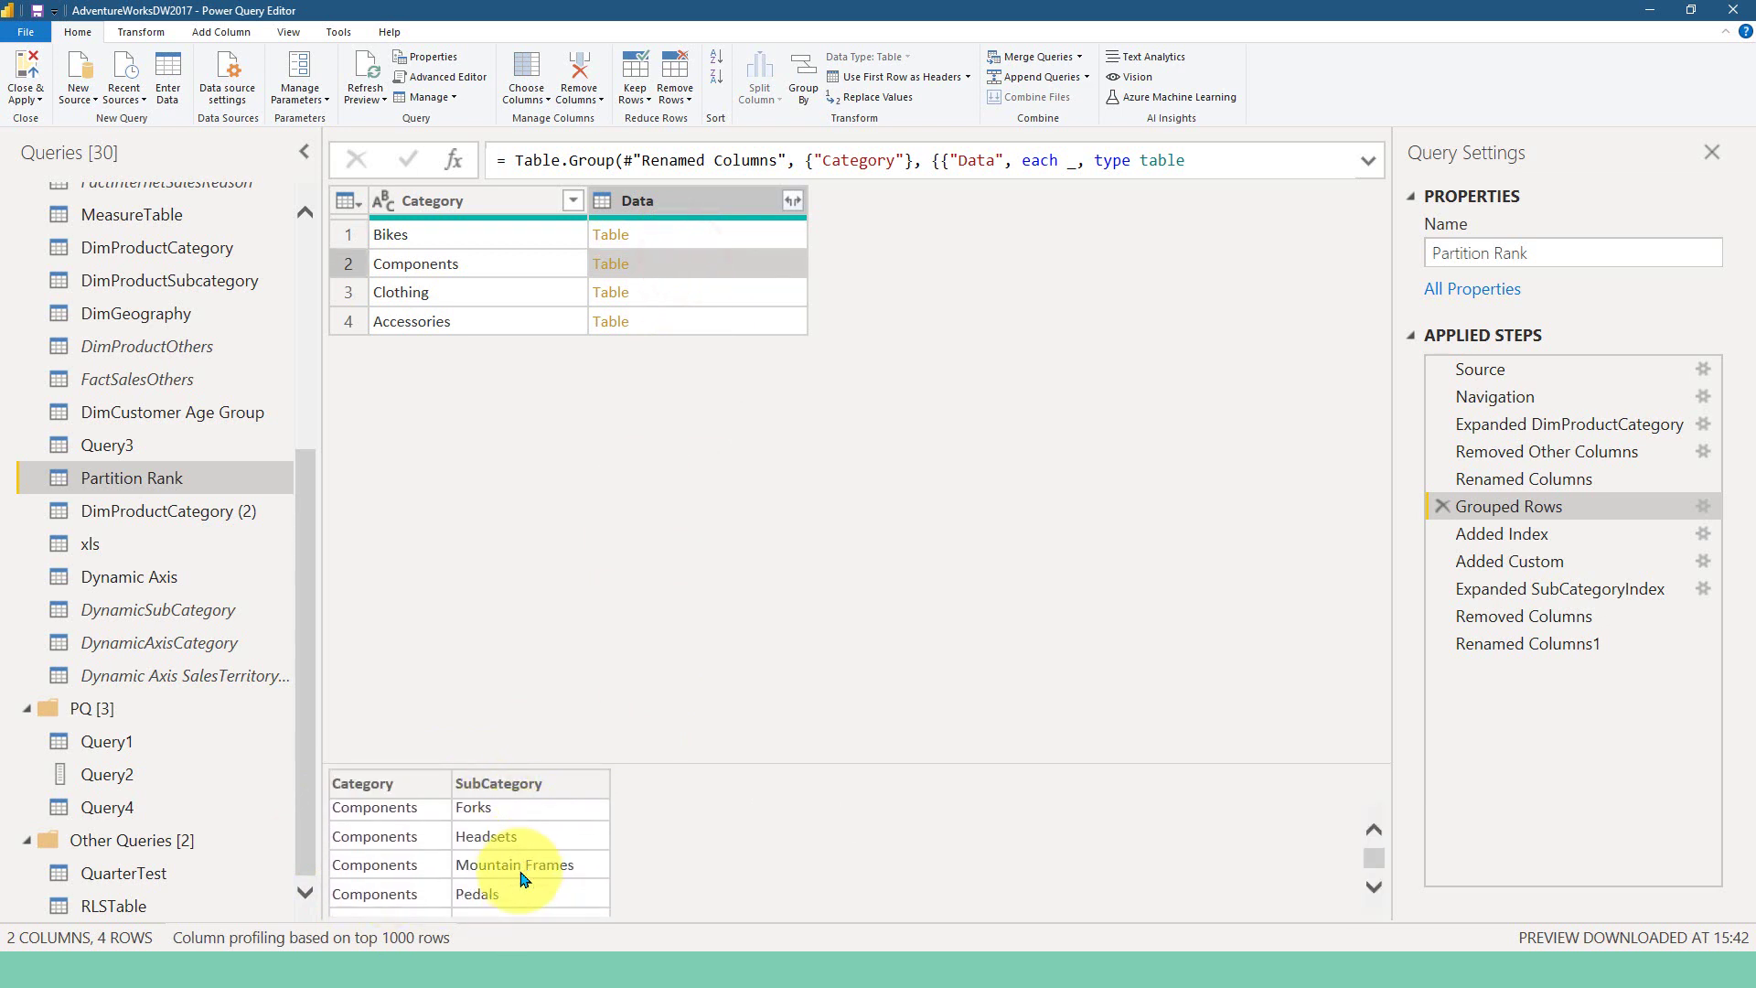
pyautogui.scroll(-2, 521, 877)
pyautogui.click(684, 295)
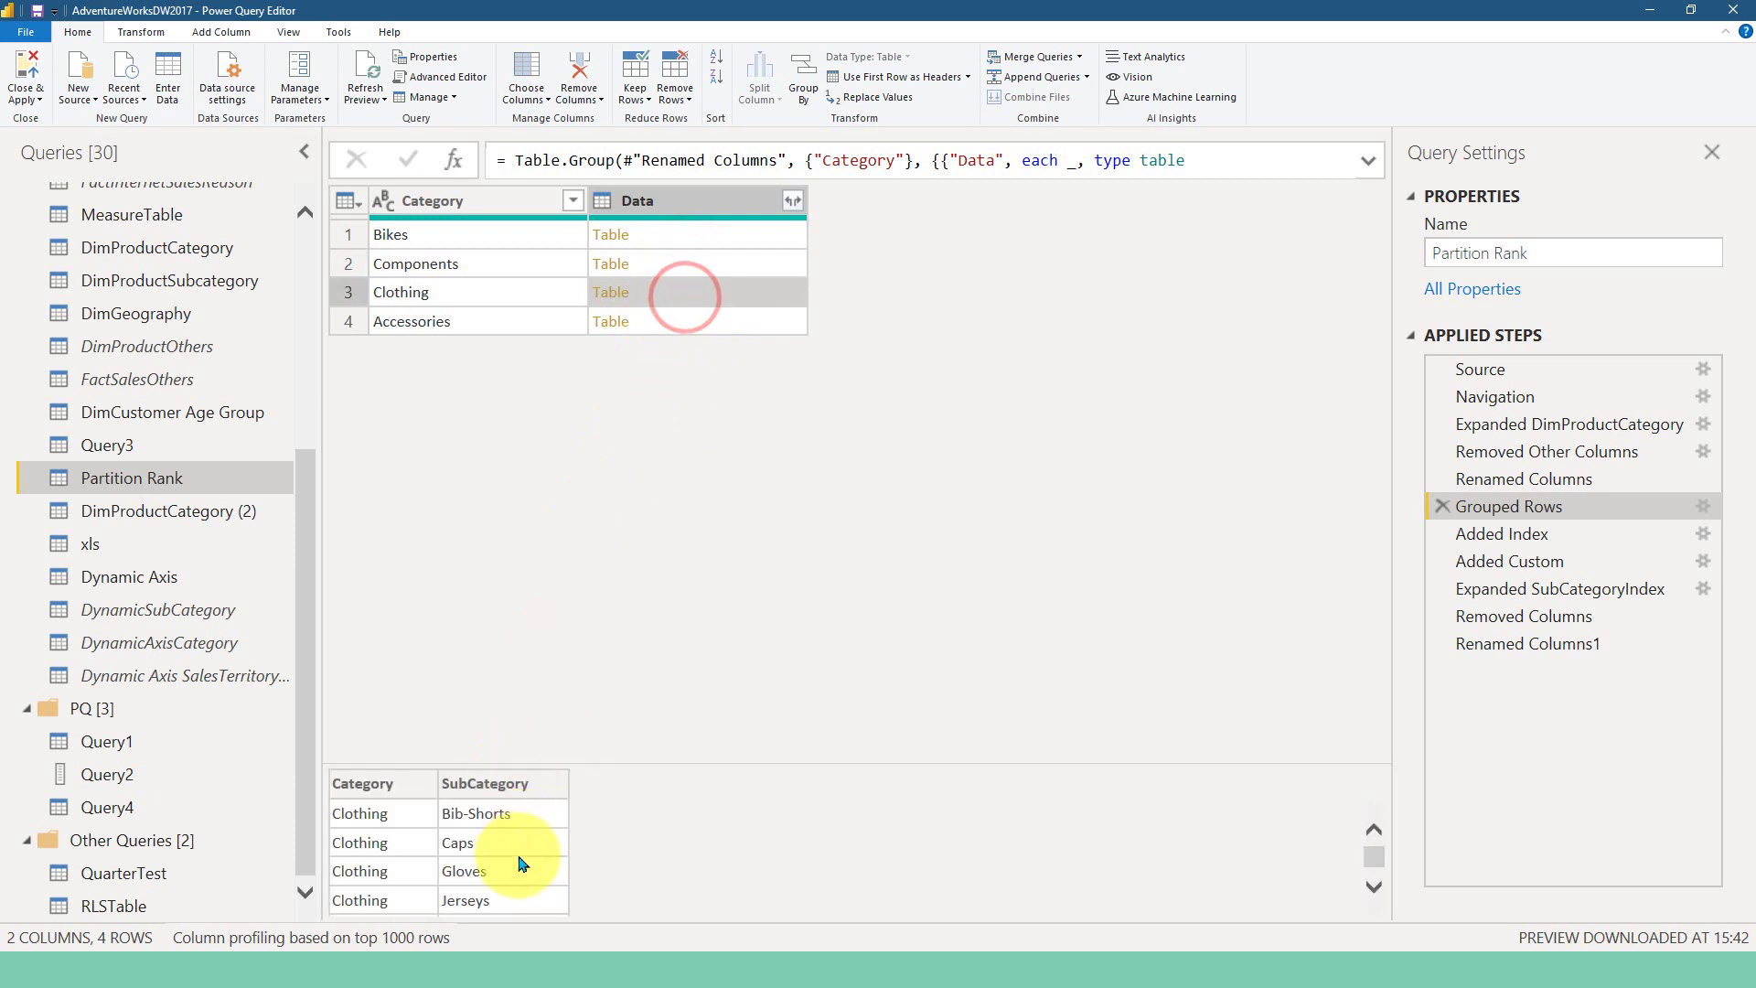
pyautogui.scroll(-2, 517, 867)
pyautogui.click(727, 327)
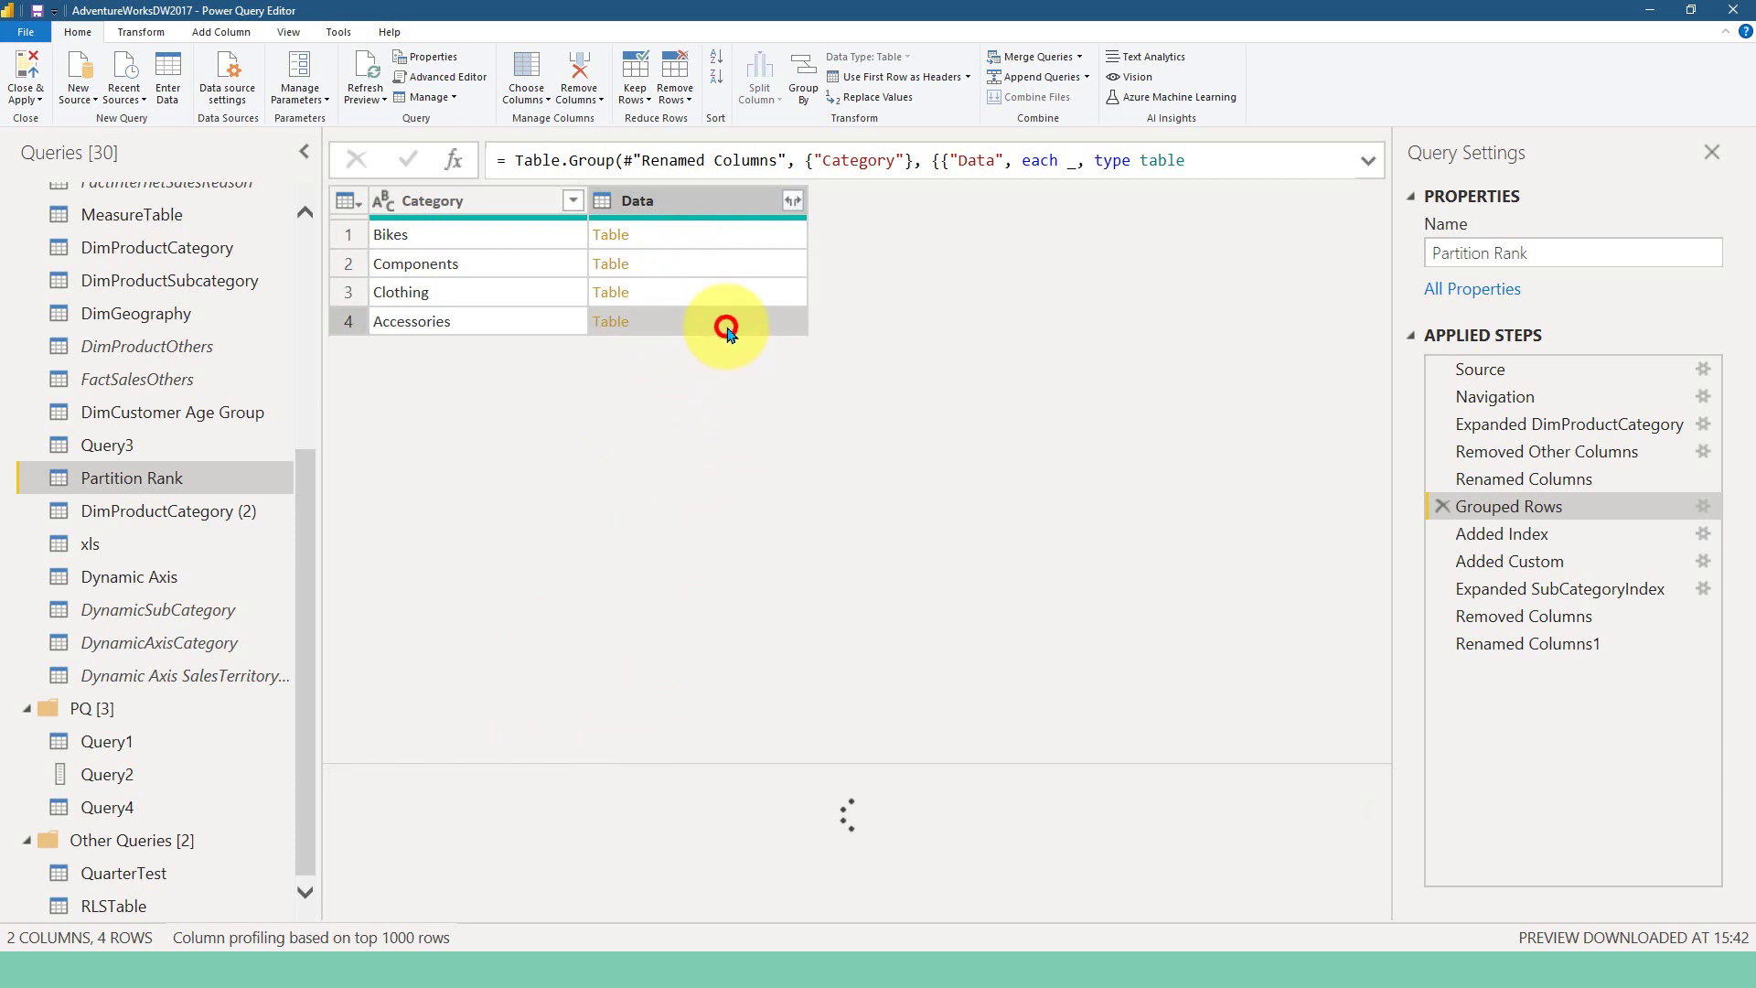
pyautogui.scroll(-4, 578, 837)
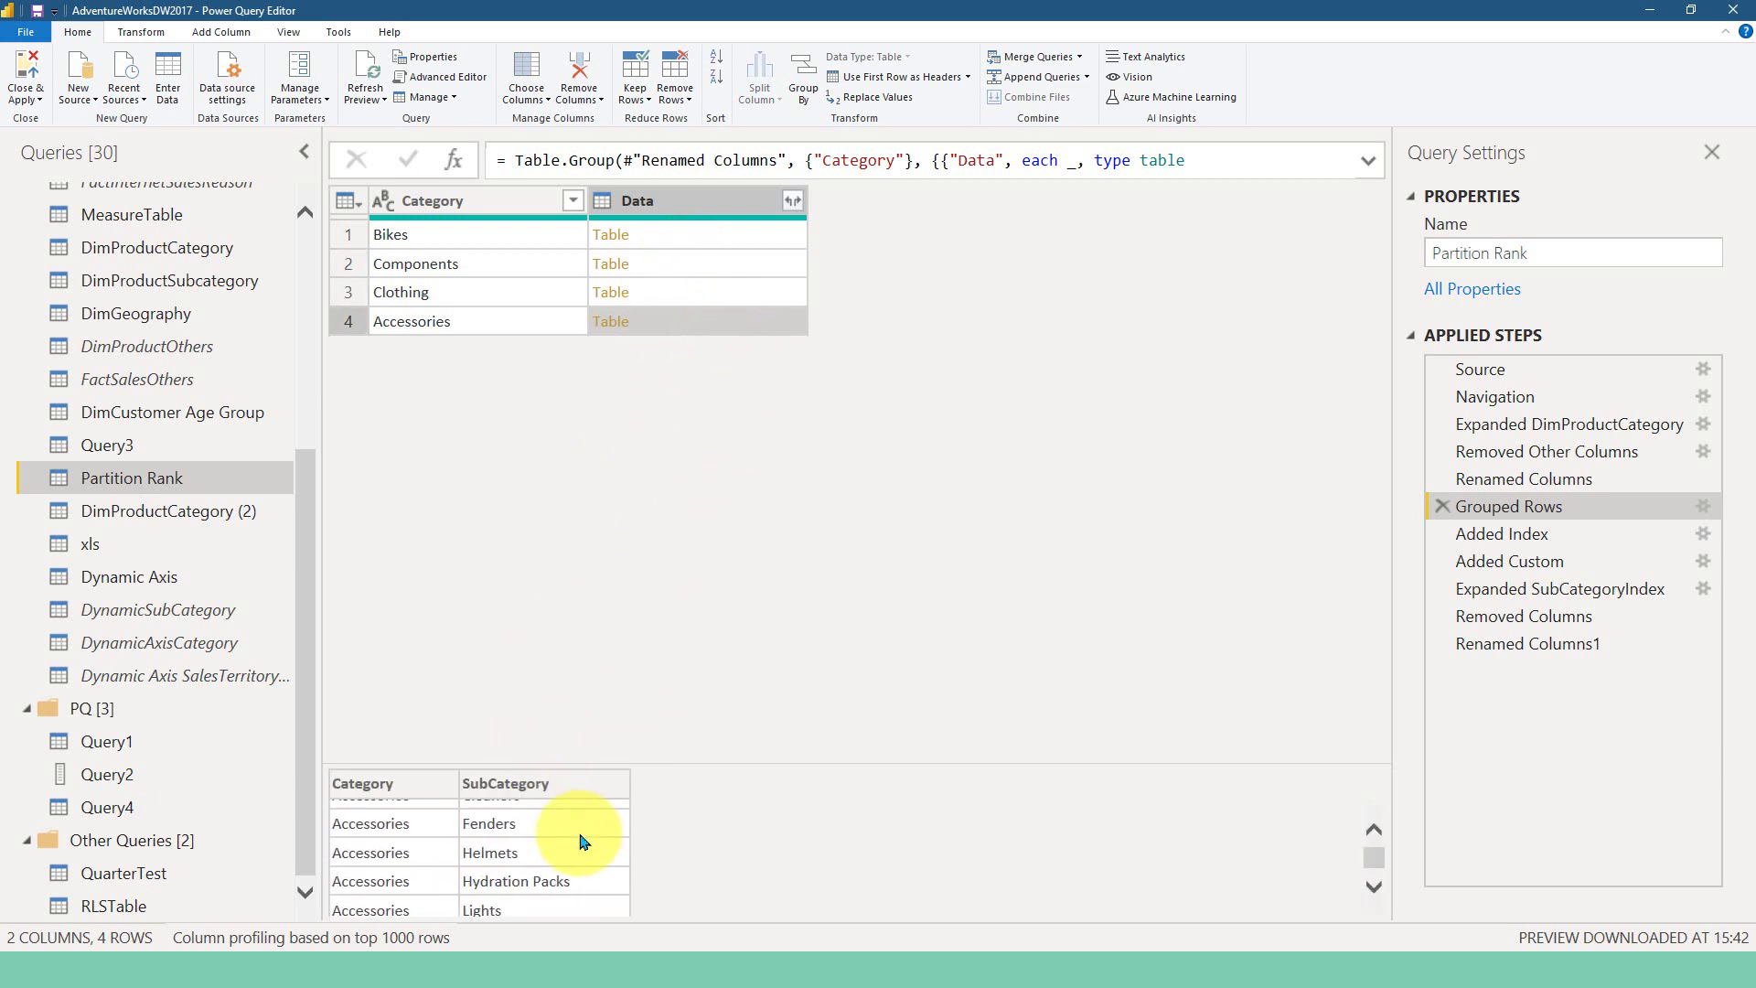
pyautogui.click(492, 240)
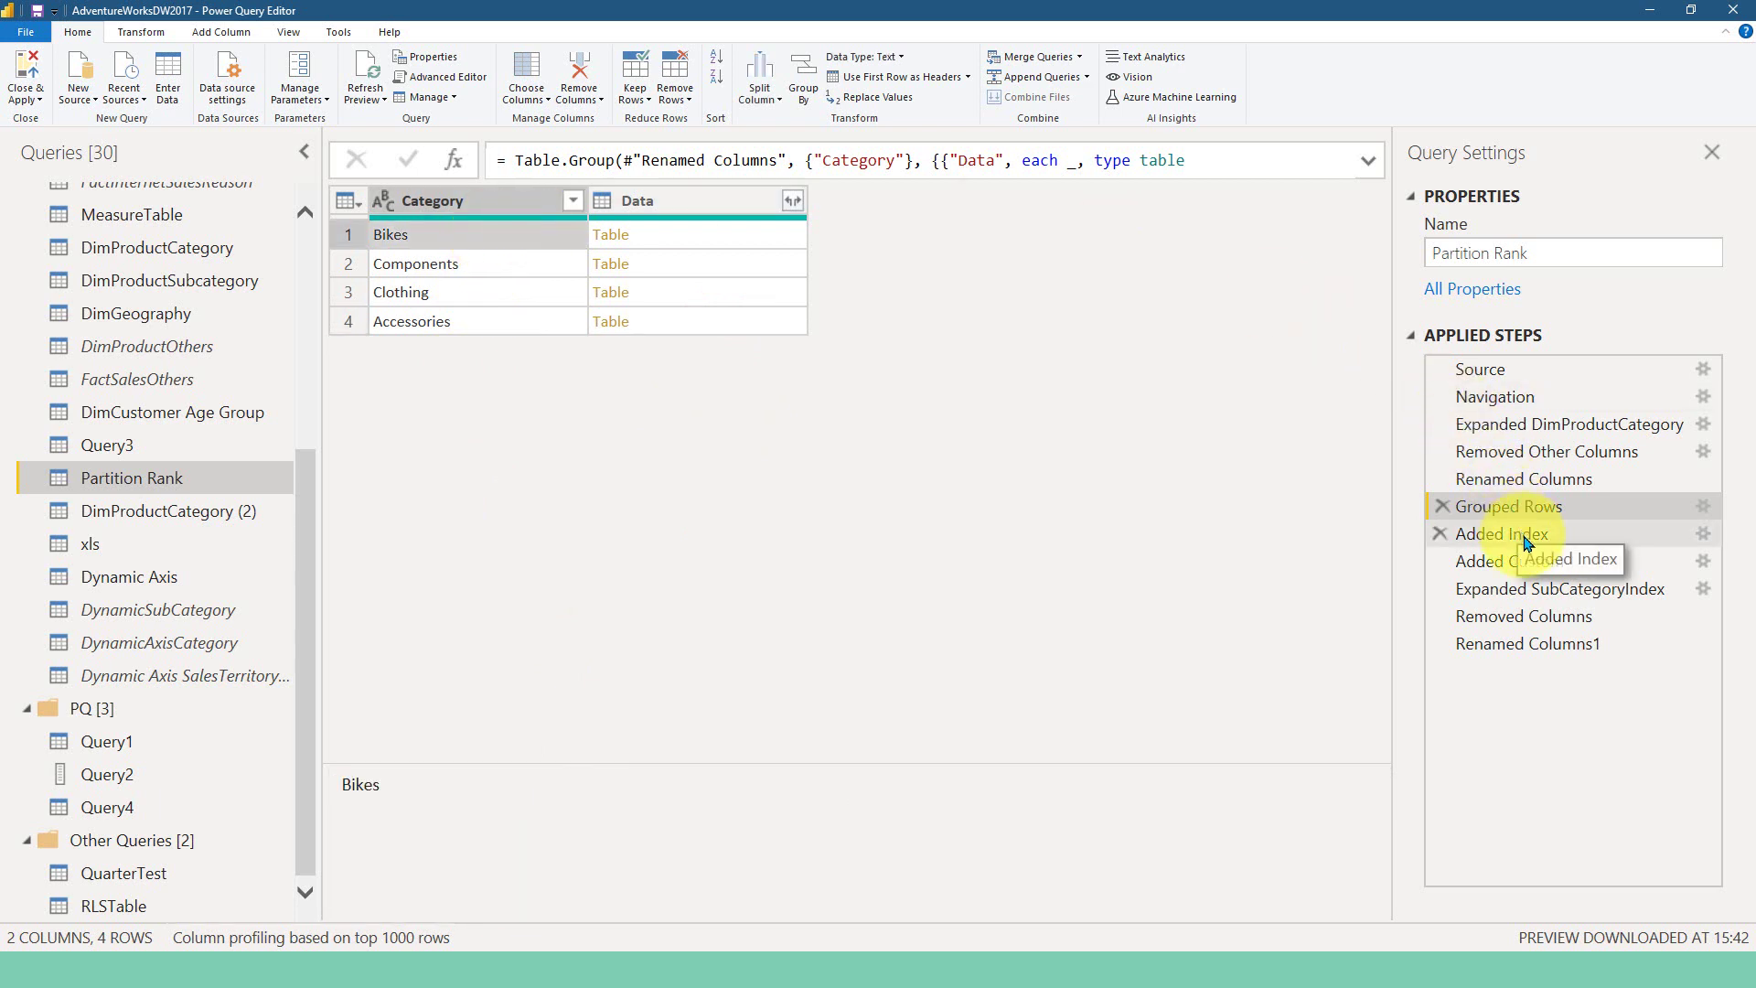
# Step: Compare the Added Index and Added Custom step results, returning to Added Index
pyautogui.click(205, 35)
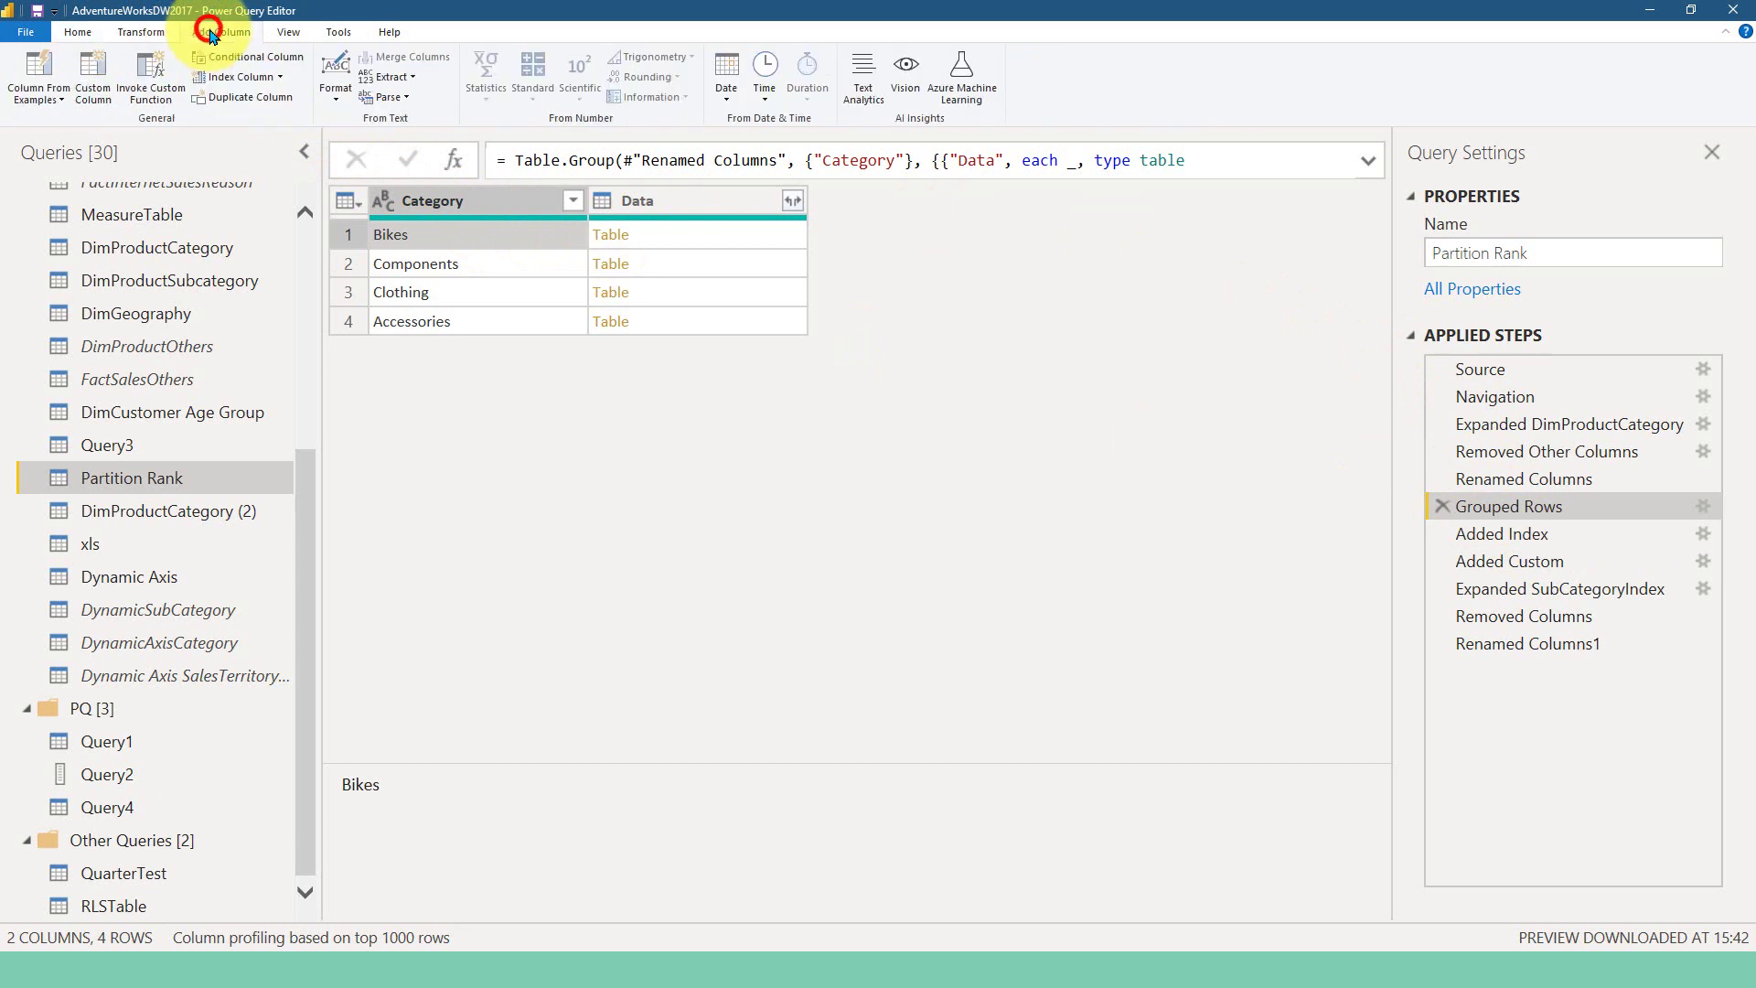
pyautogui.click(1541, 535)
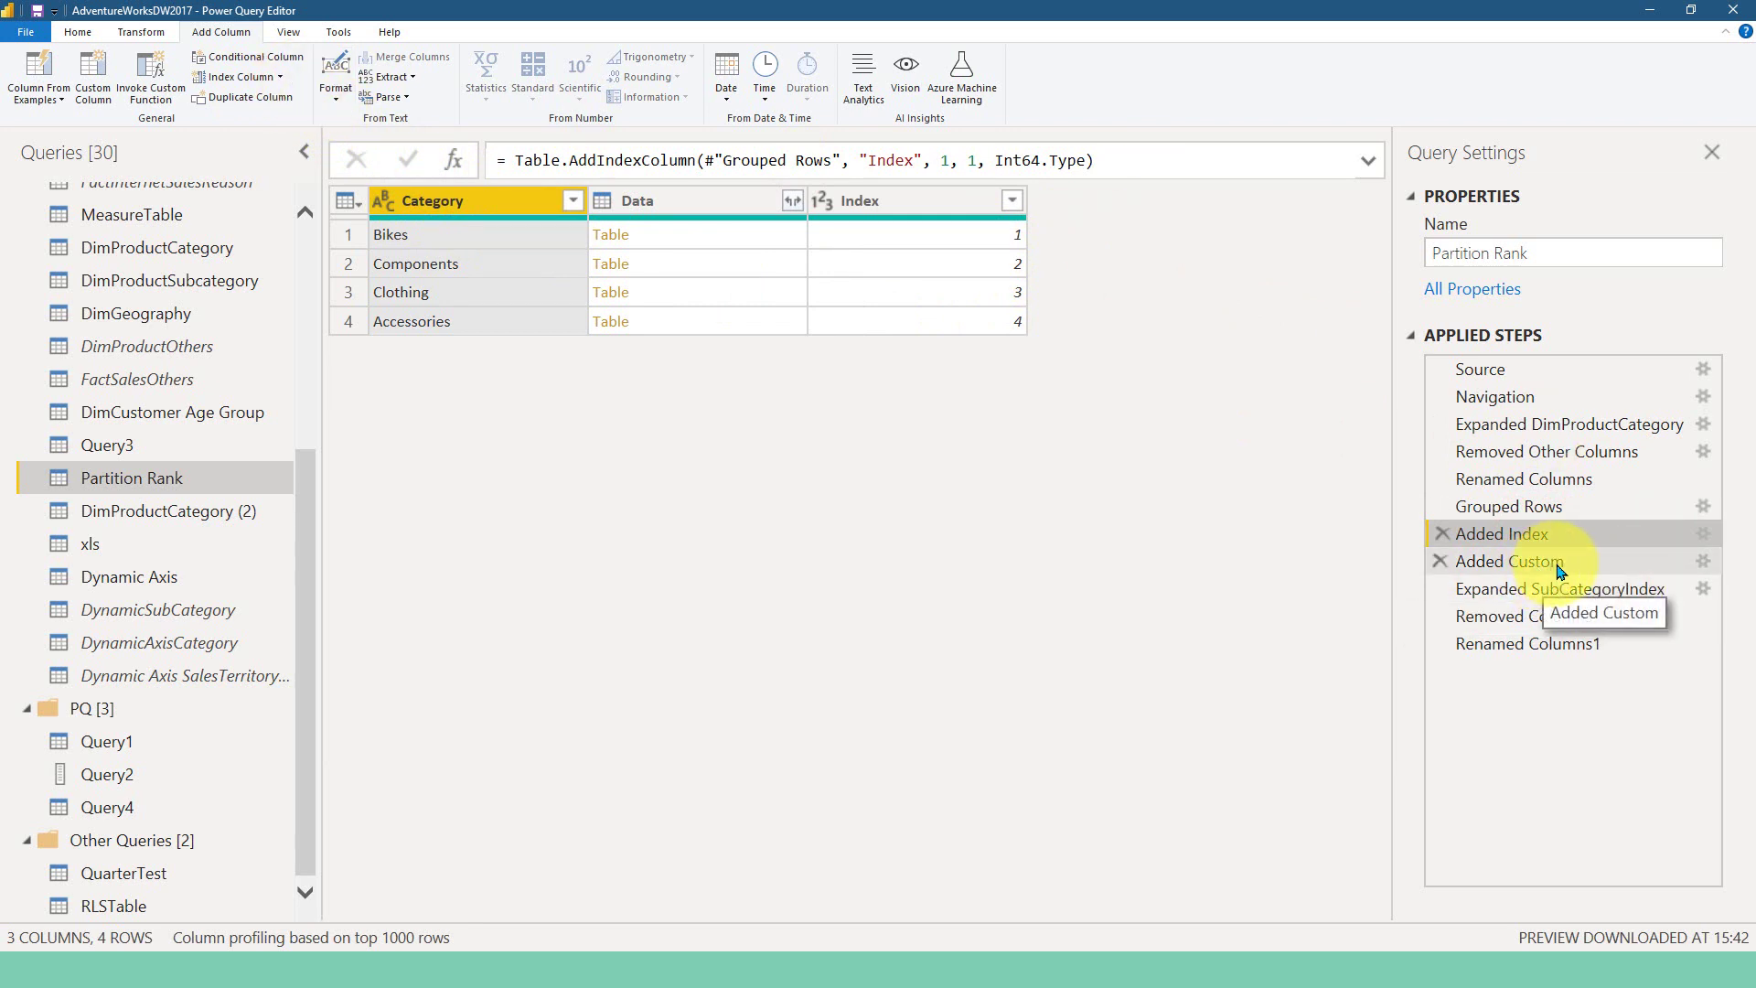
pyautogui.click(1559, 564)
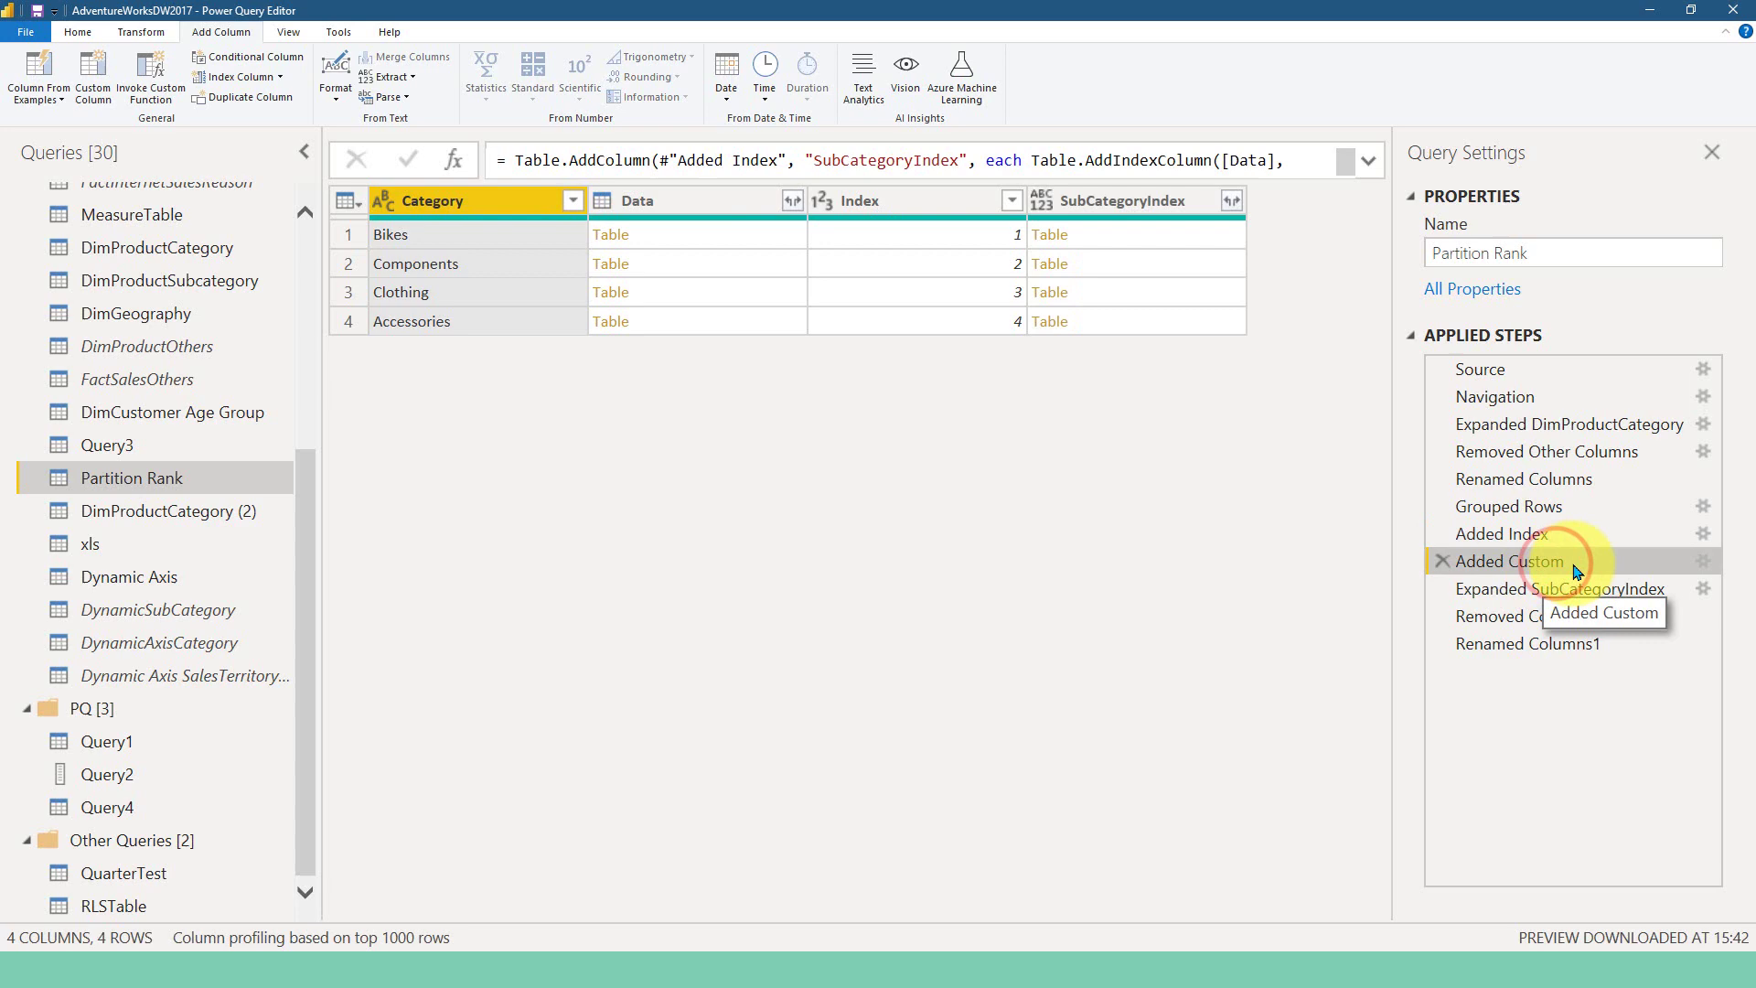
pyautogui.click(1545, 535)
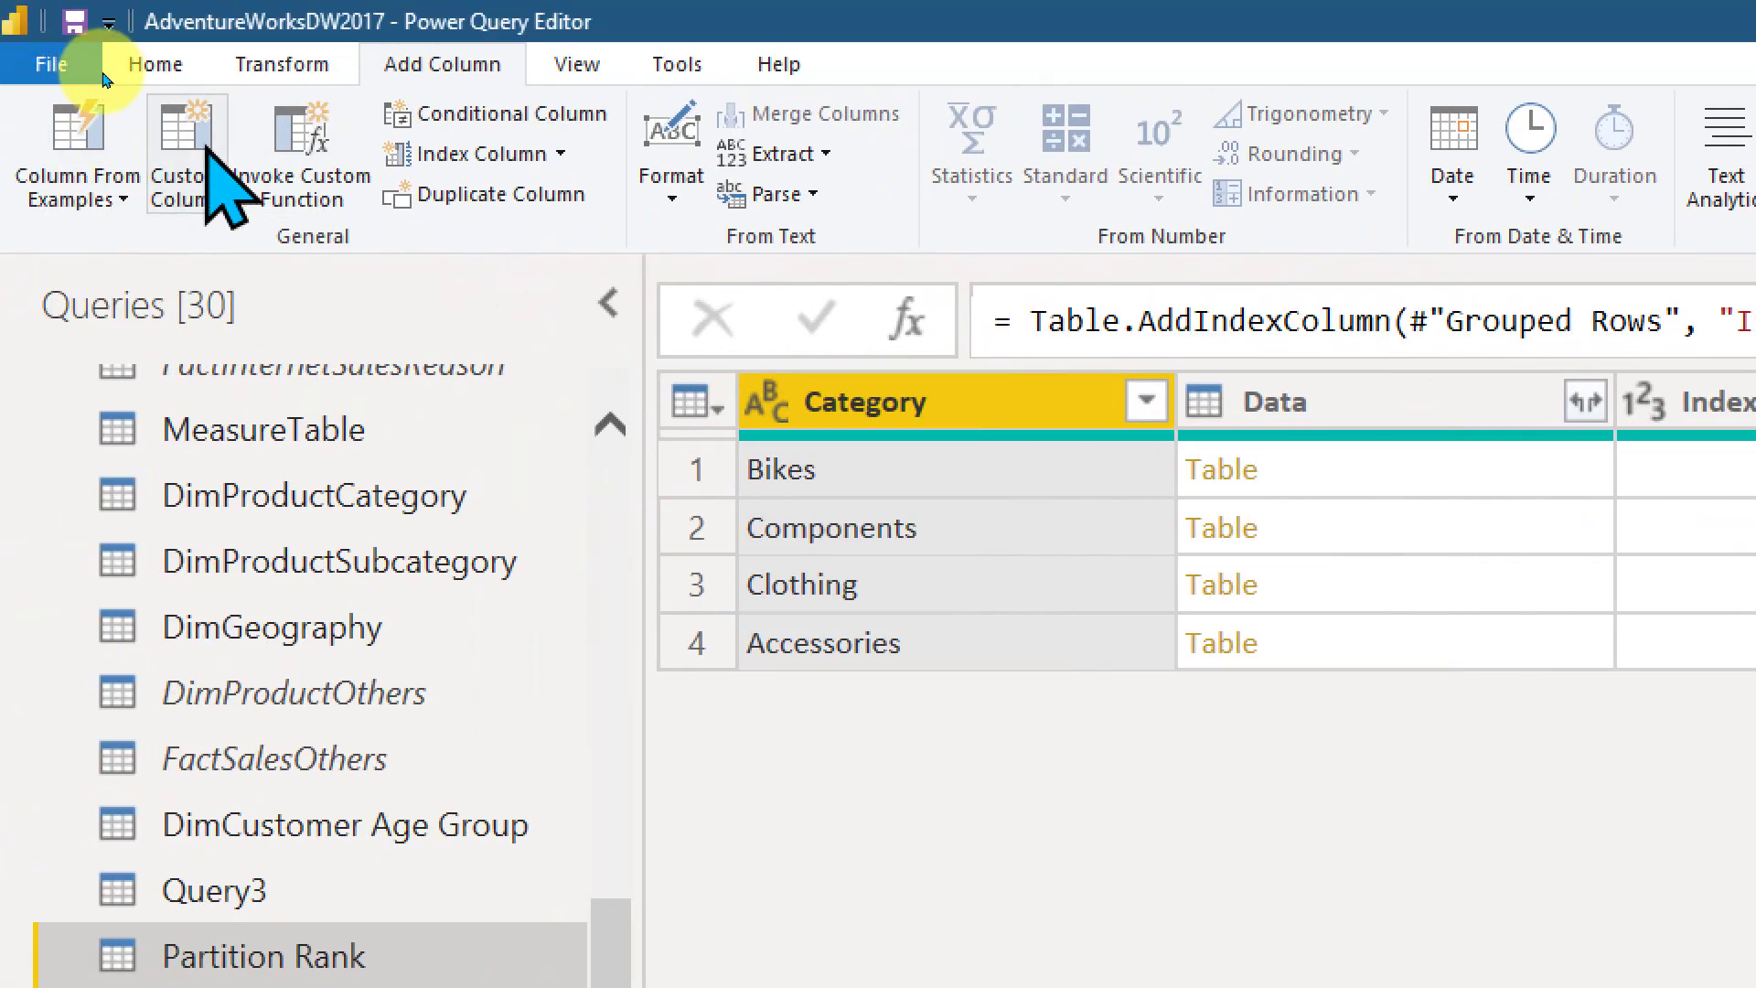
# Step: Insert a Custom Column named CustomYTDemo with formula "" after Added Index
pyautogui.click(199, 154)
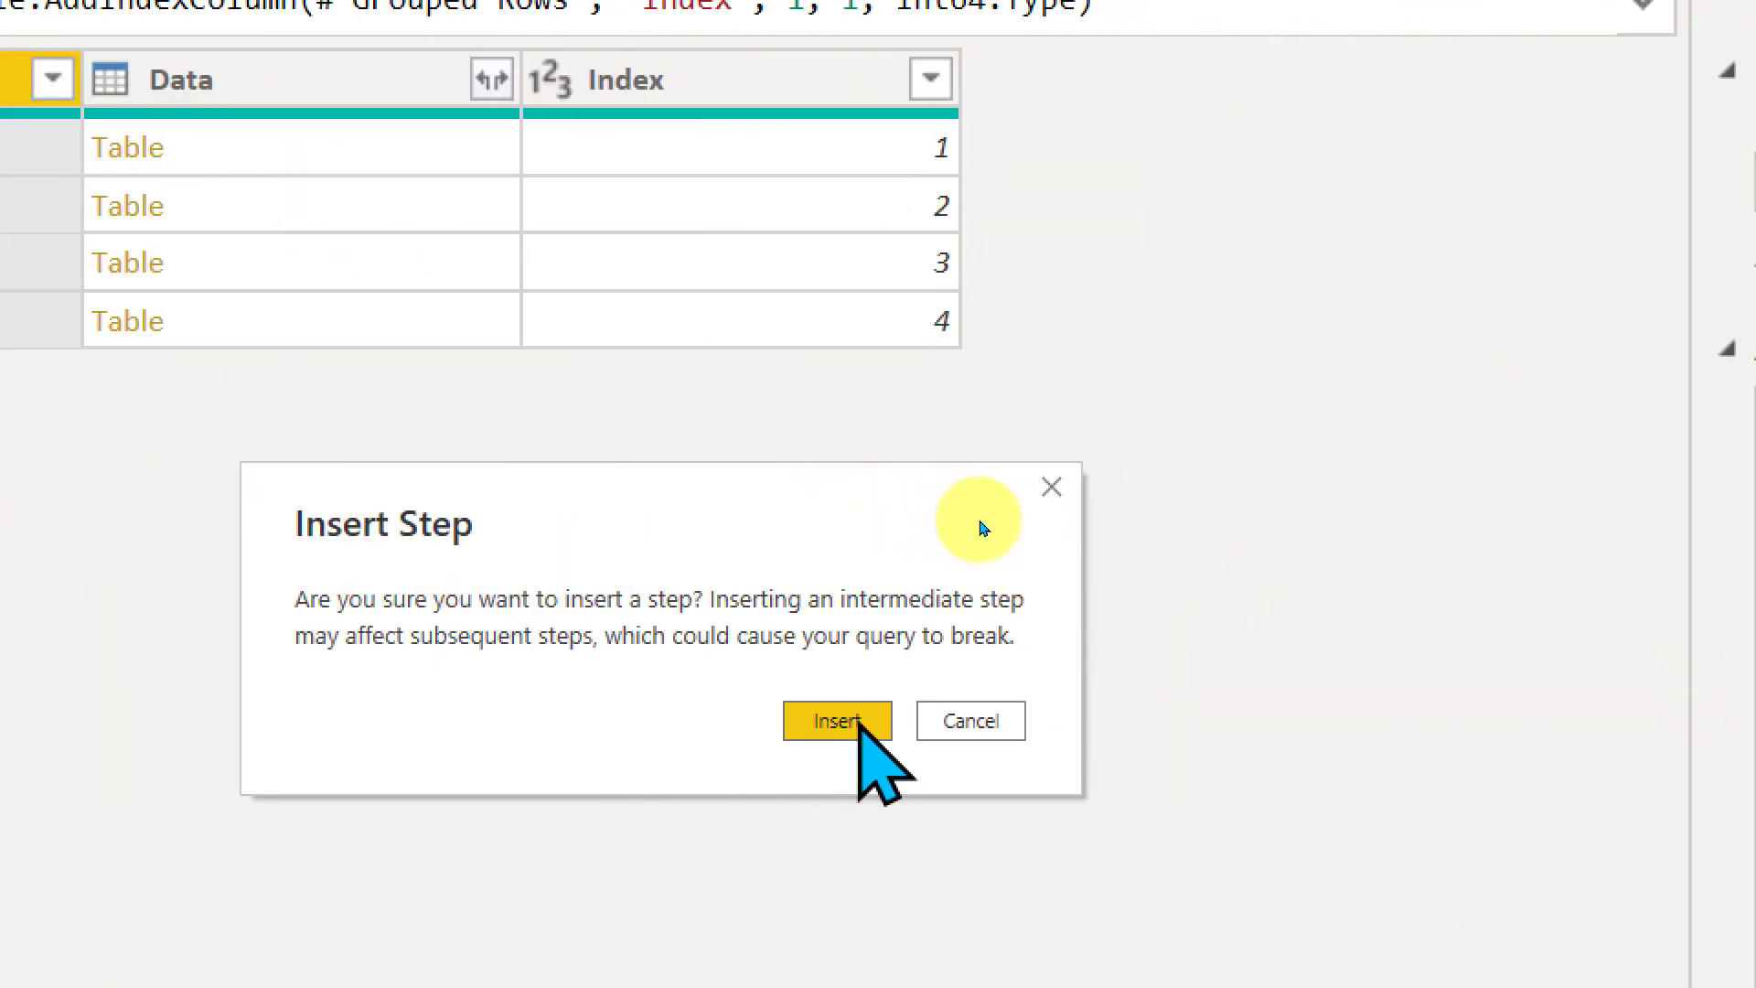
pyautogui.click(837, 721)
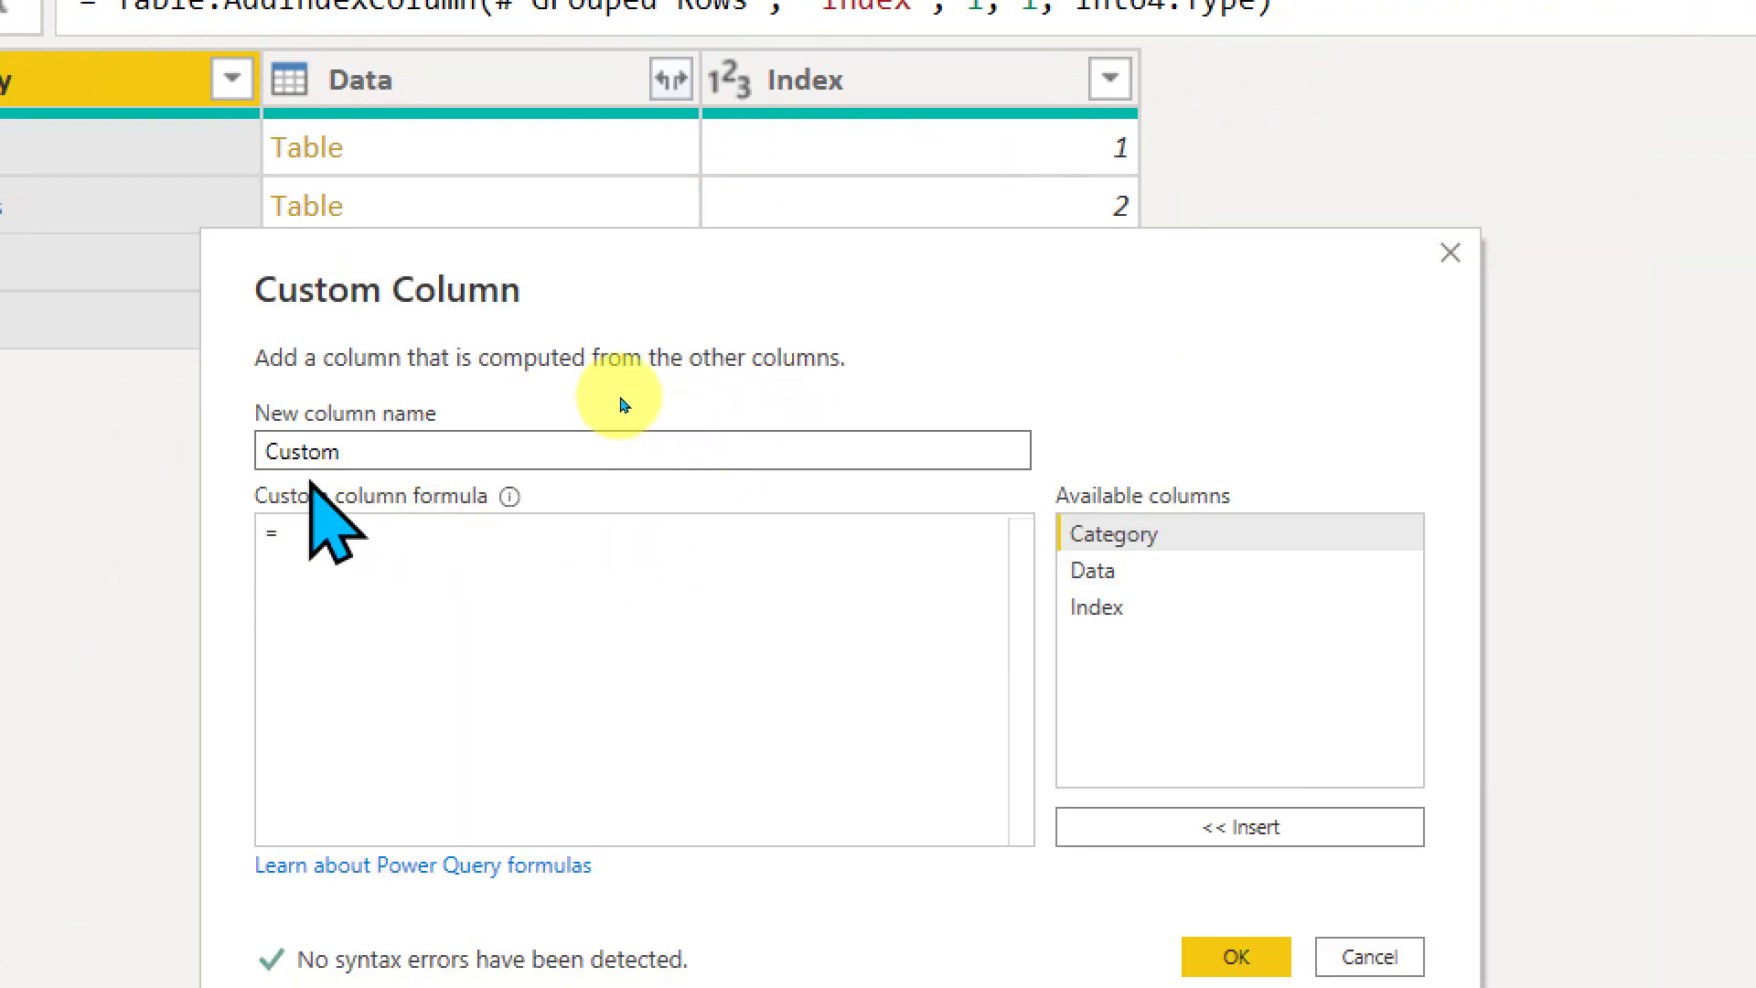
pyautogui.click(429, 453)
pyautogui.write('dE')
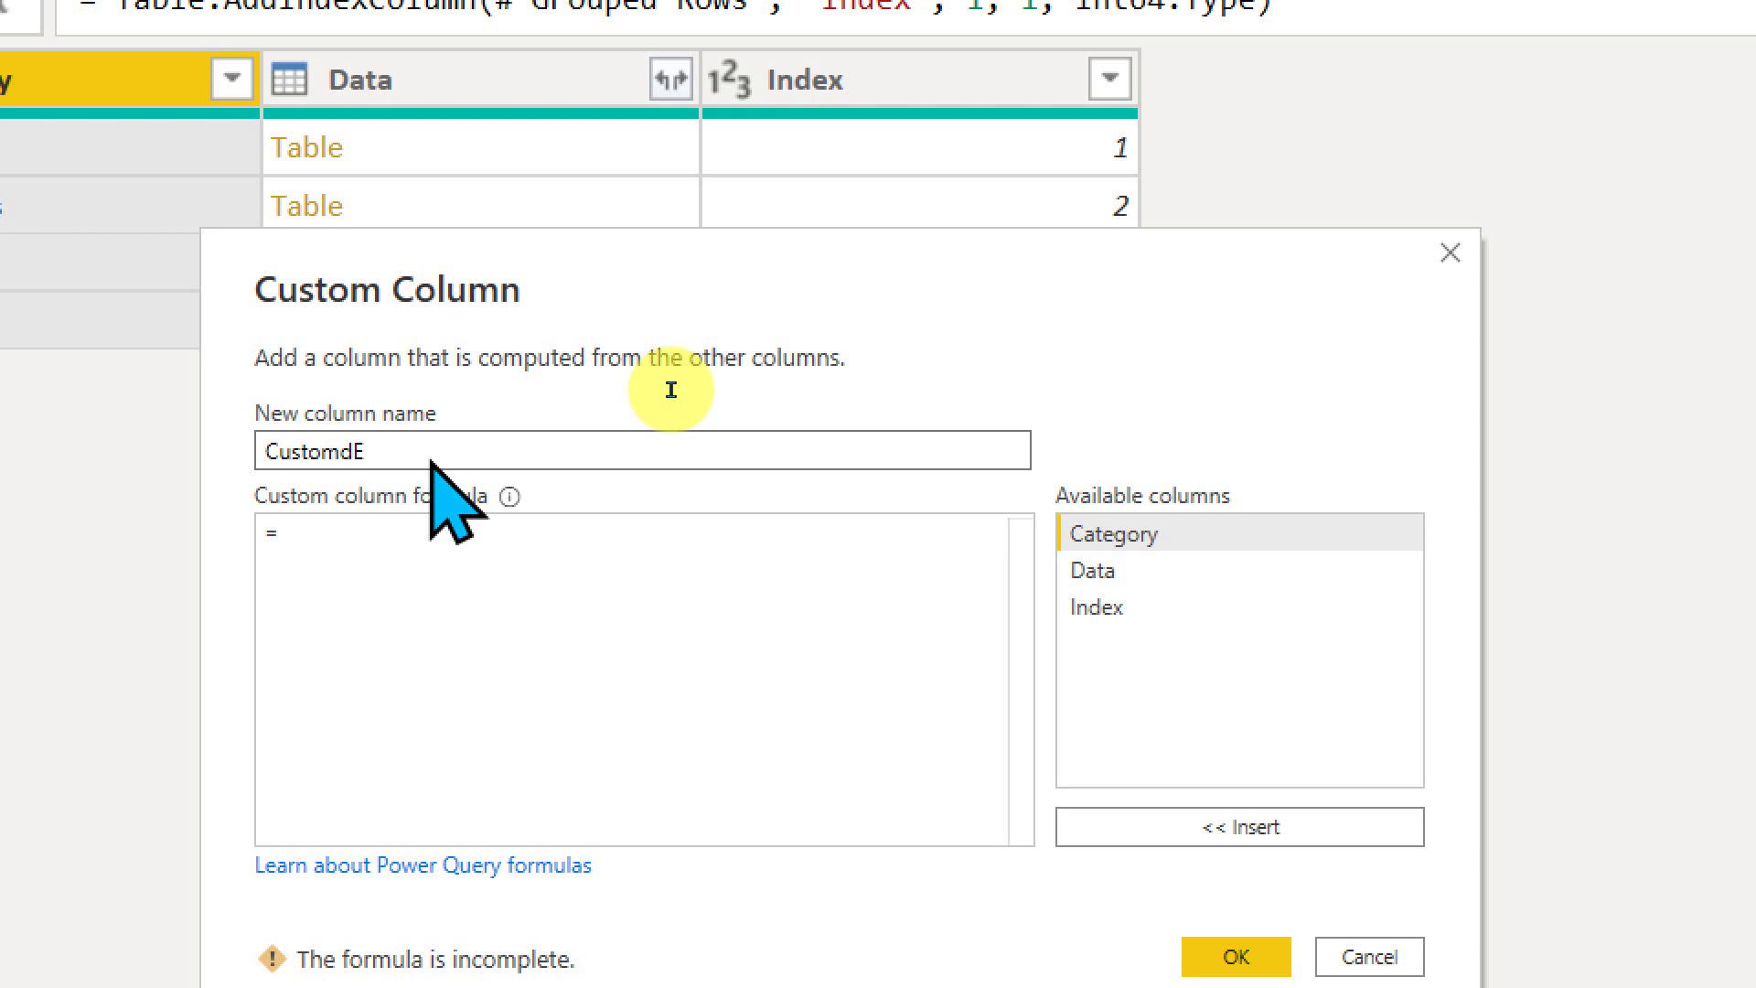
pyautogui.write('d')
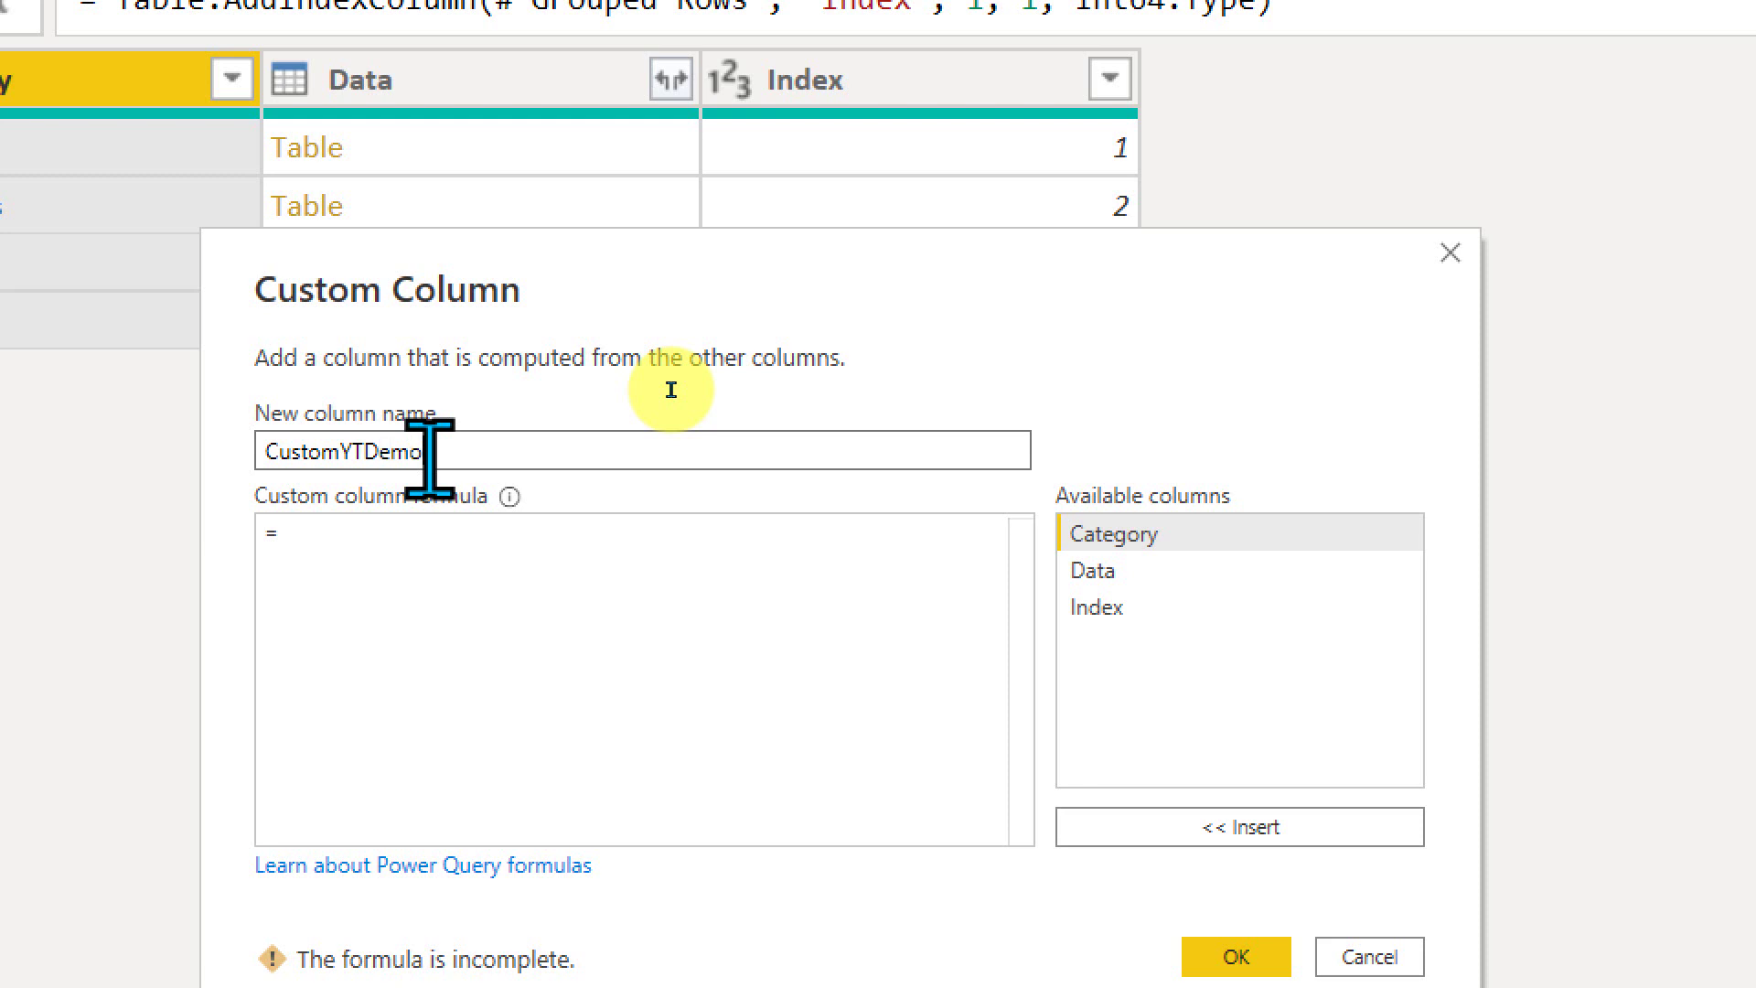
pyautogui.click(553, 663)
pyautogui.write('""')
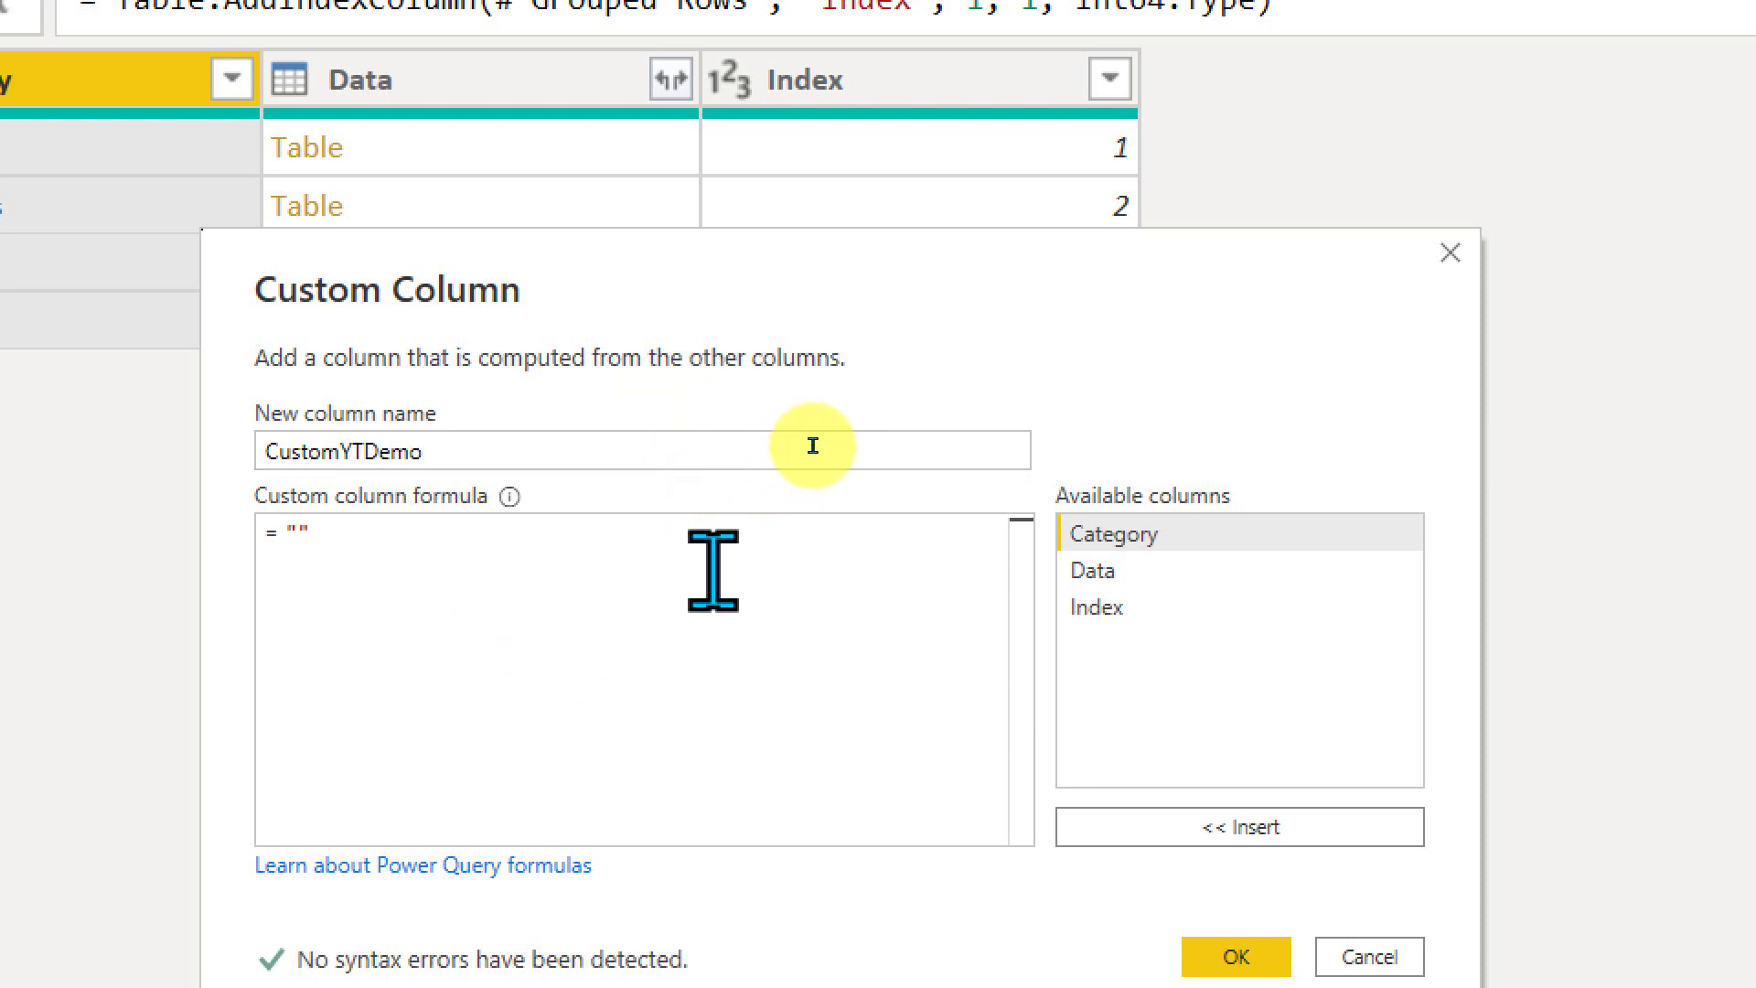
pyautogui.click(1271, 865)
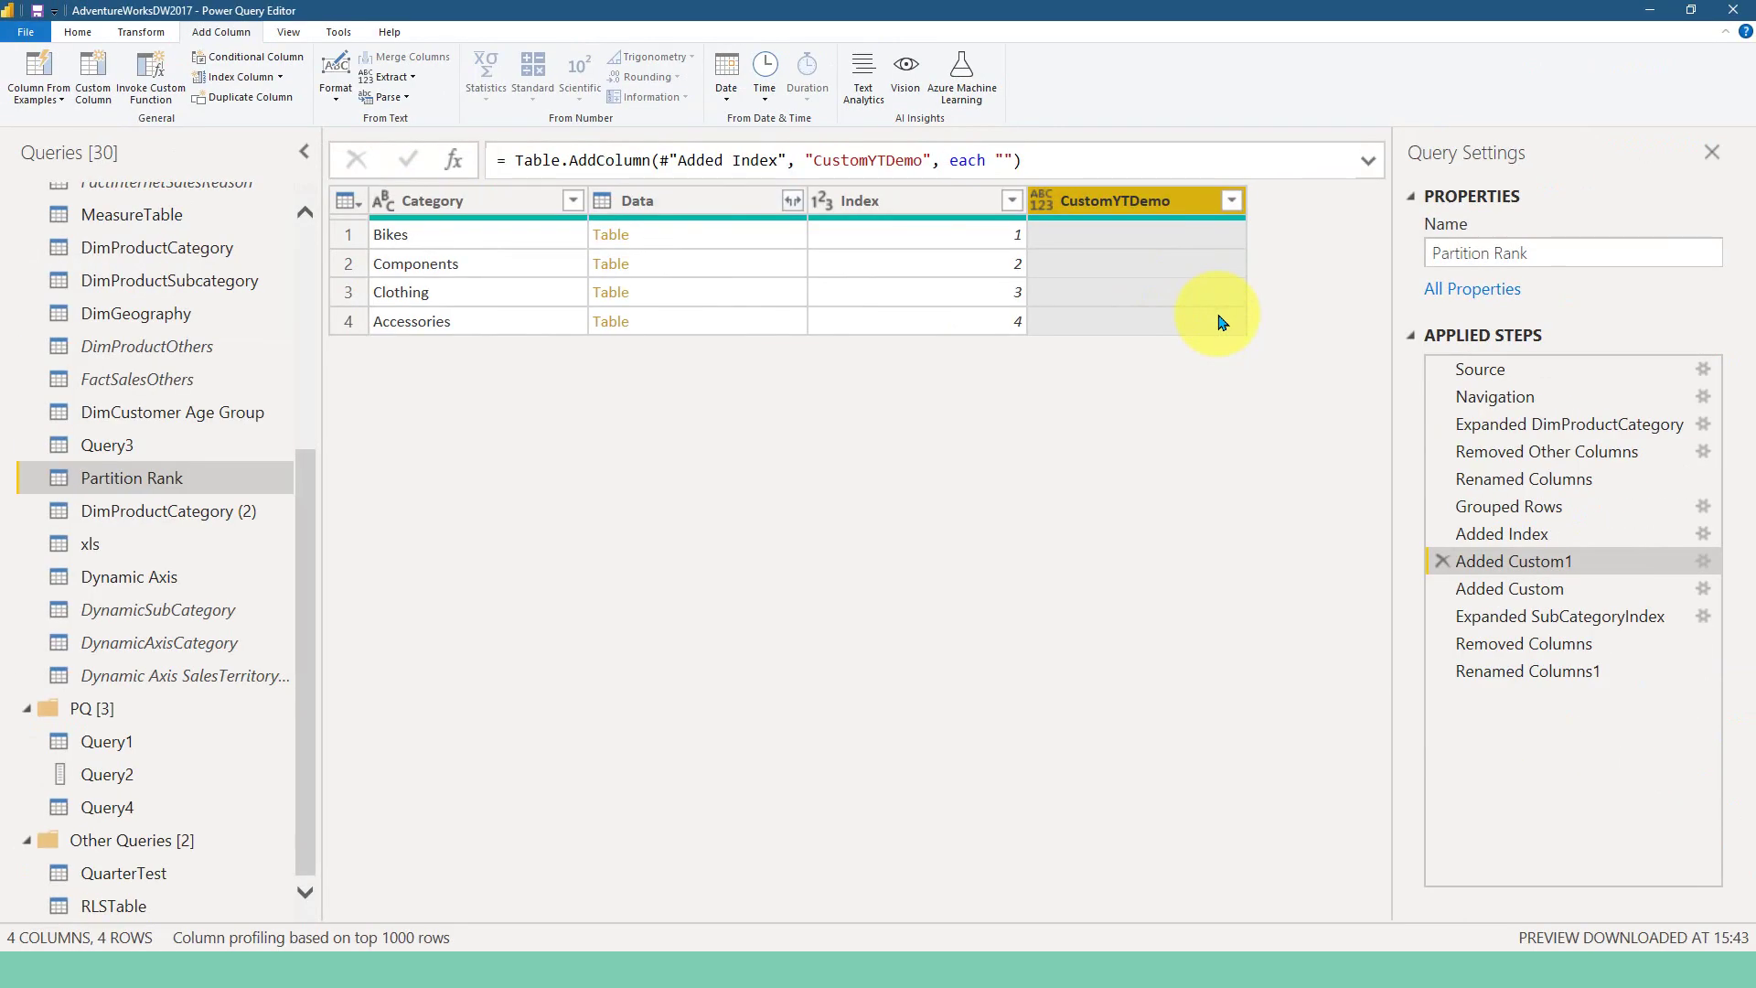
# Step: Copy the Added Index step's Table.AddIndexColumn formula from the formula bar
pyautogui.click(1518, 588)
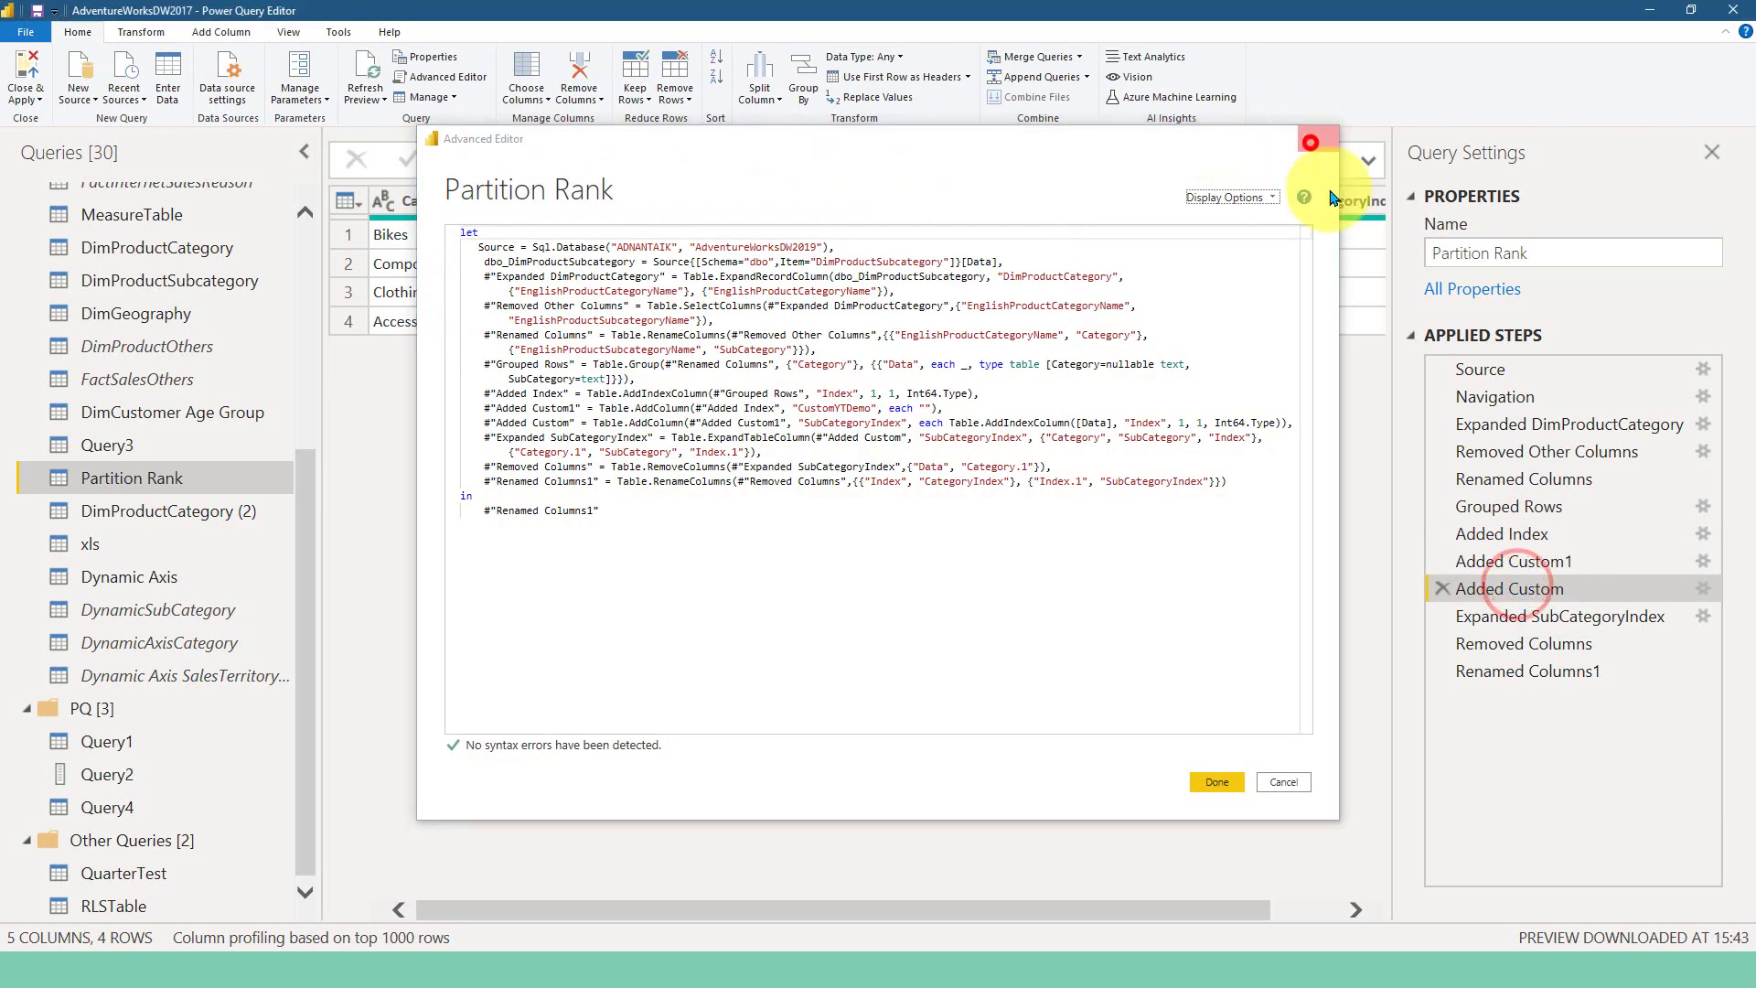
pyautogui.click(1310, 142)
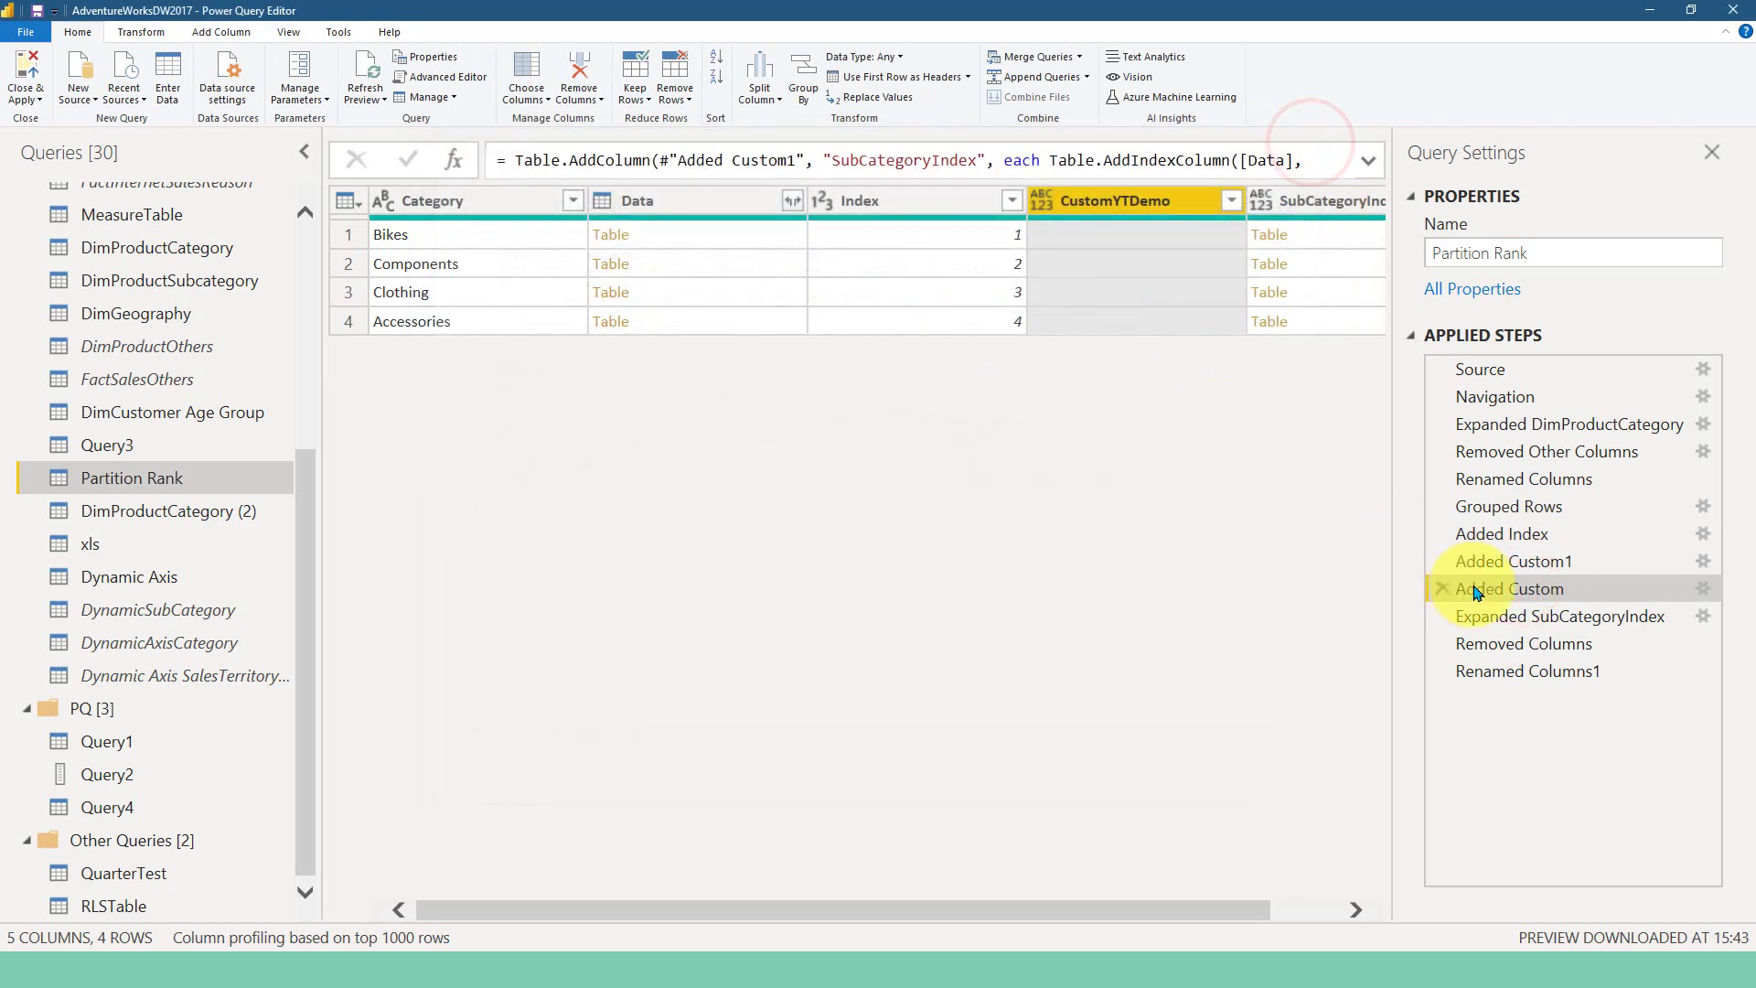
pyautogui.click(1553, 536)
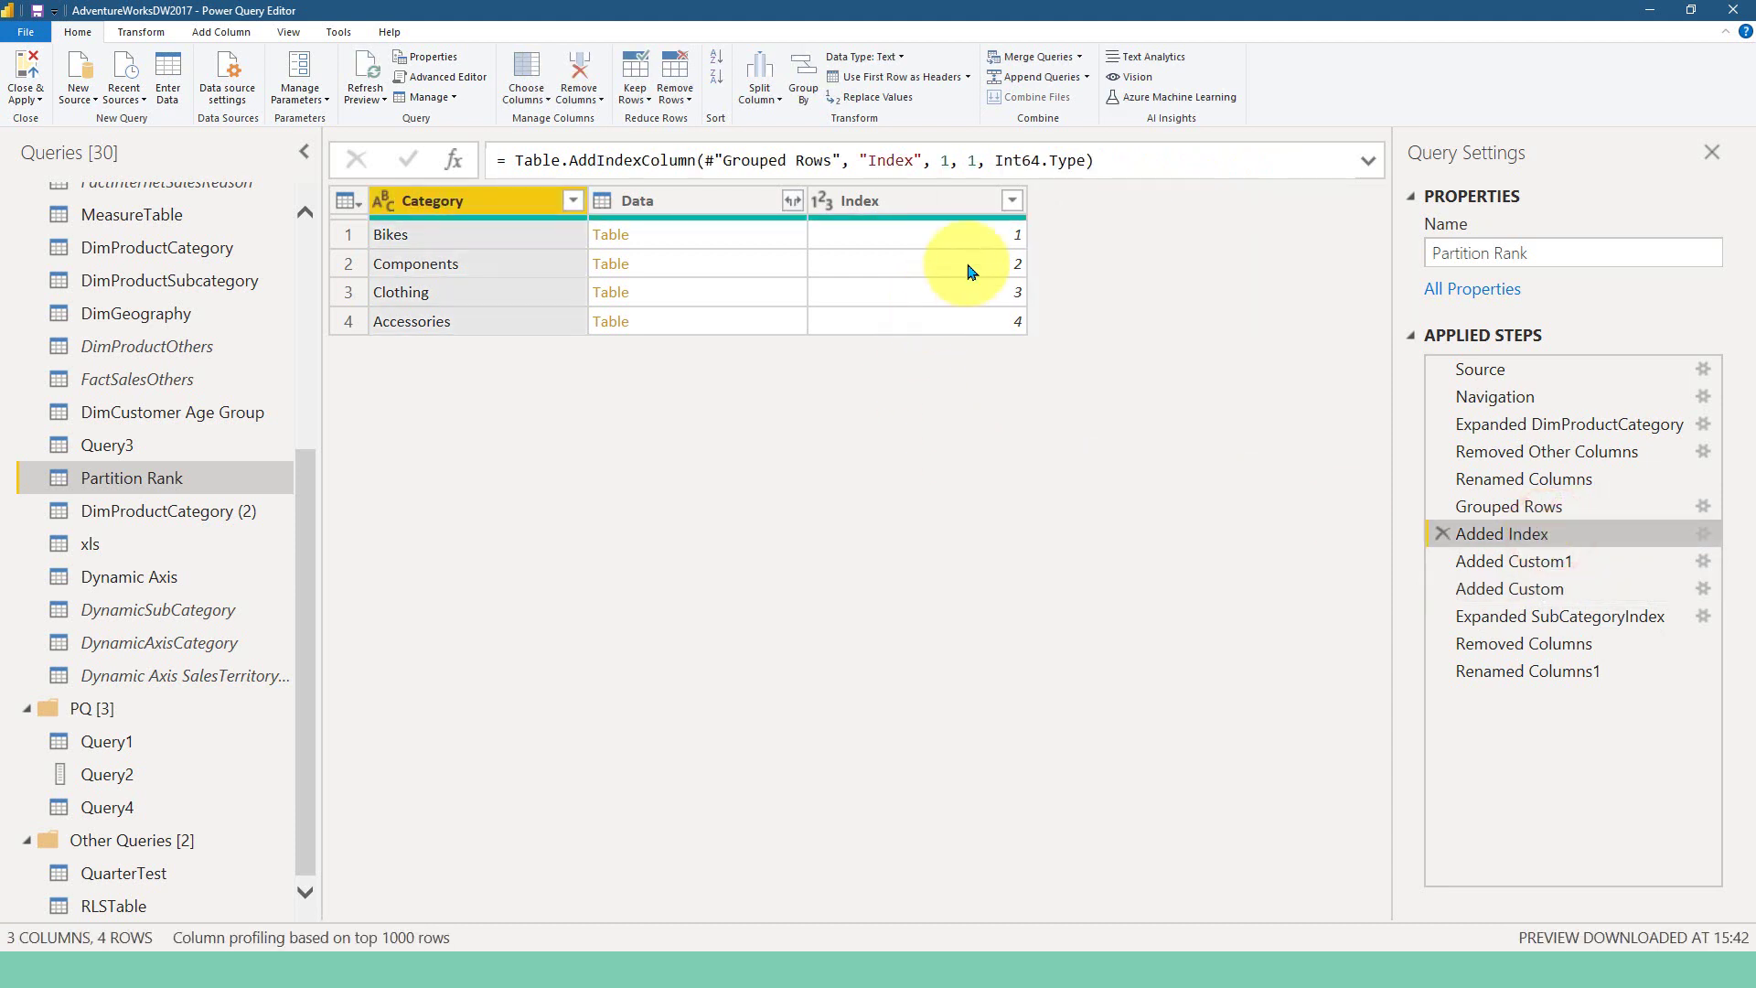
pyautogui.moveTo(510, 160); pyautogui.dragTo(1113, 160)
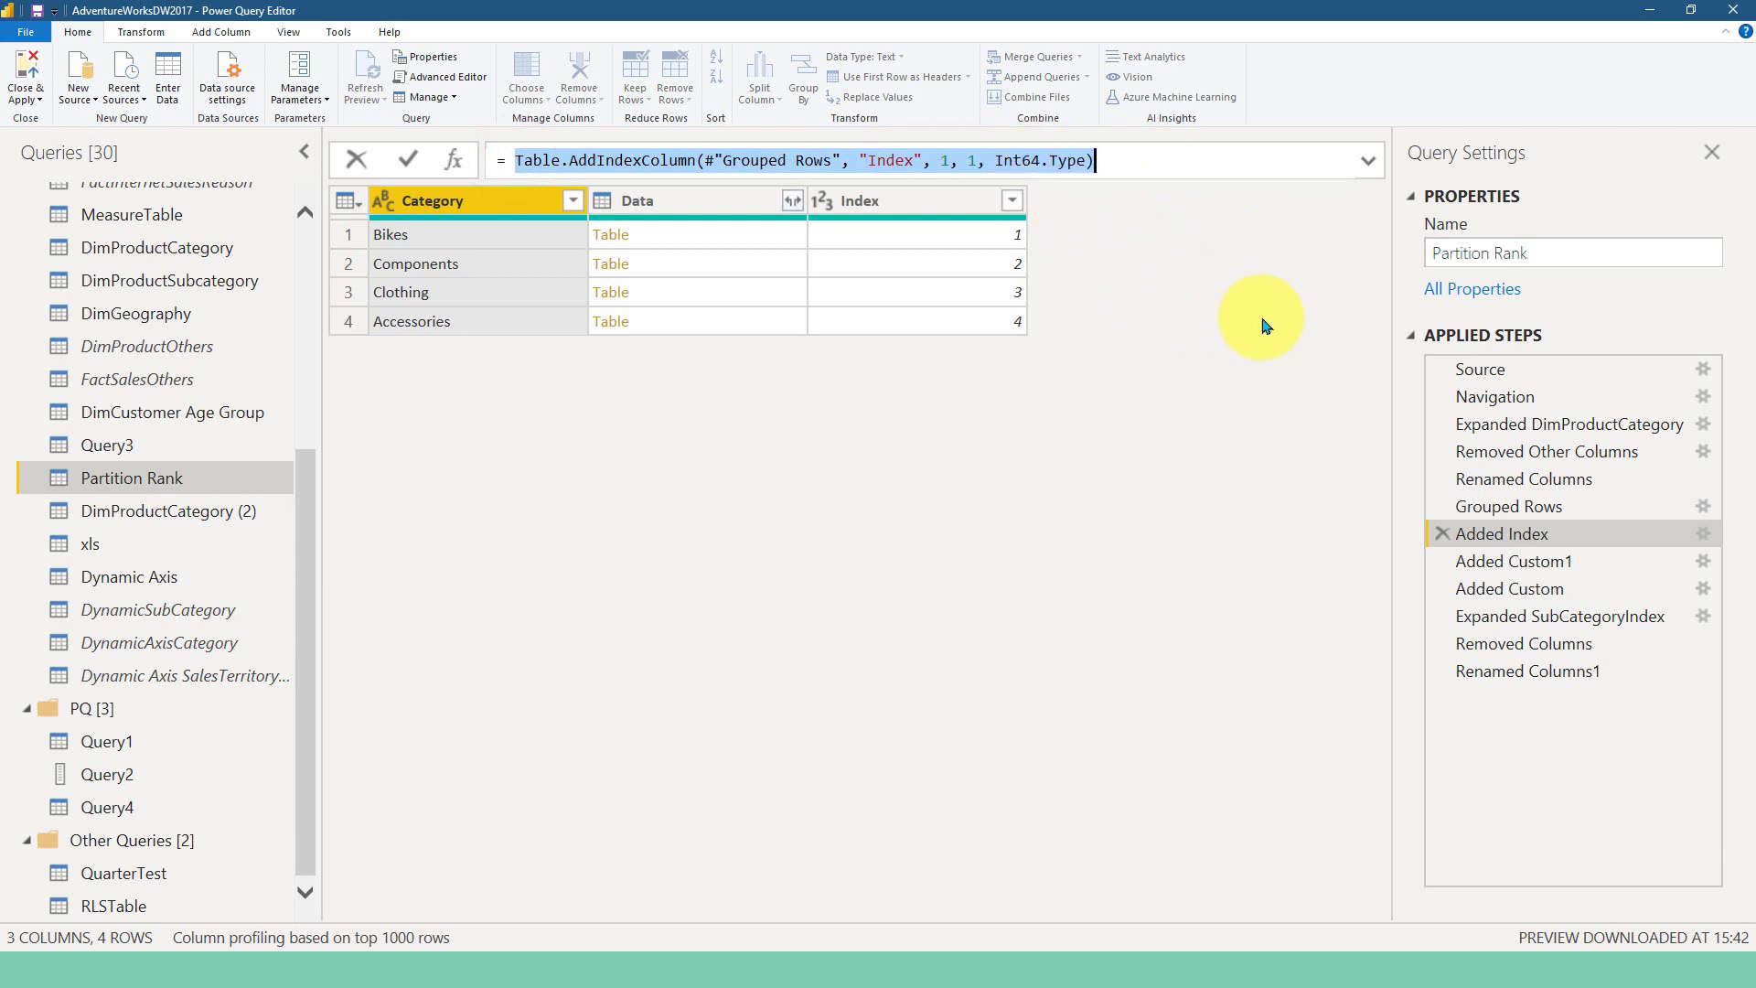
# Step: In Added Custom1, replace "" with the pasted formula and delete the #"Grouped Rows" reference
pyautogui.click(1535, 568)
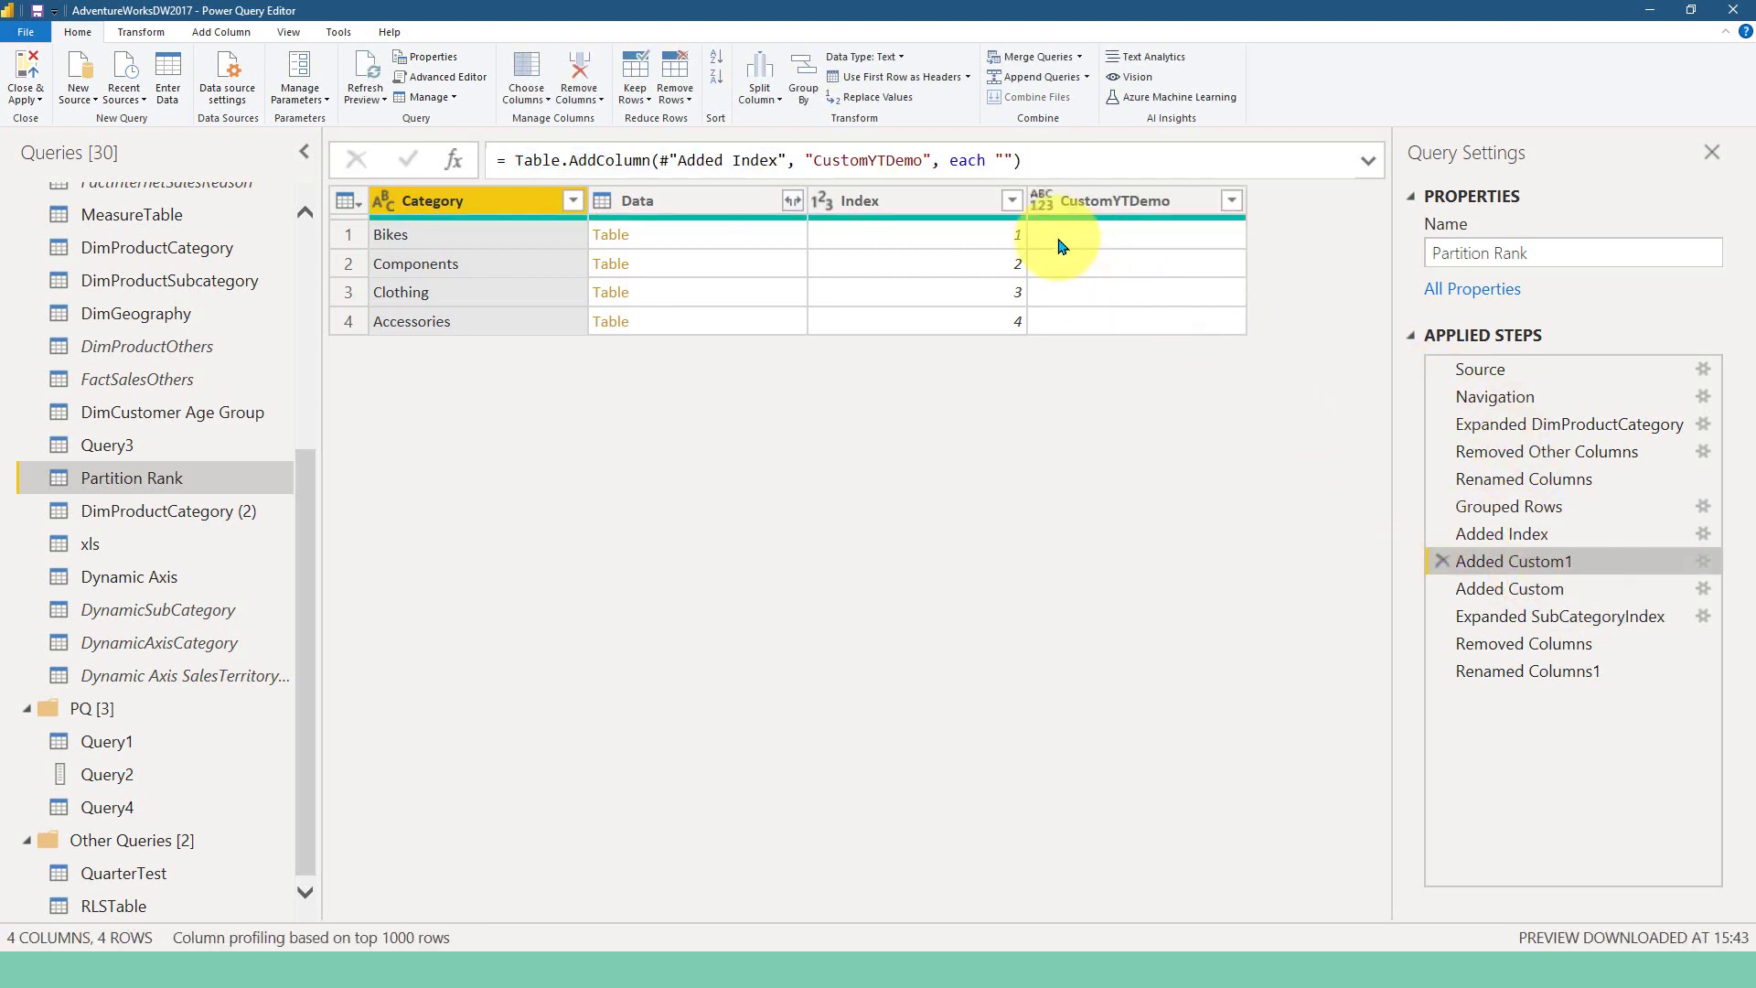
pyautogui.doubleClick(1003, 160)
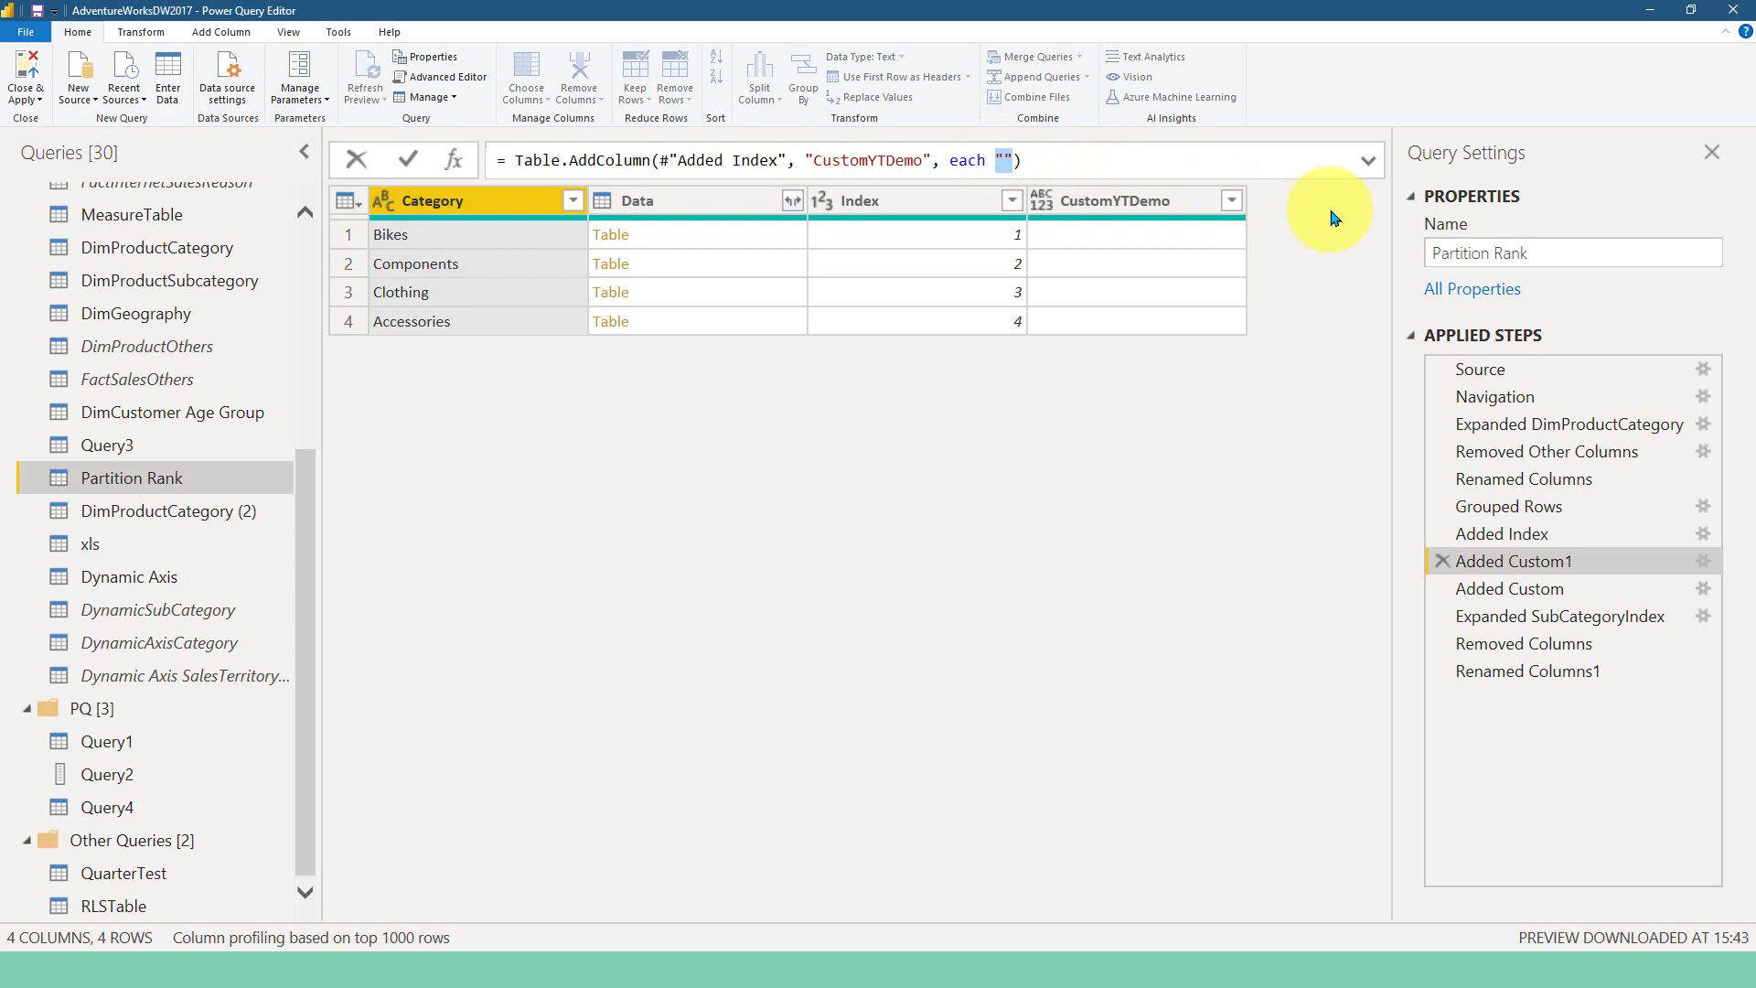
pyautogui.hotkey('ctrl', 'v')
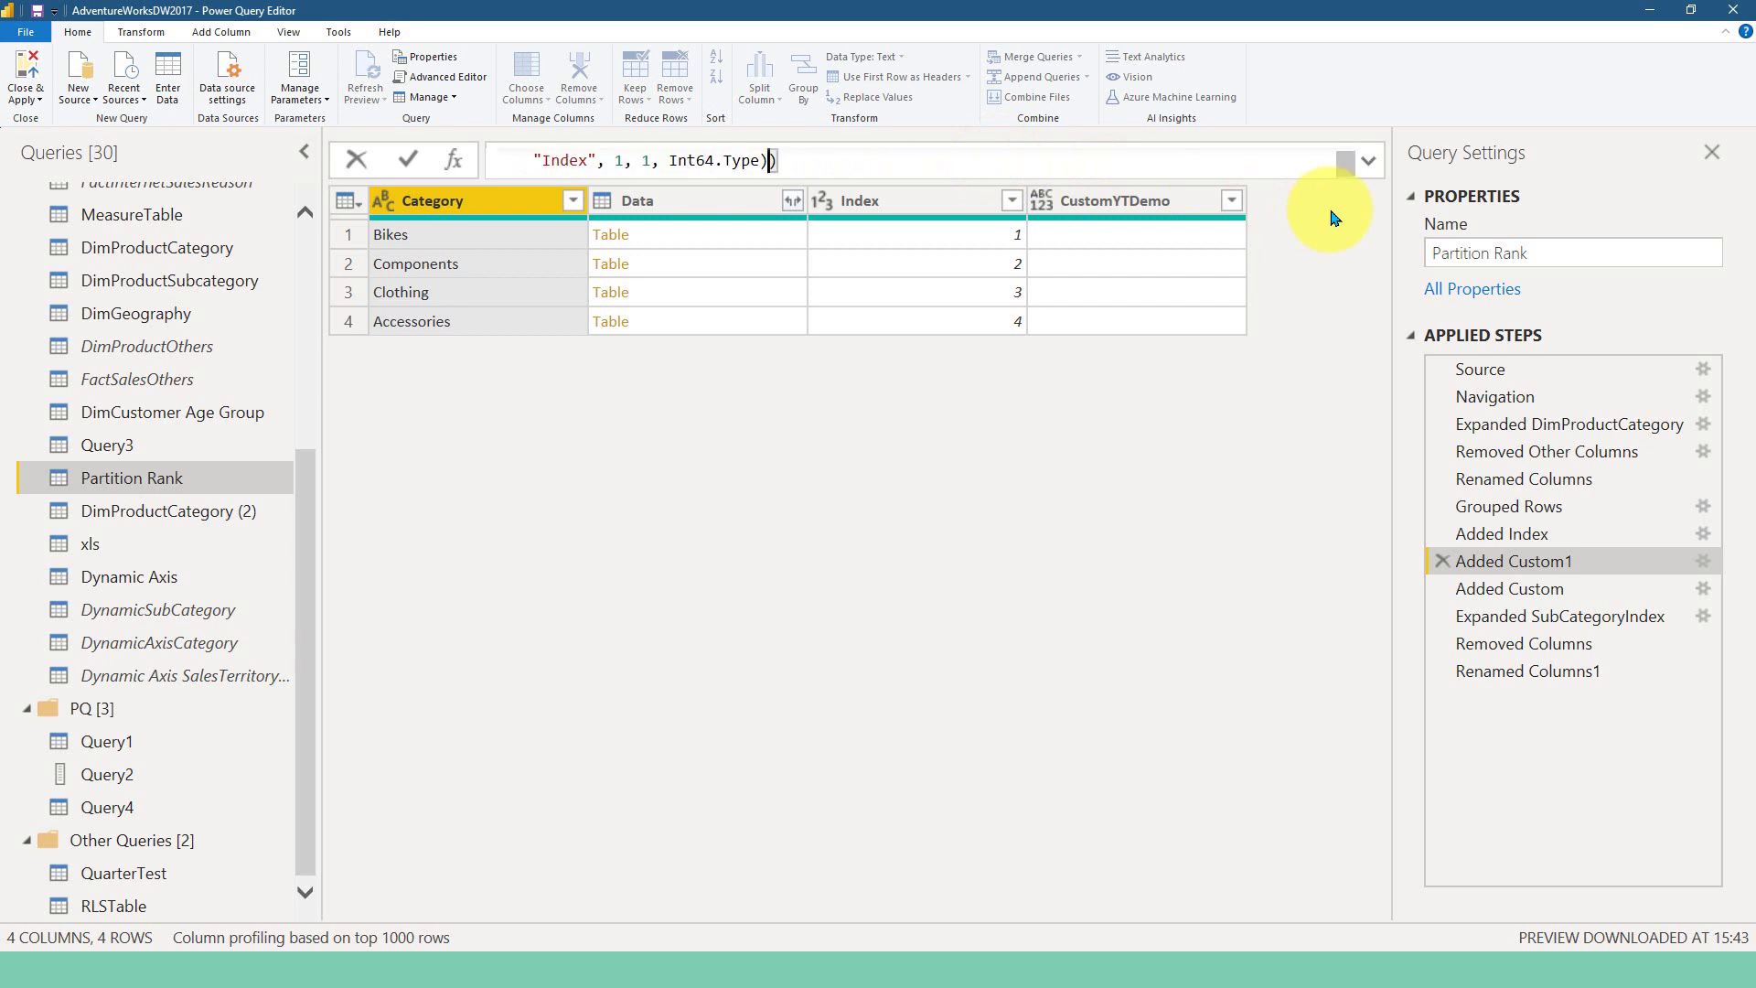
pyautogui.click(1367, 165)
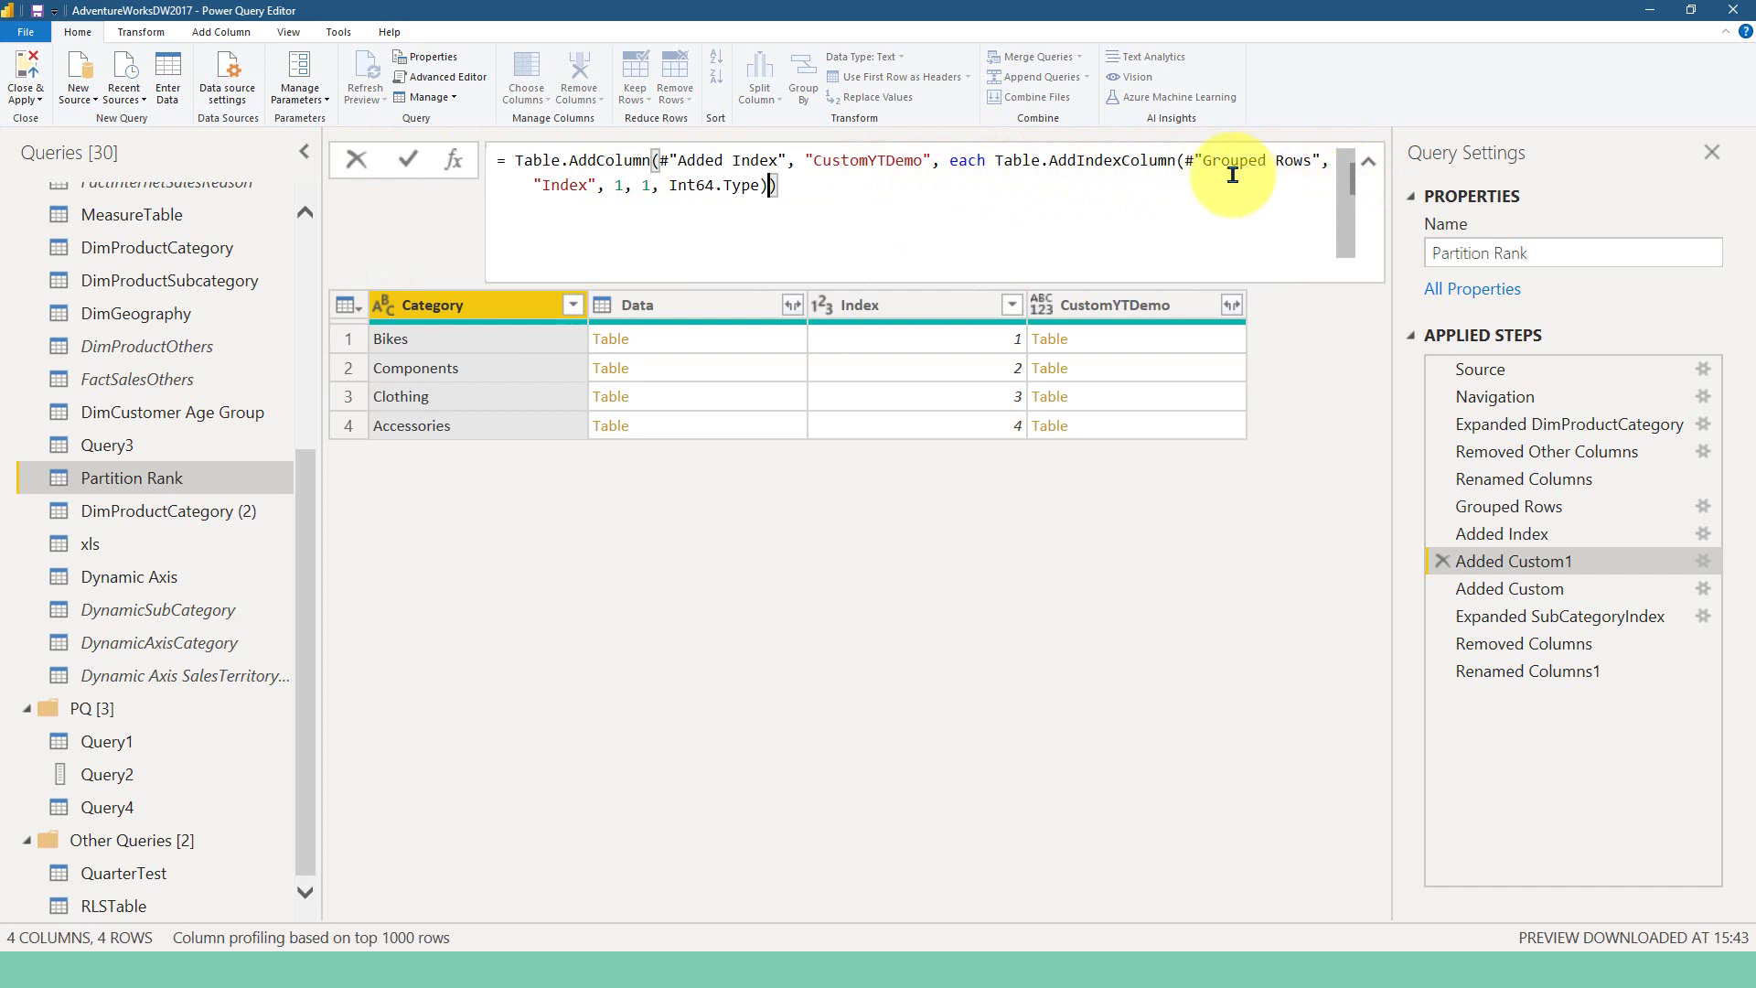
pyautogui.moveTo(1186, 161); pyautogui.dragTo(1319, 160)
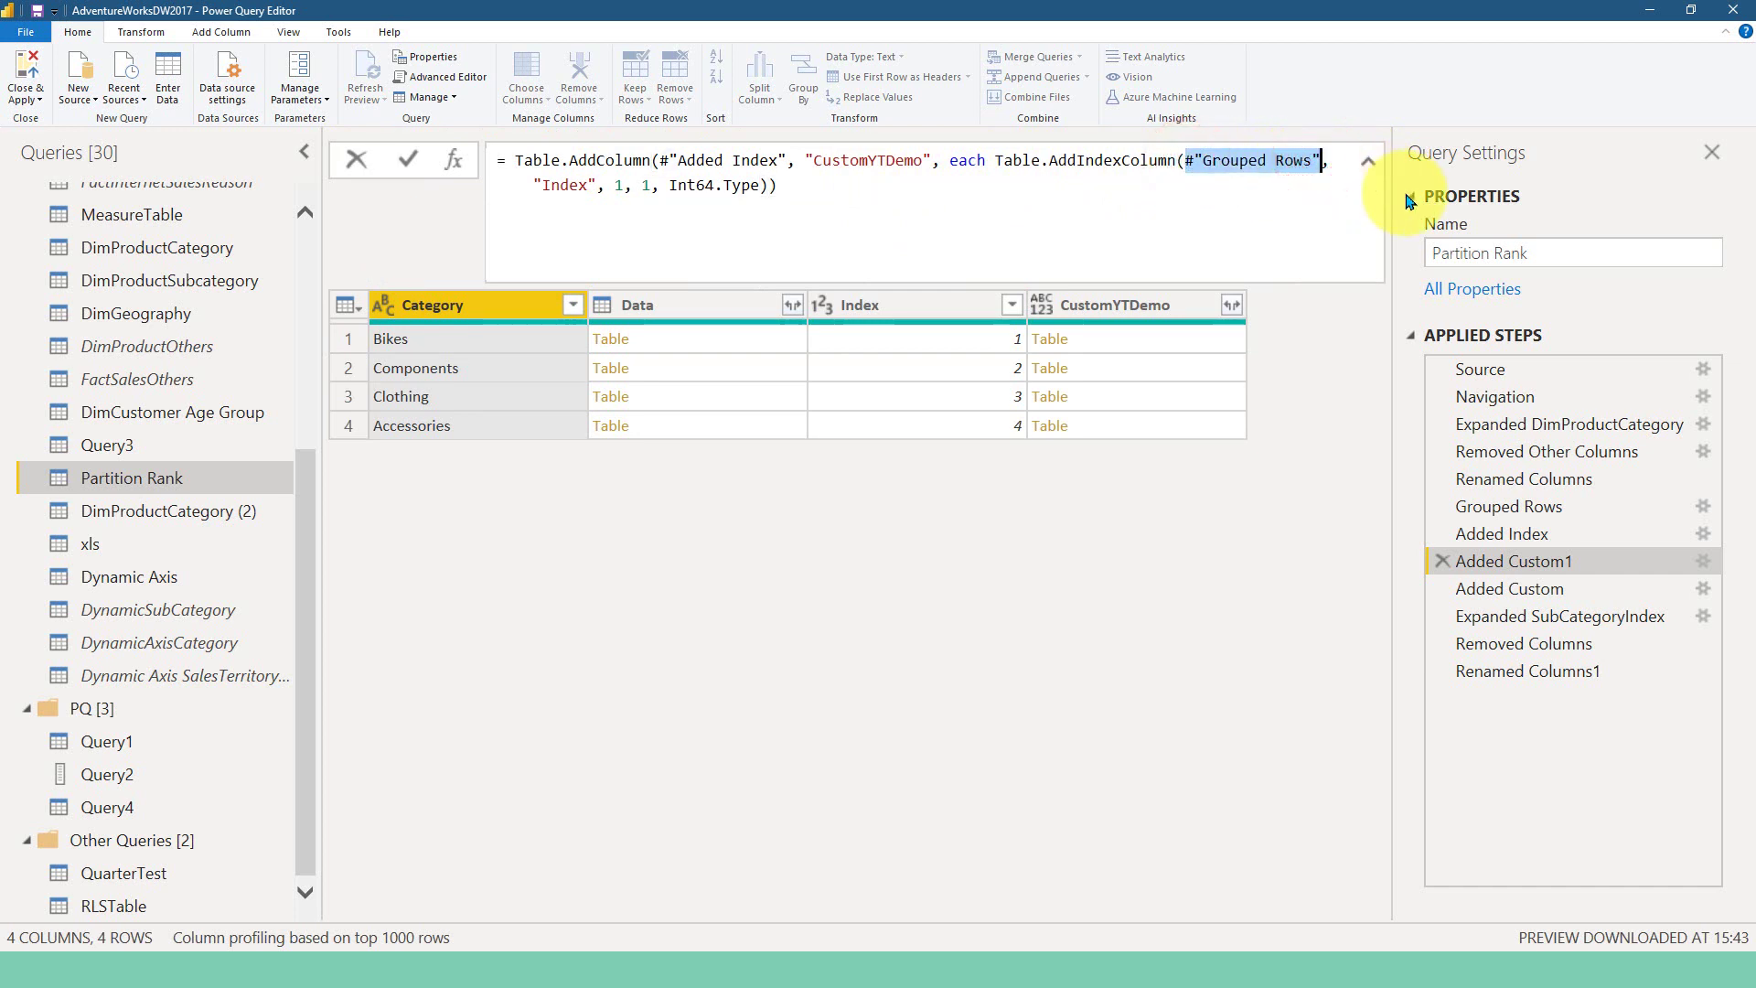
pyautogui.press('BackSpace')
# Step: Fill the empty table argument with [Data] and commit the CustomYTDemo formula
pyautogui.write('(')
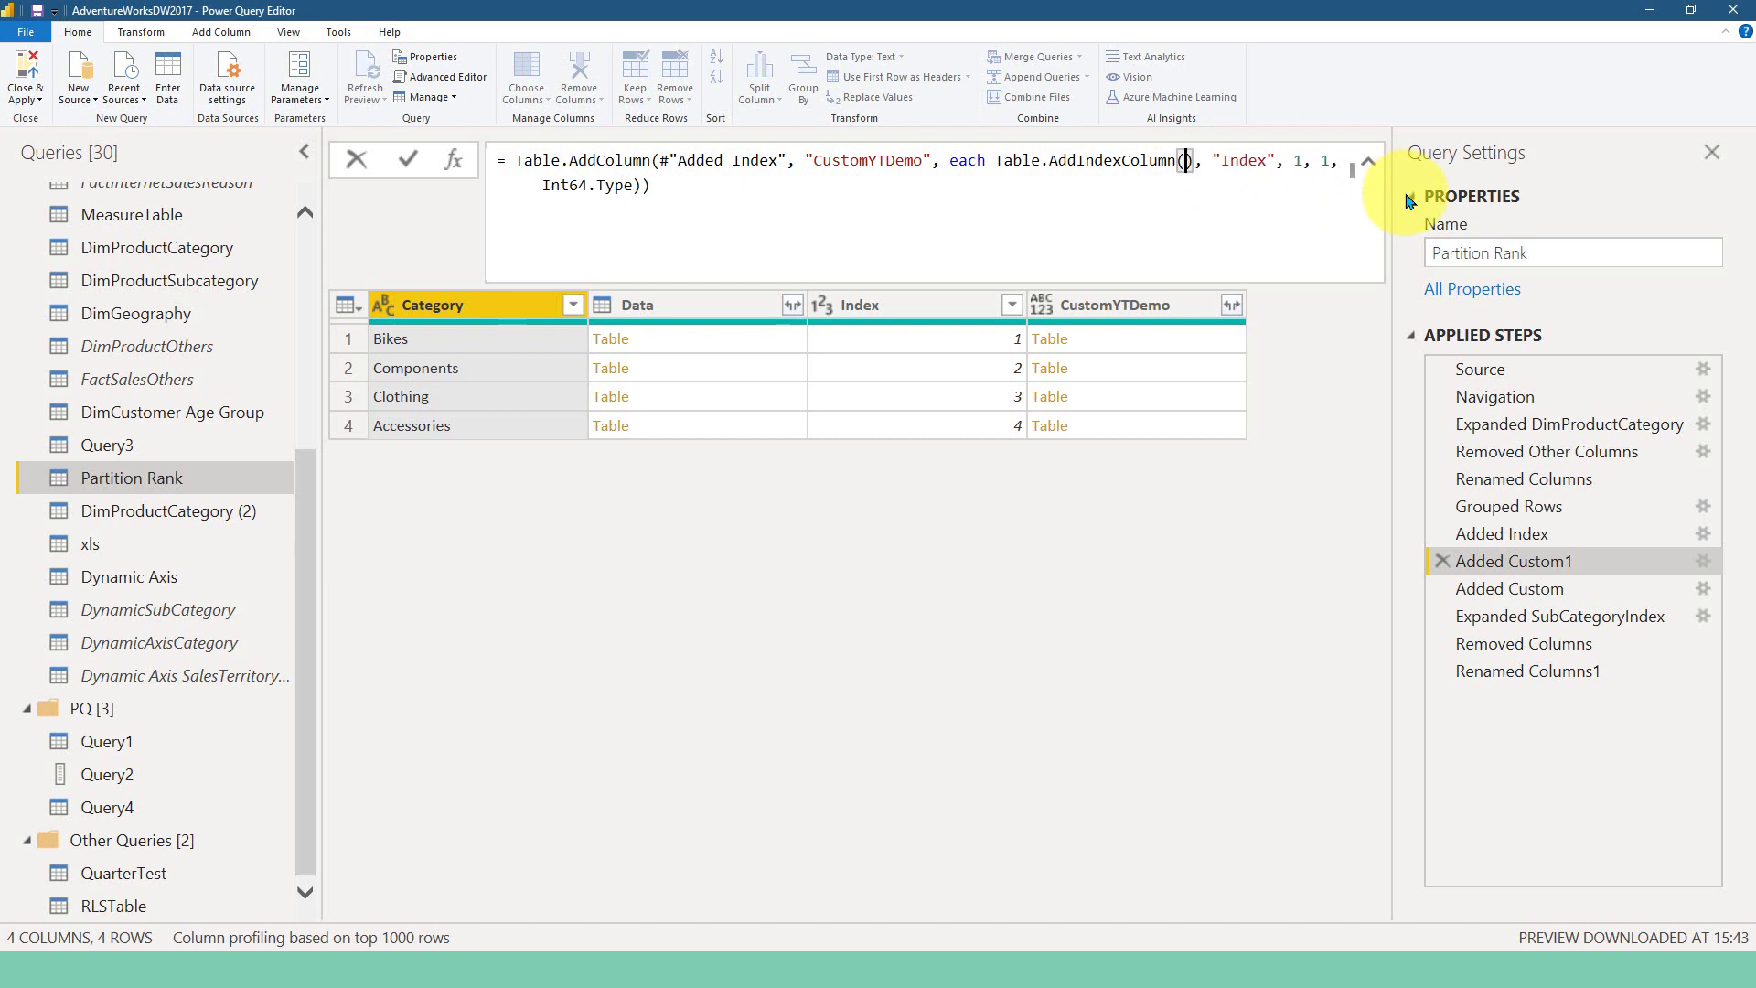
pyautogui.press('Delete')
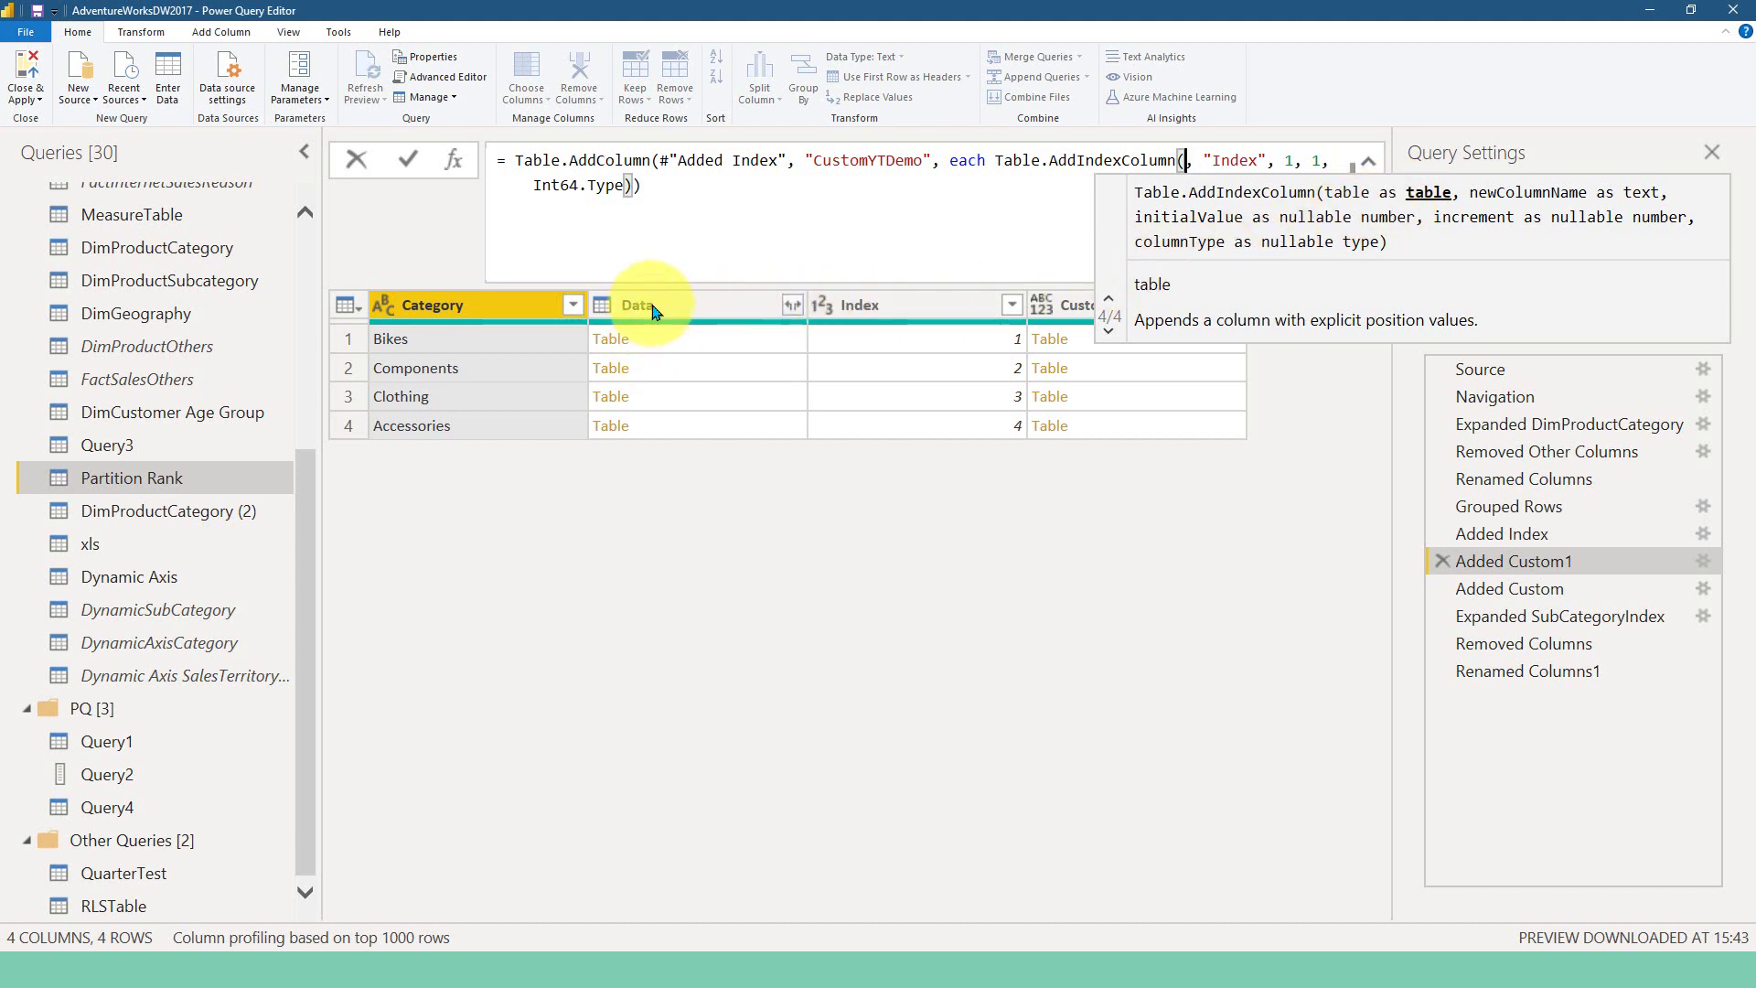
pyautogui.write('[date')
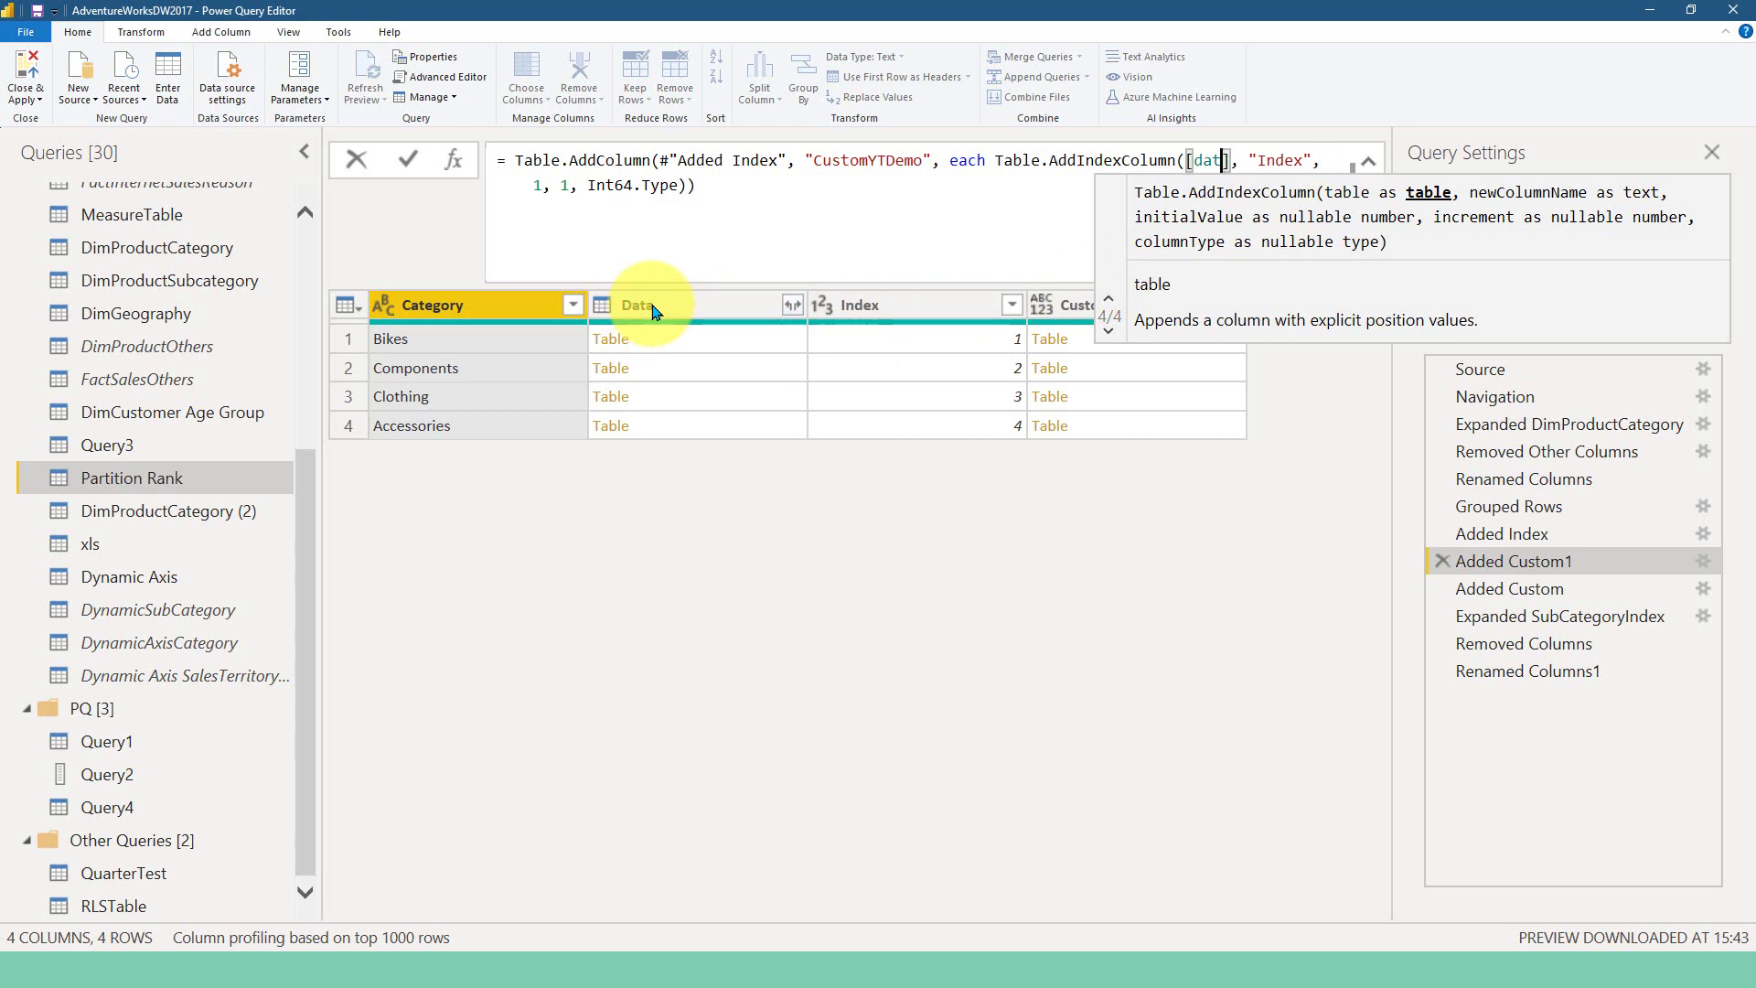
pyautogui.press('BackSpace')
pyautogui.press('BackSpace')
pyautogui.write('a')
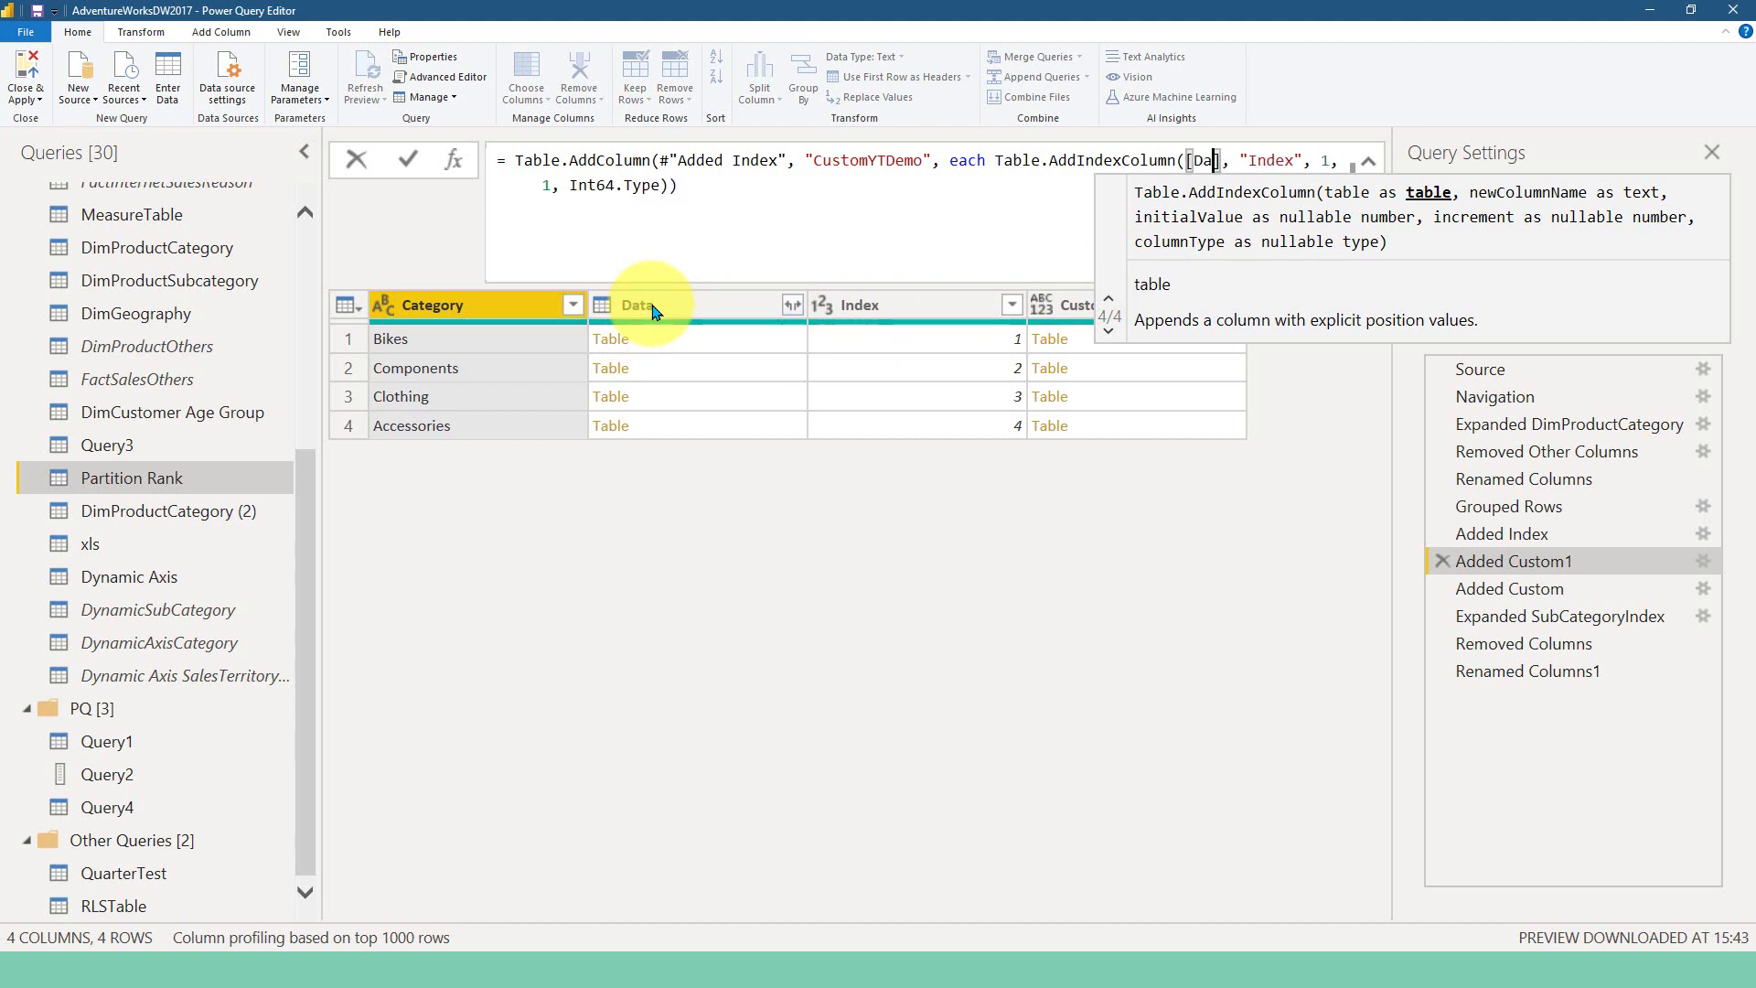
pyautogui.write('ta')
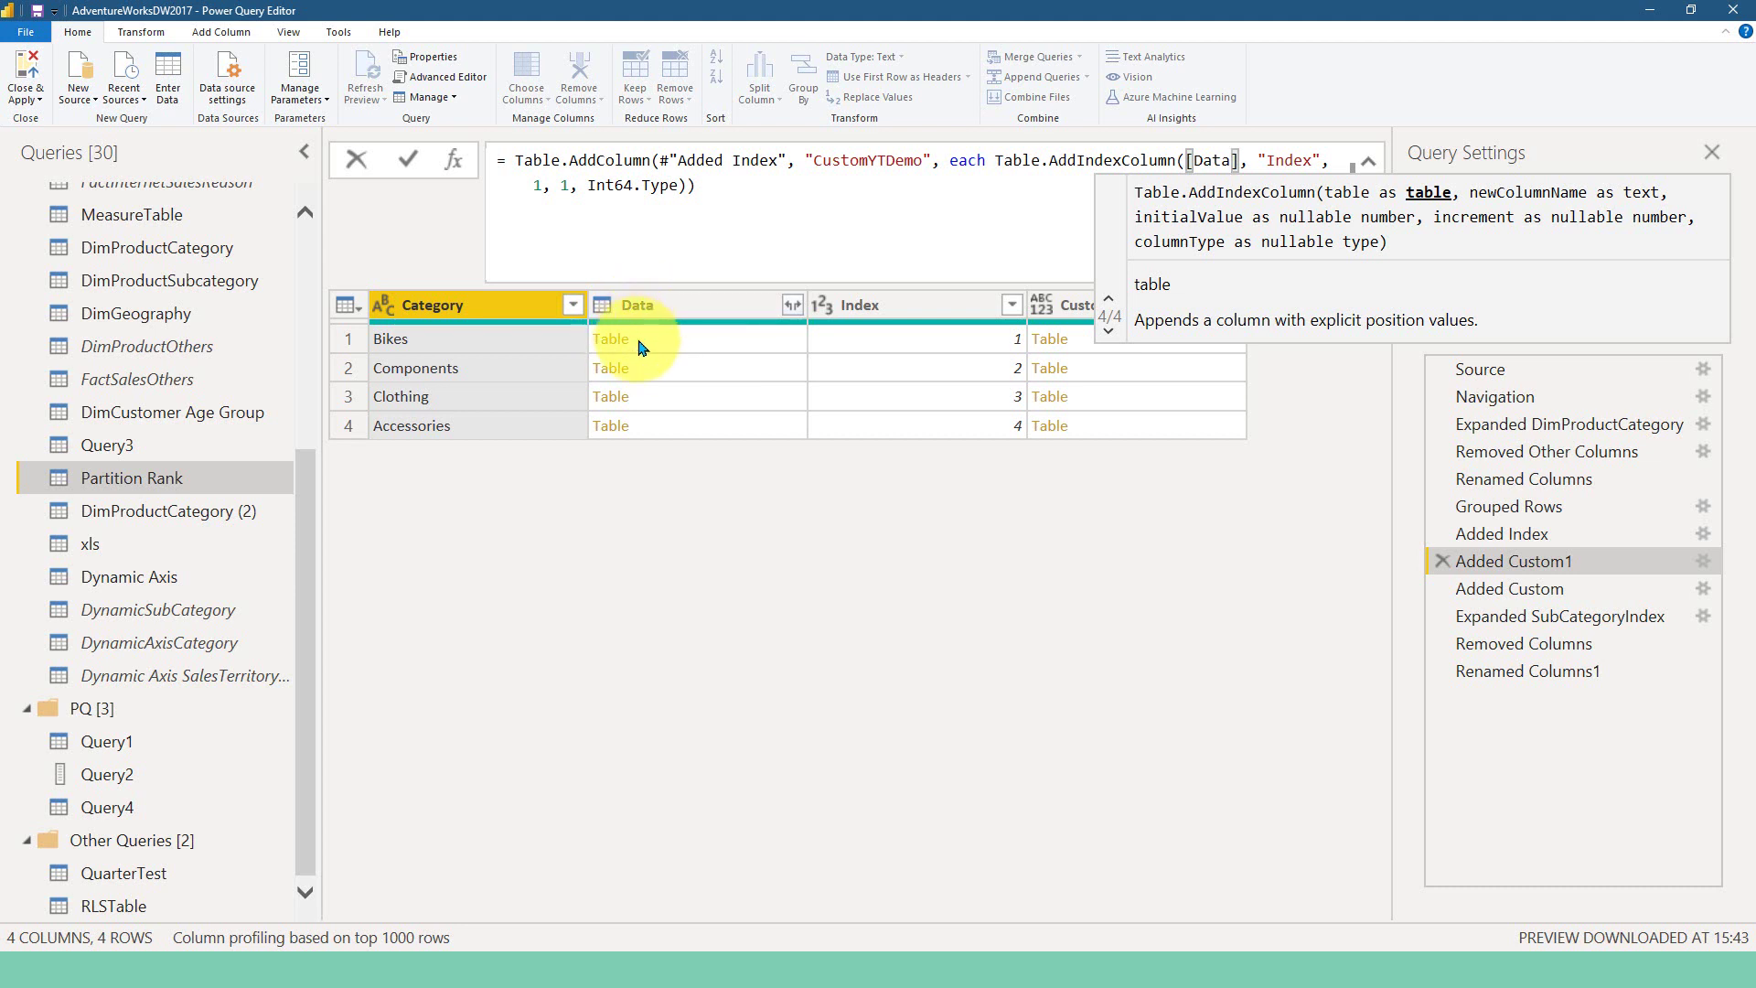
pyautogui.click(780, 190)
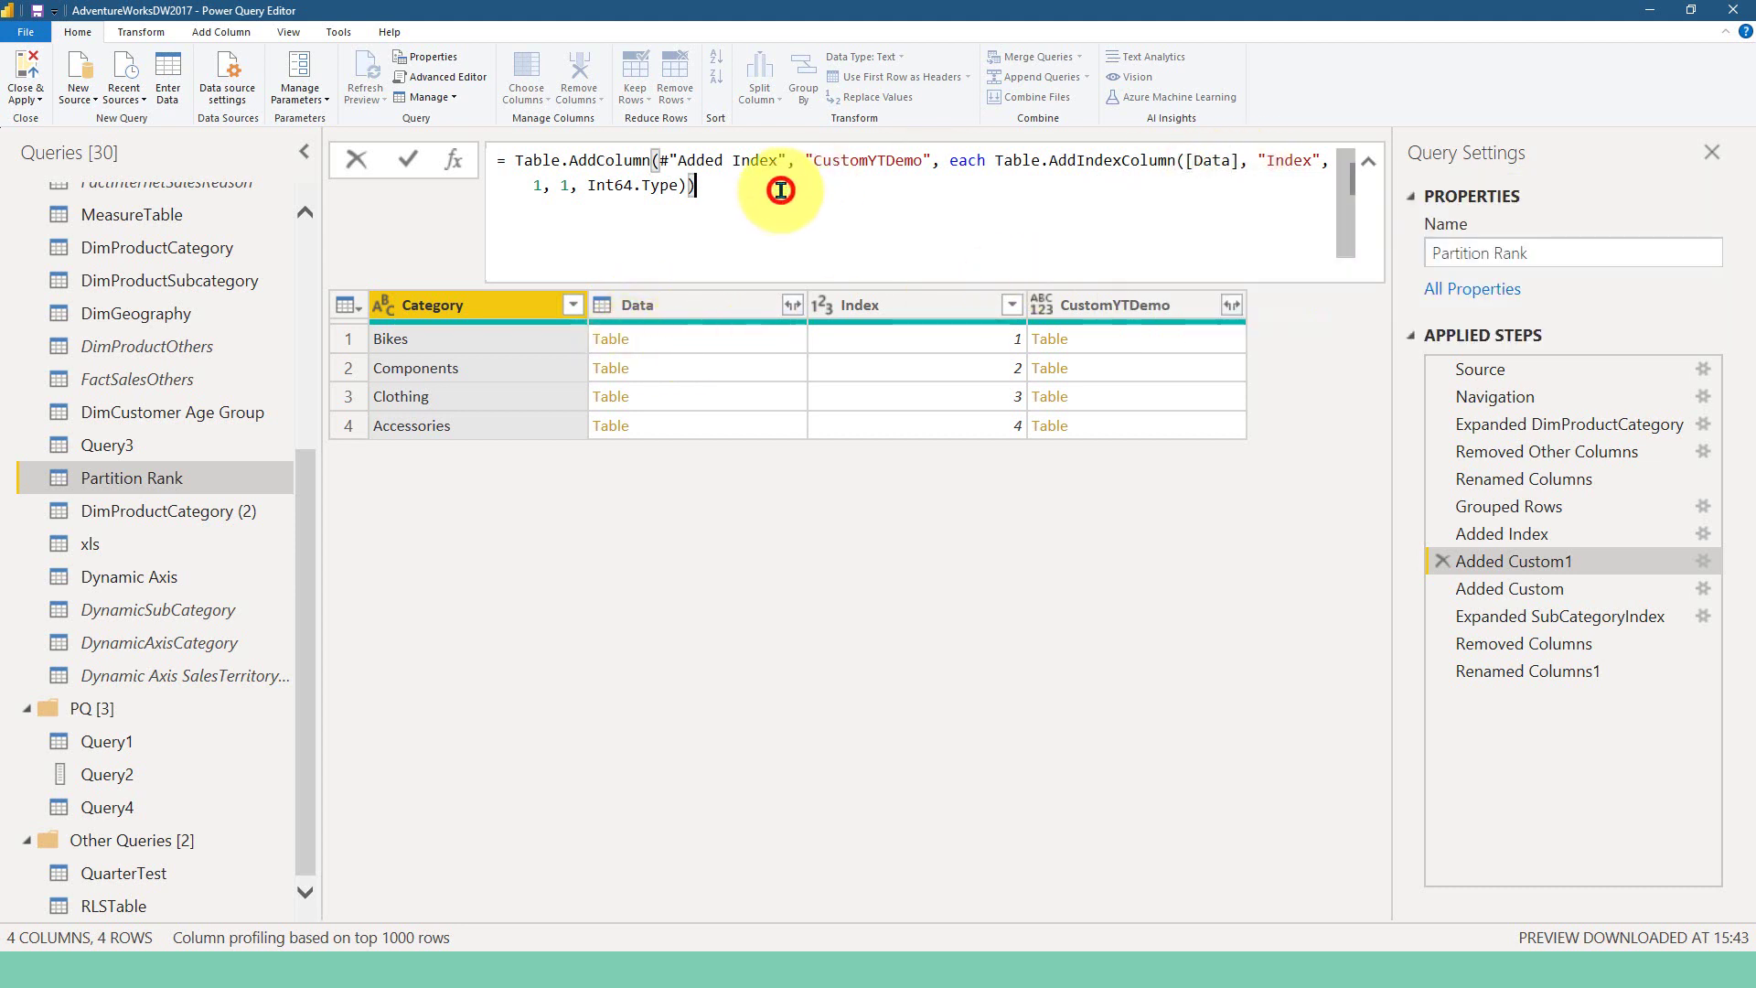
pyautogui.click(408, 162)
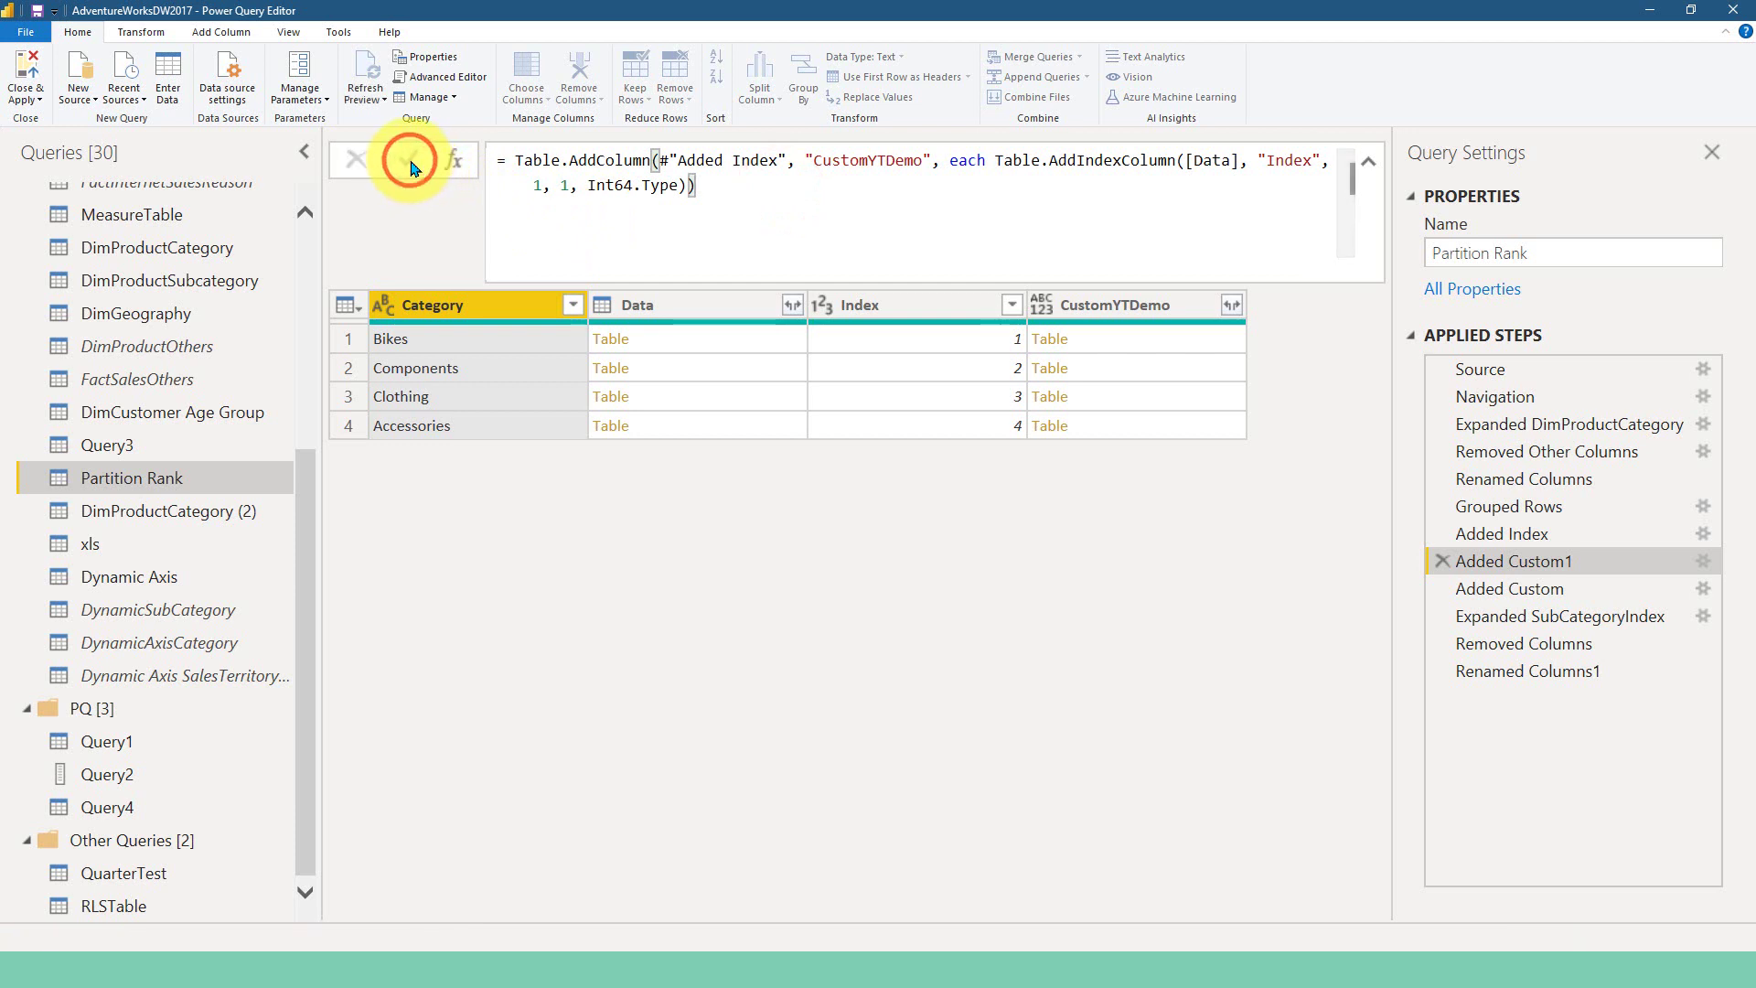
# Step: Preview the Bikes and Components nested tables numbered 1, 2, 3, then show Added Index
pyautogui.click(1164, 346)
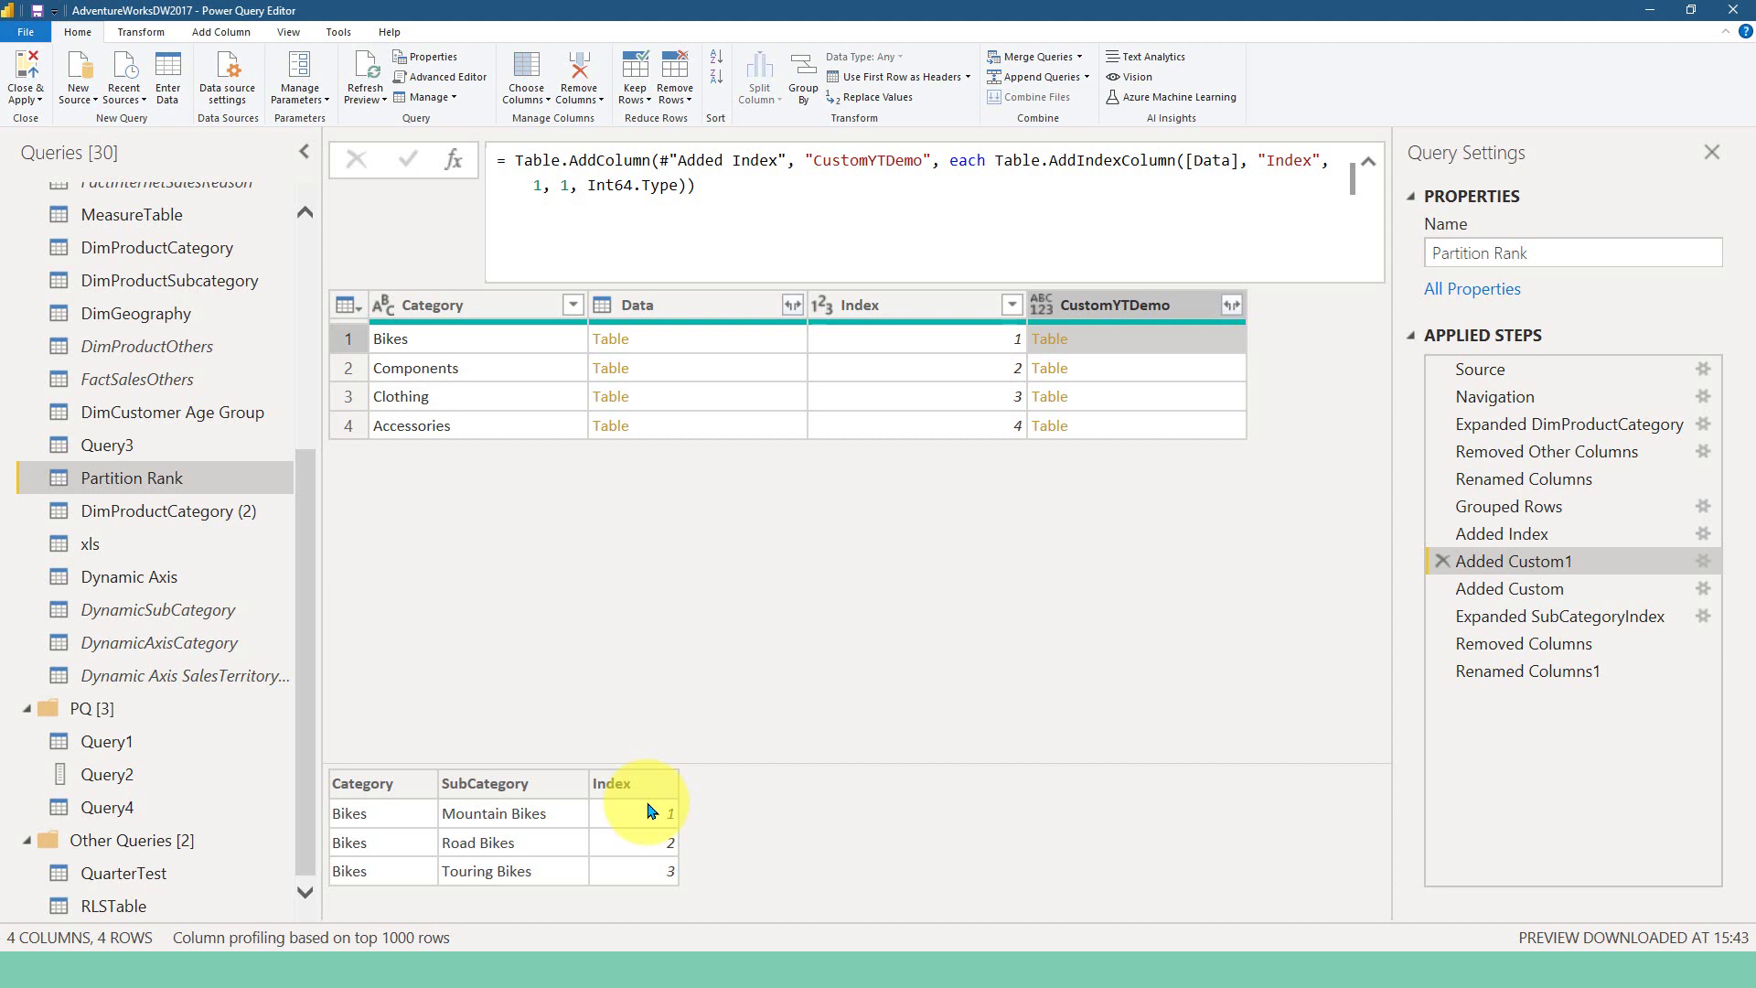
pyautogui.click(1115, 367)
pyautogui.click(1211, 161)
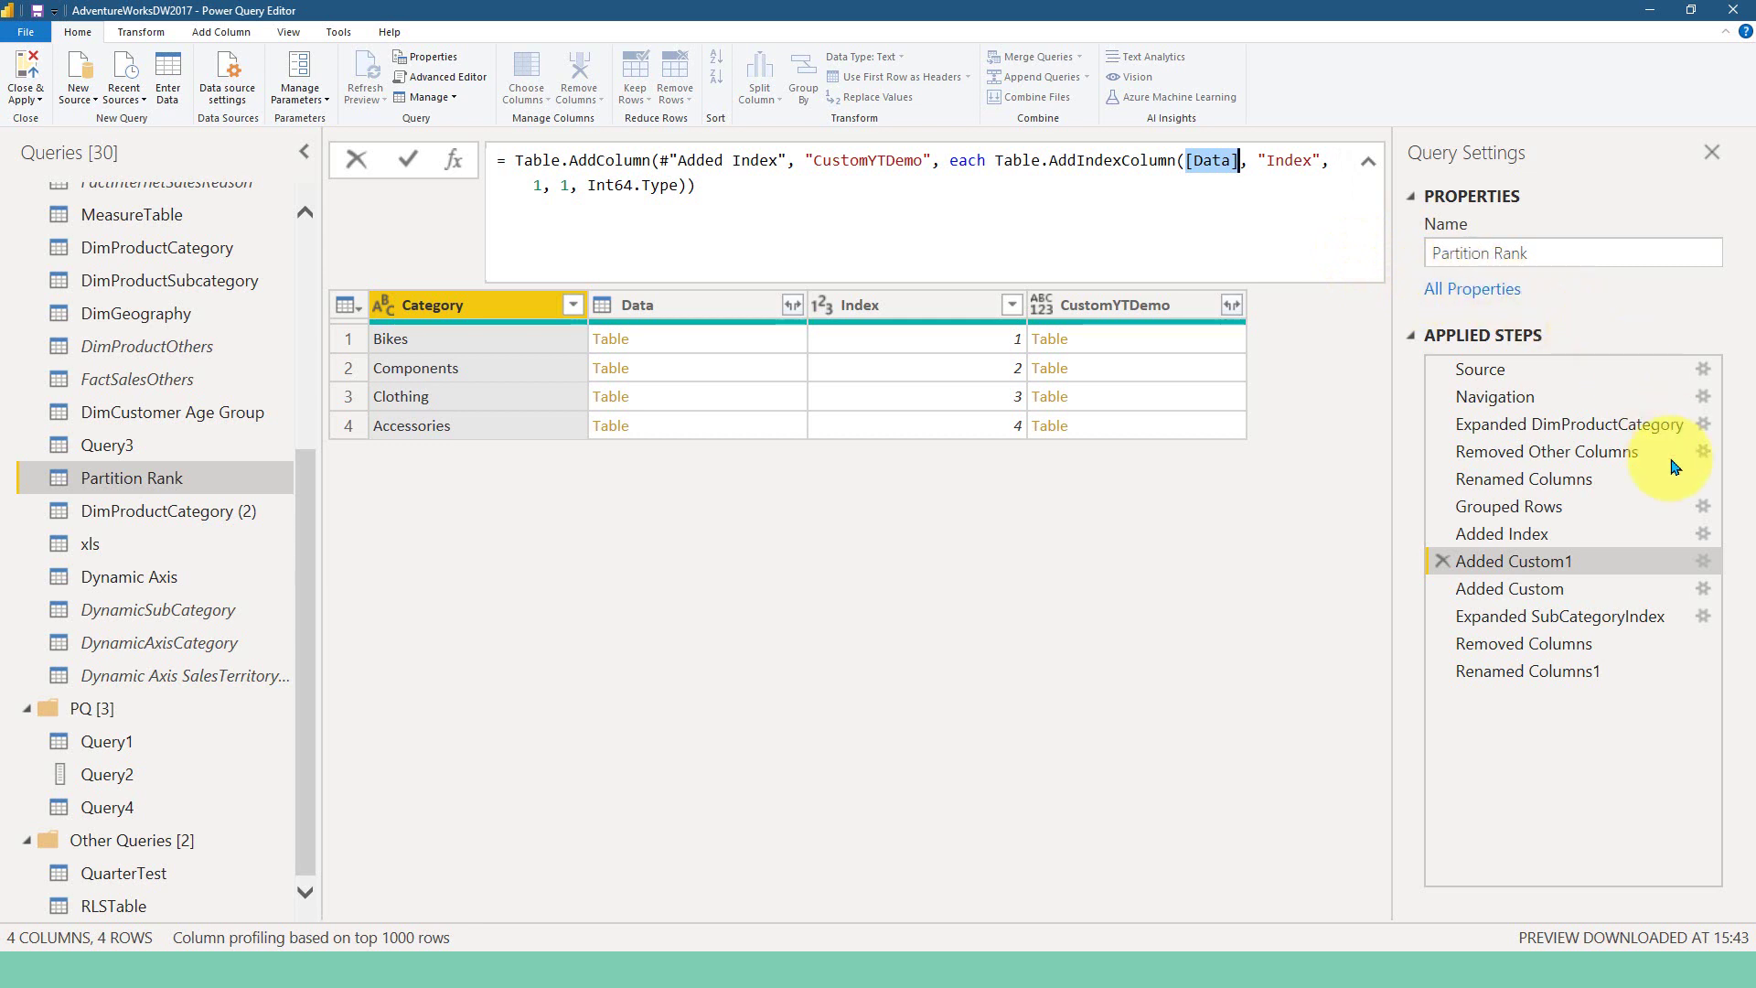
pyautogui.click(1560, 535)
pyautogui.click(1560, 535)
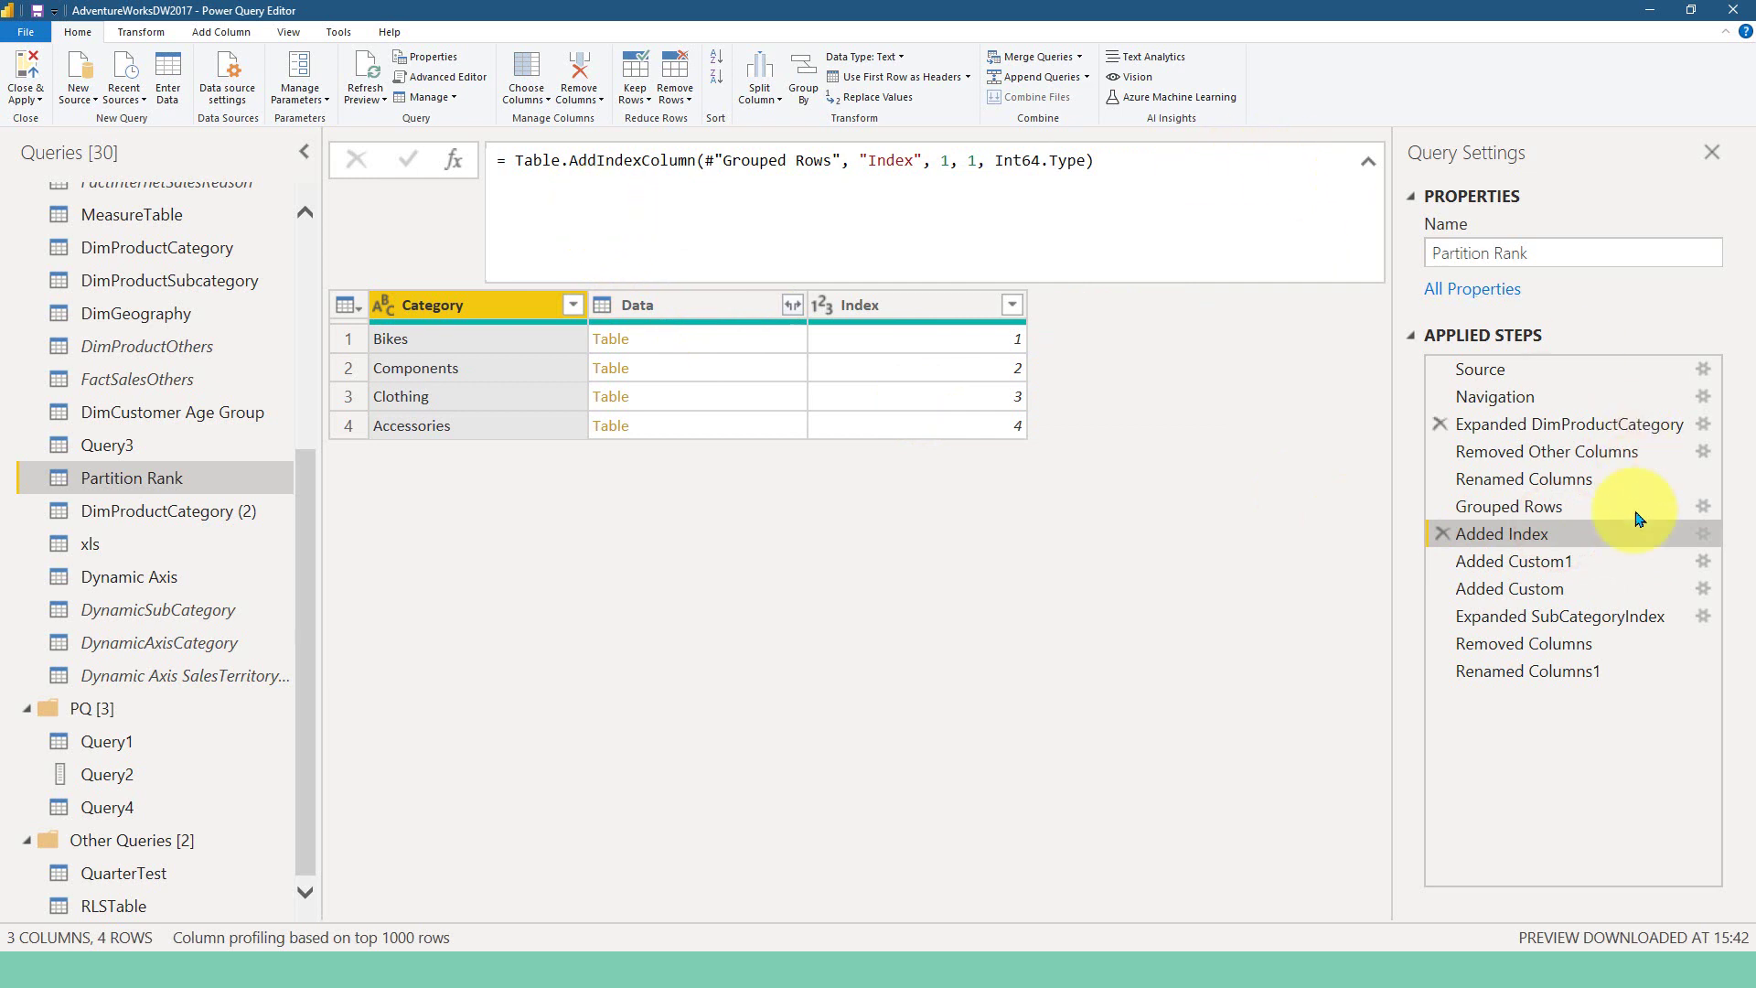
# Step: Reset the Added Custom1 CustomYTDemo formula back to ""
pyautogui.click(1564, 558)
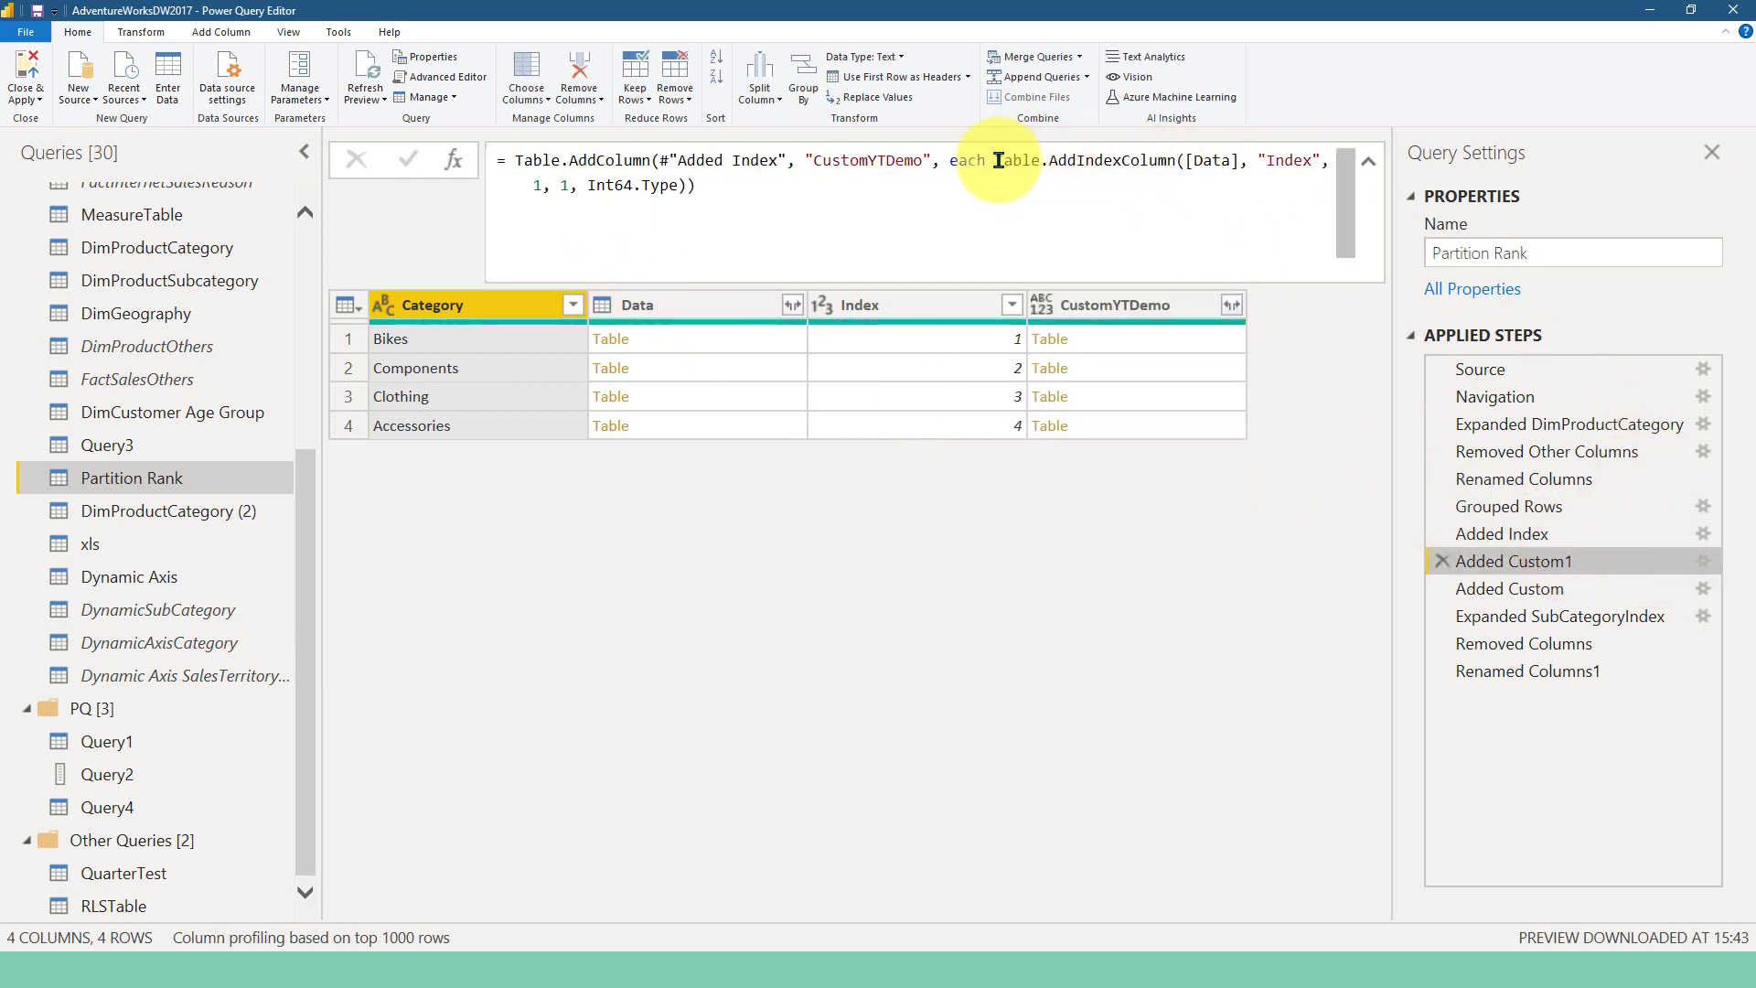
pyautogui.moveTo(998, 160); pyautogui.dragTo(696, 187)
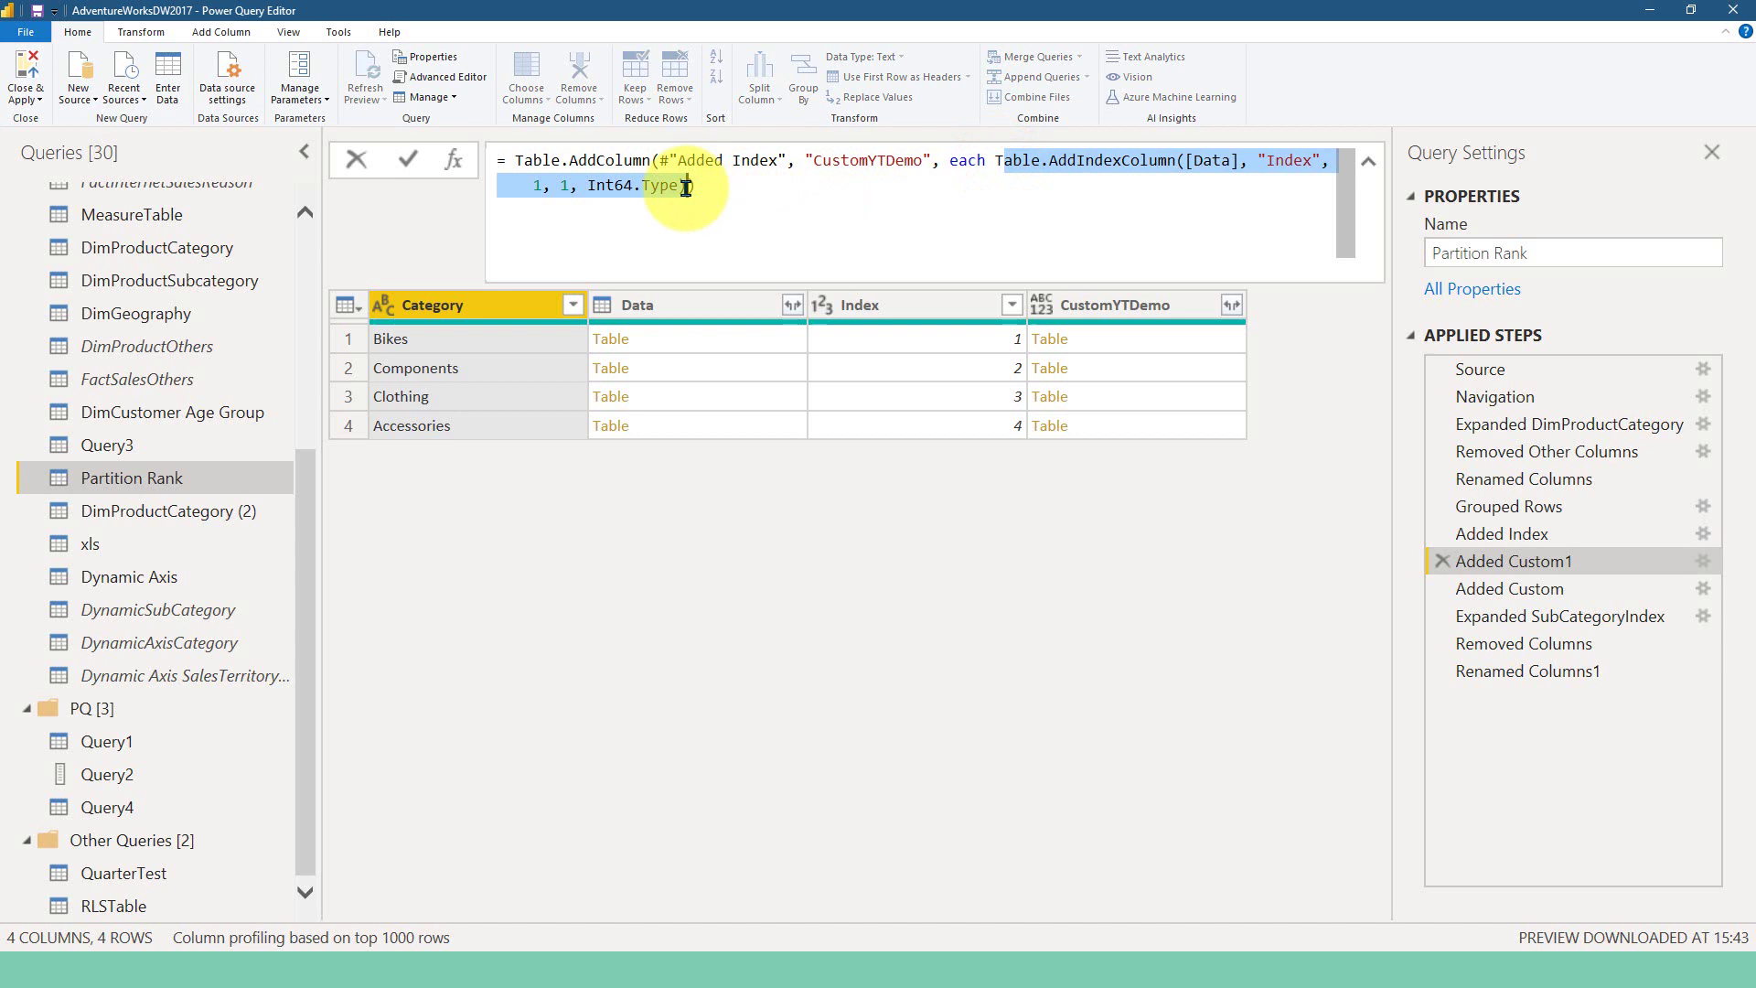
pyautogui.press('BackSpace')
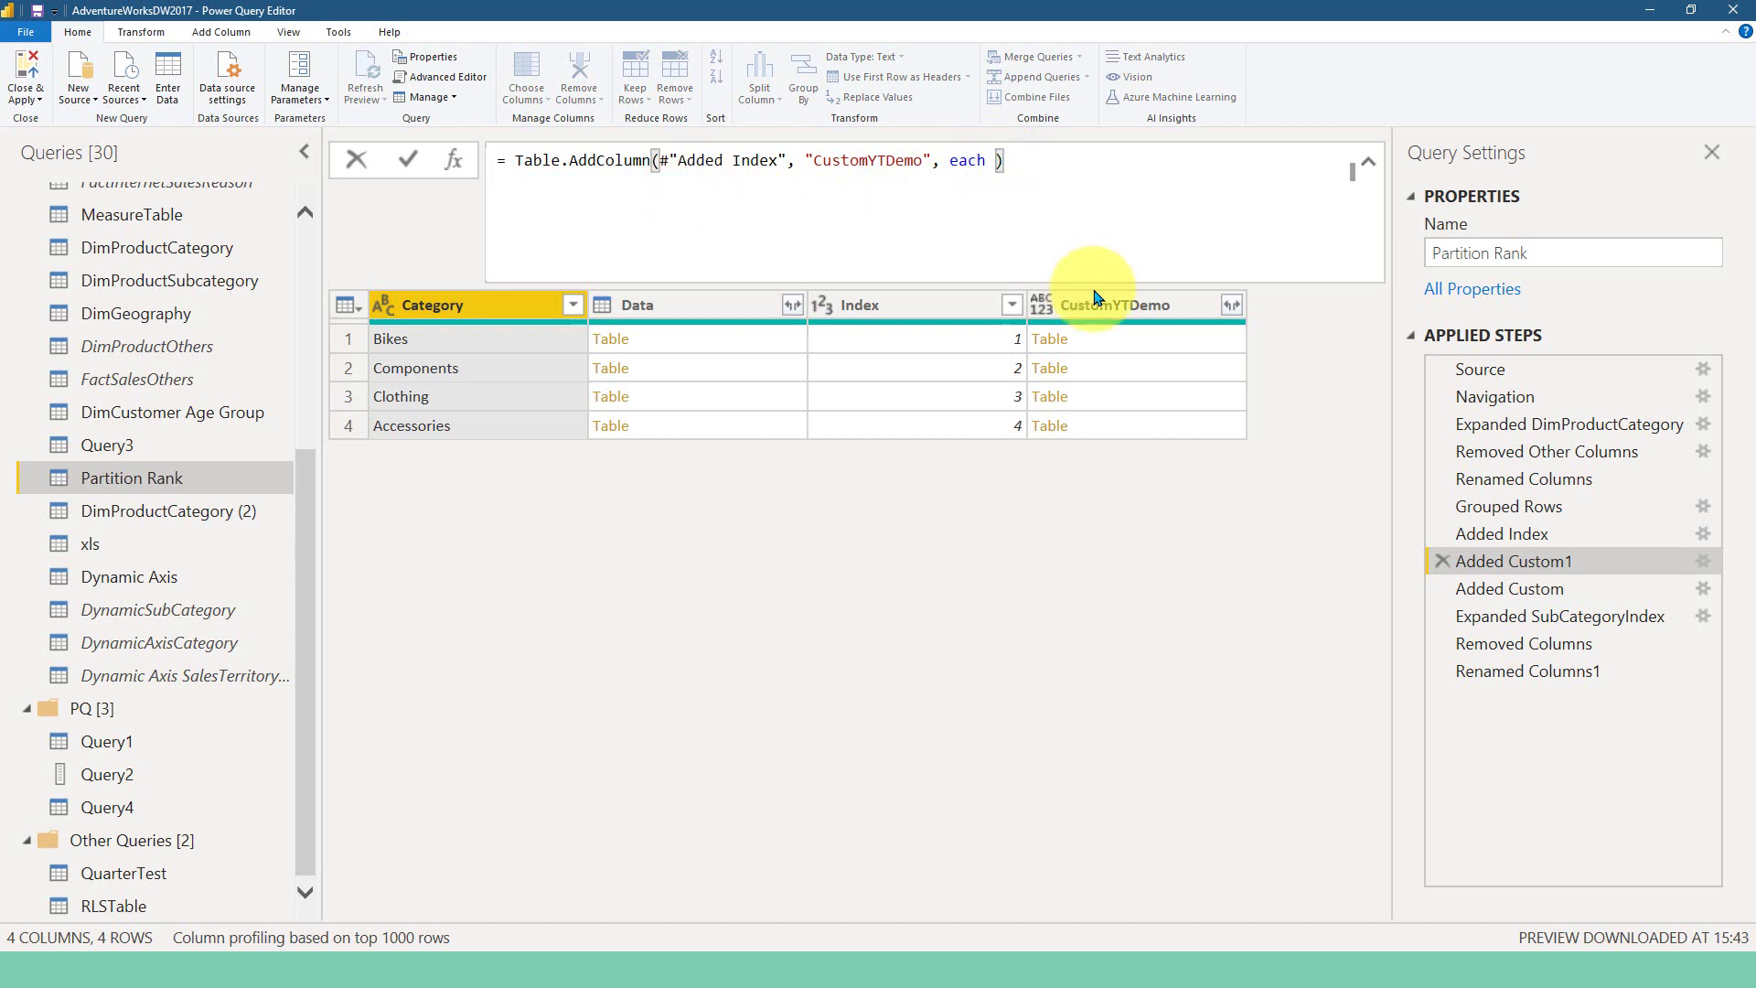
pyautogui.write('""')
pyautogui.press('Return')
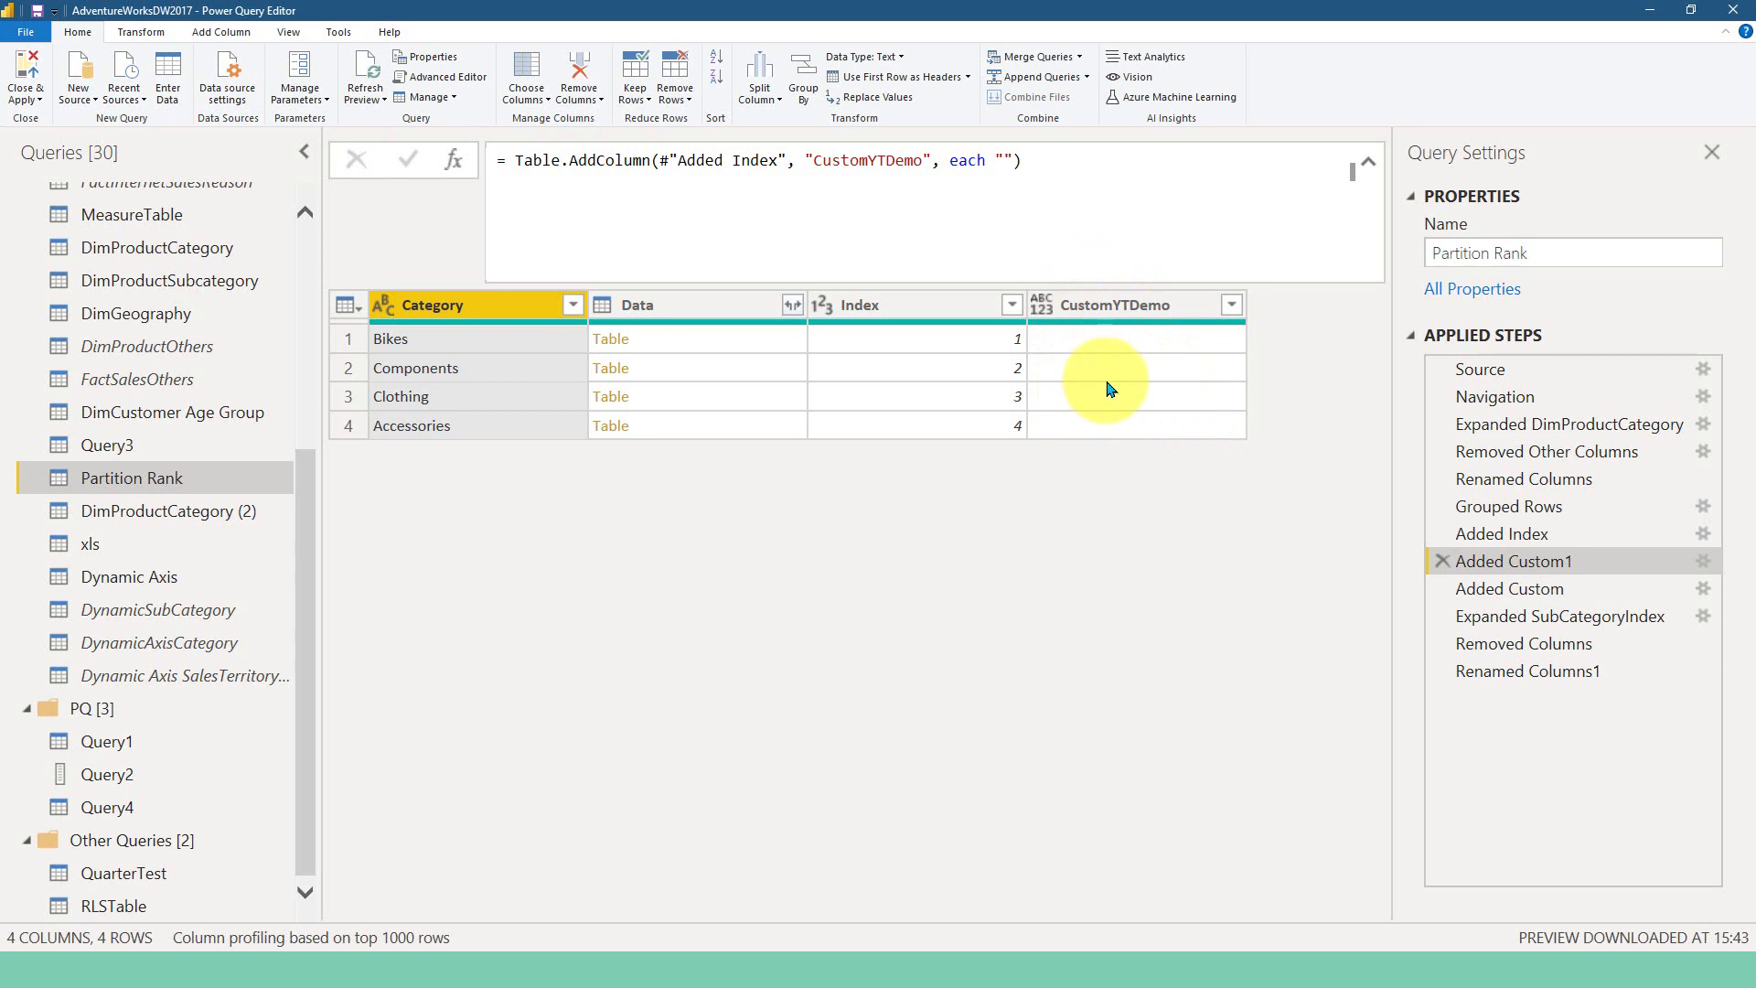
# Step: Copy the Added Index AddIndexColumn formula and paste it over the "" in Added Custom1
pyautogui.click(1542, 538)
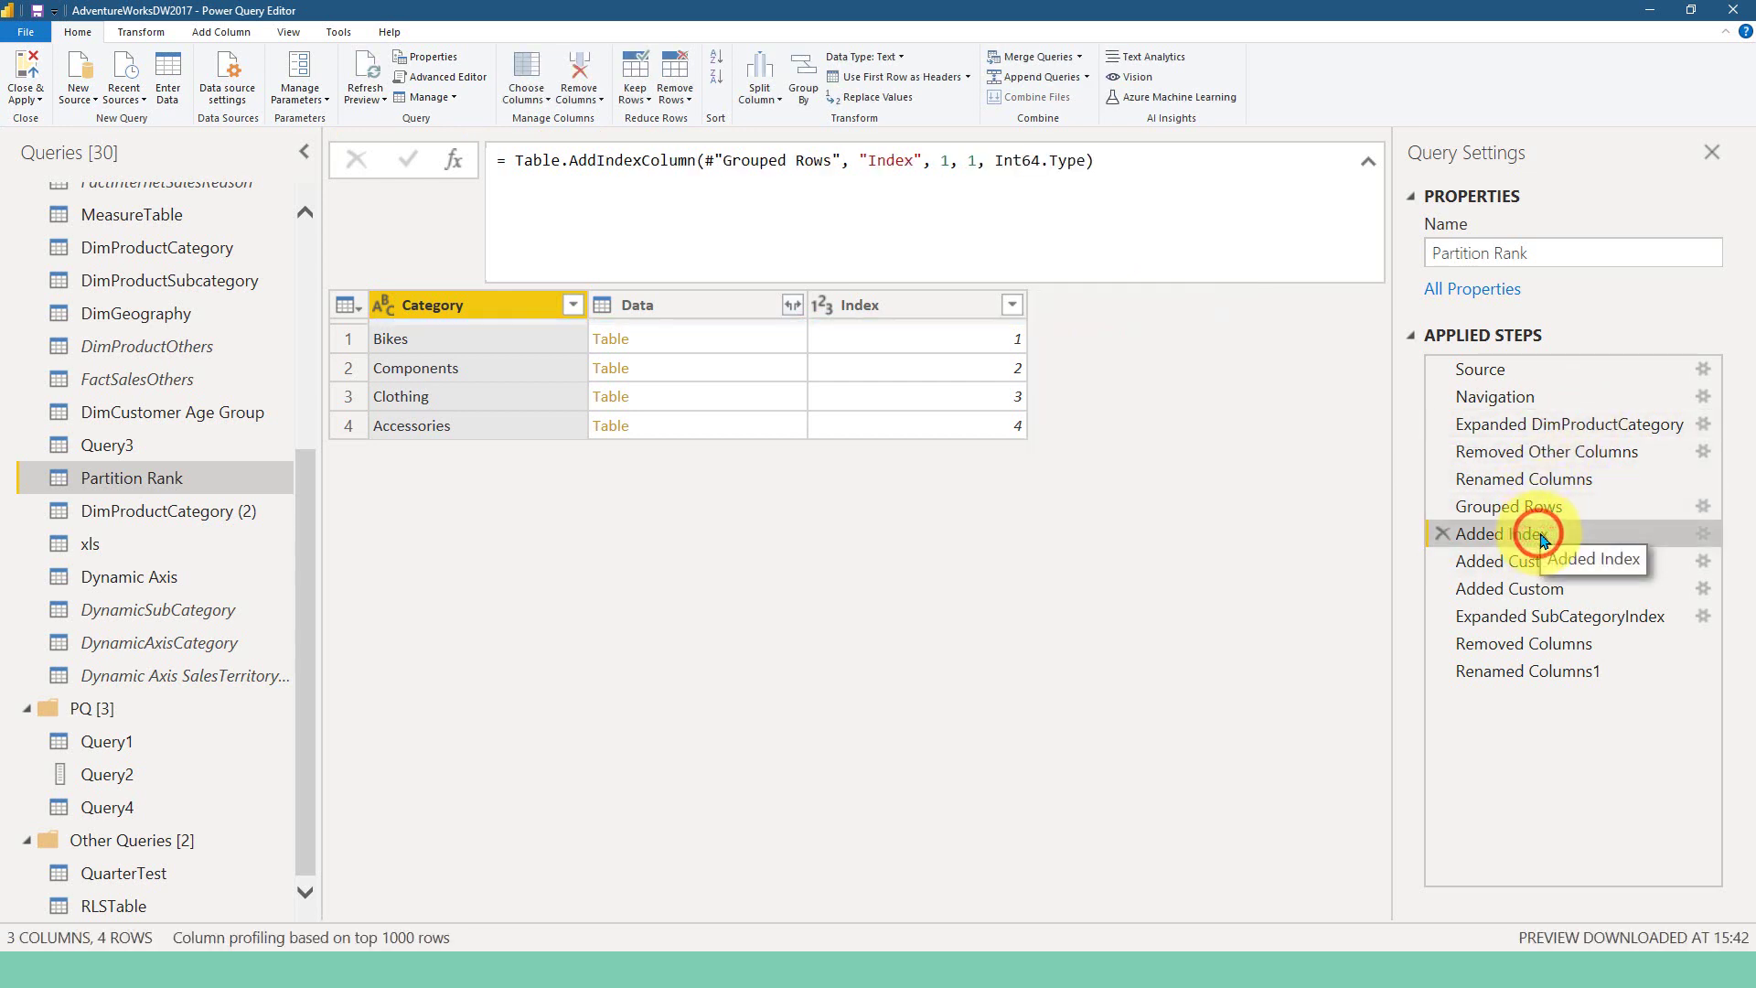
pyautogui.click(515, 160)
pyautogui.moveTo(585, 162); pyautogui.dragTo(1130, 170)
pyautogui.hotkey('ctrl', 'c')
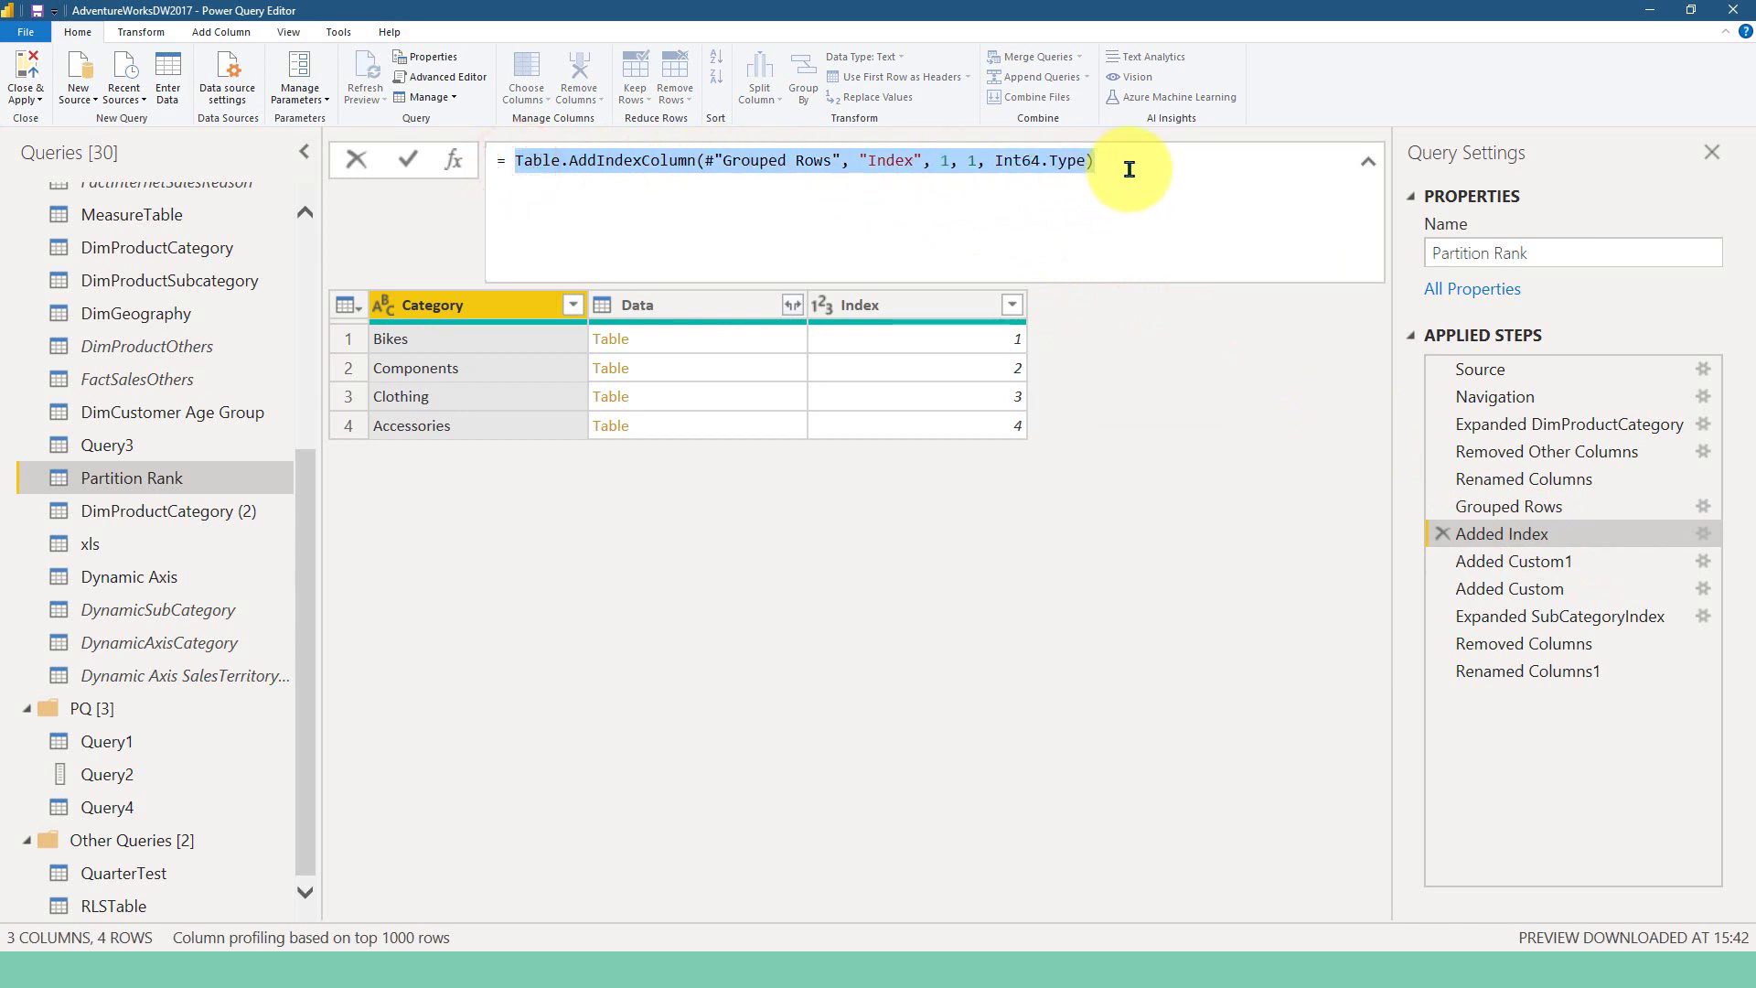
pyautogui.click(1539, 564)
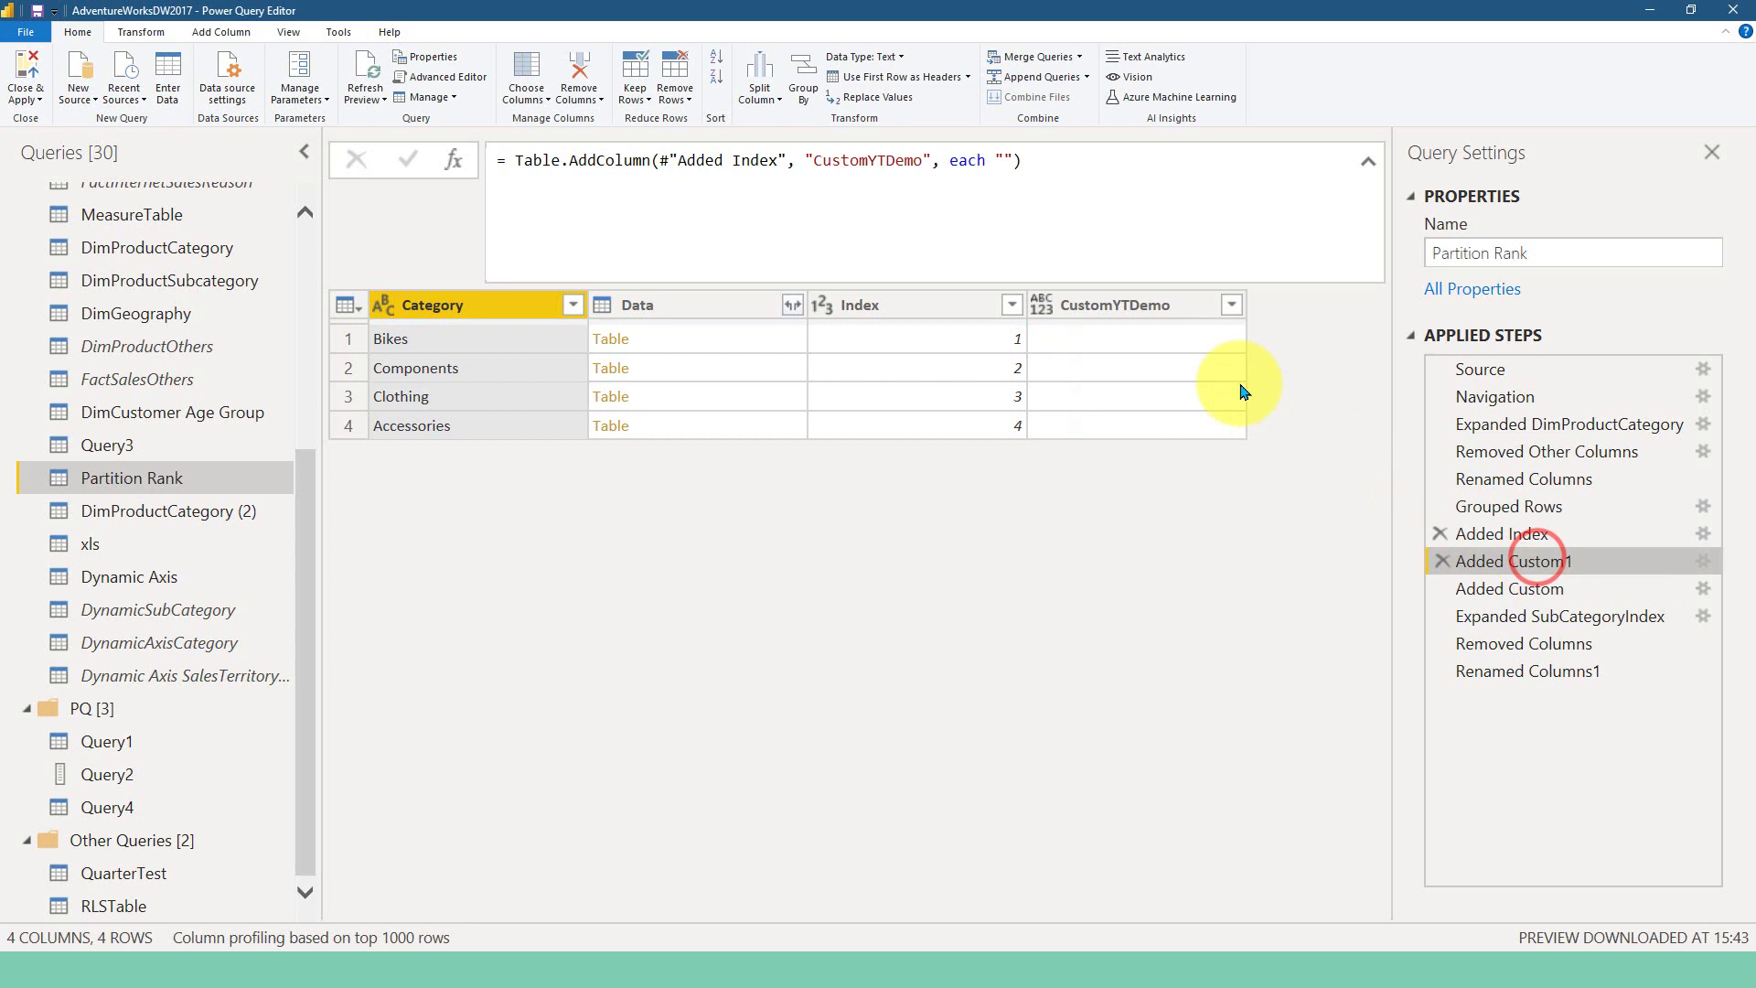
pyautogui.doubleClick(999, 160)
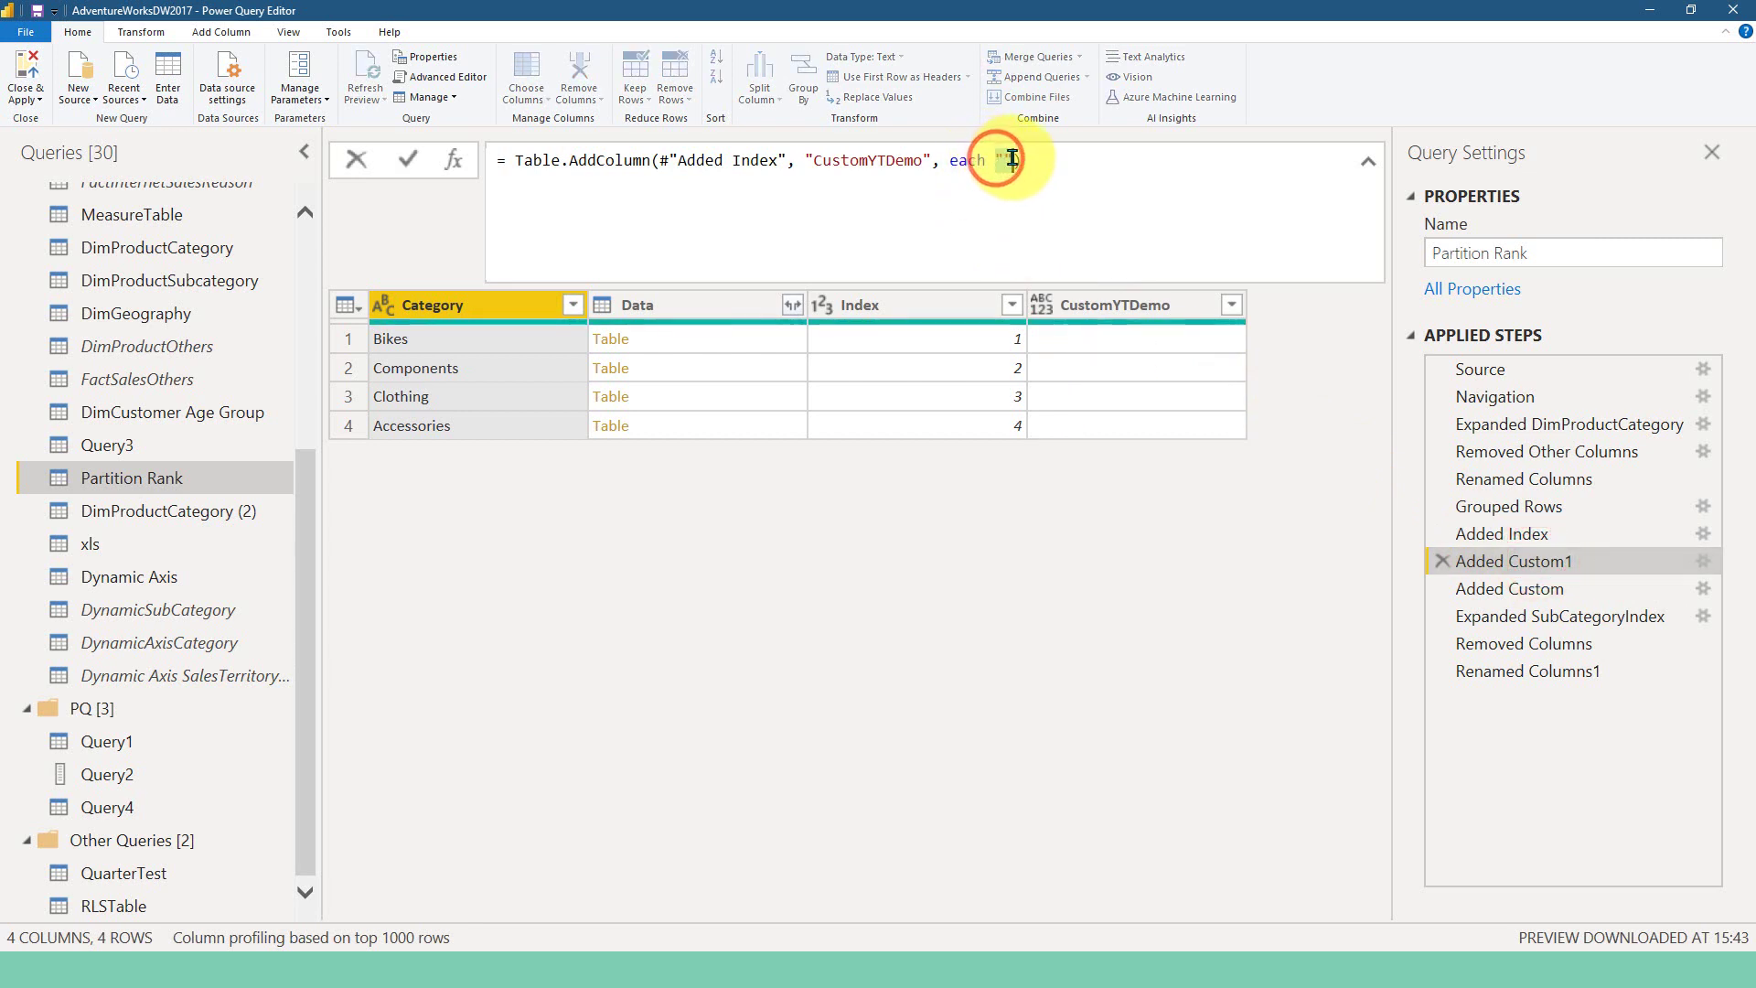
pyautogui.hotkey('ctrl', 'v')
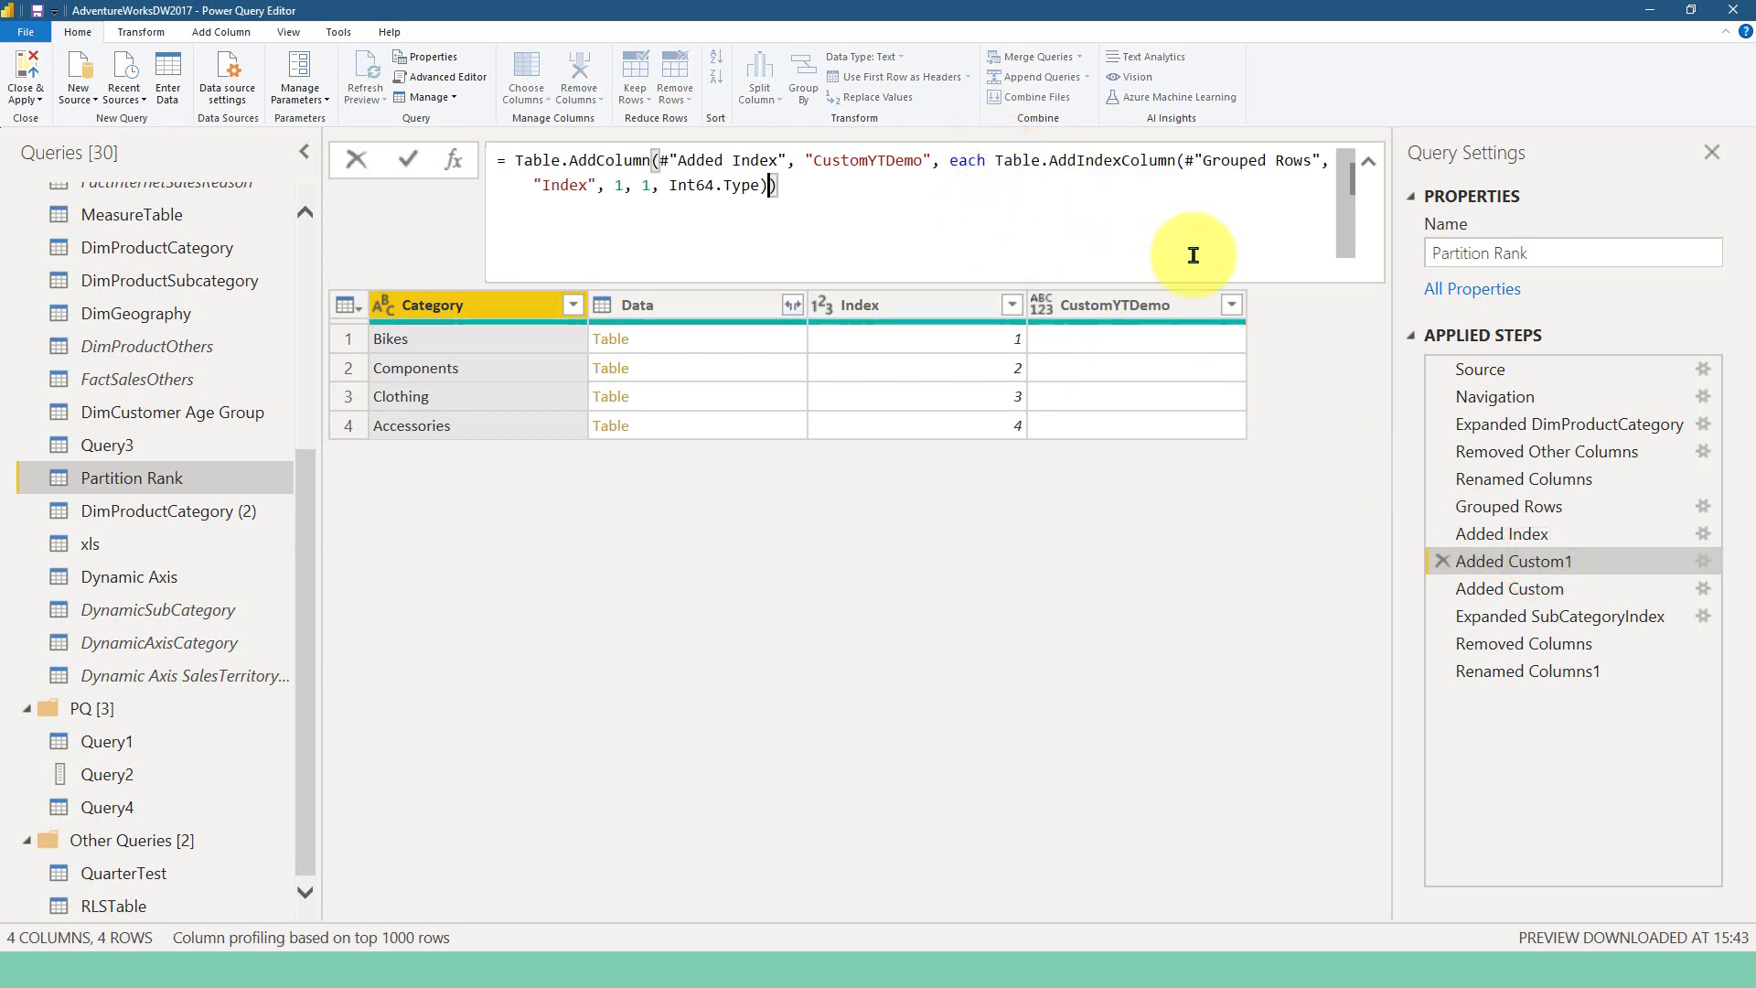
# Step: Change #"Grouped Rows" to [Data], commit, and preview each category's nested Index numbering
pyautogui.moveTo(1186, 160); pyautogui.dragTo(1322, 160)
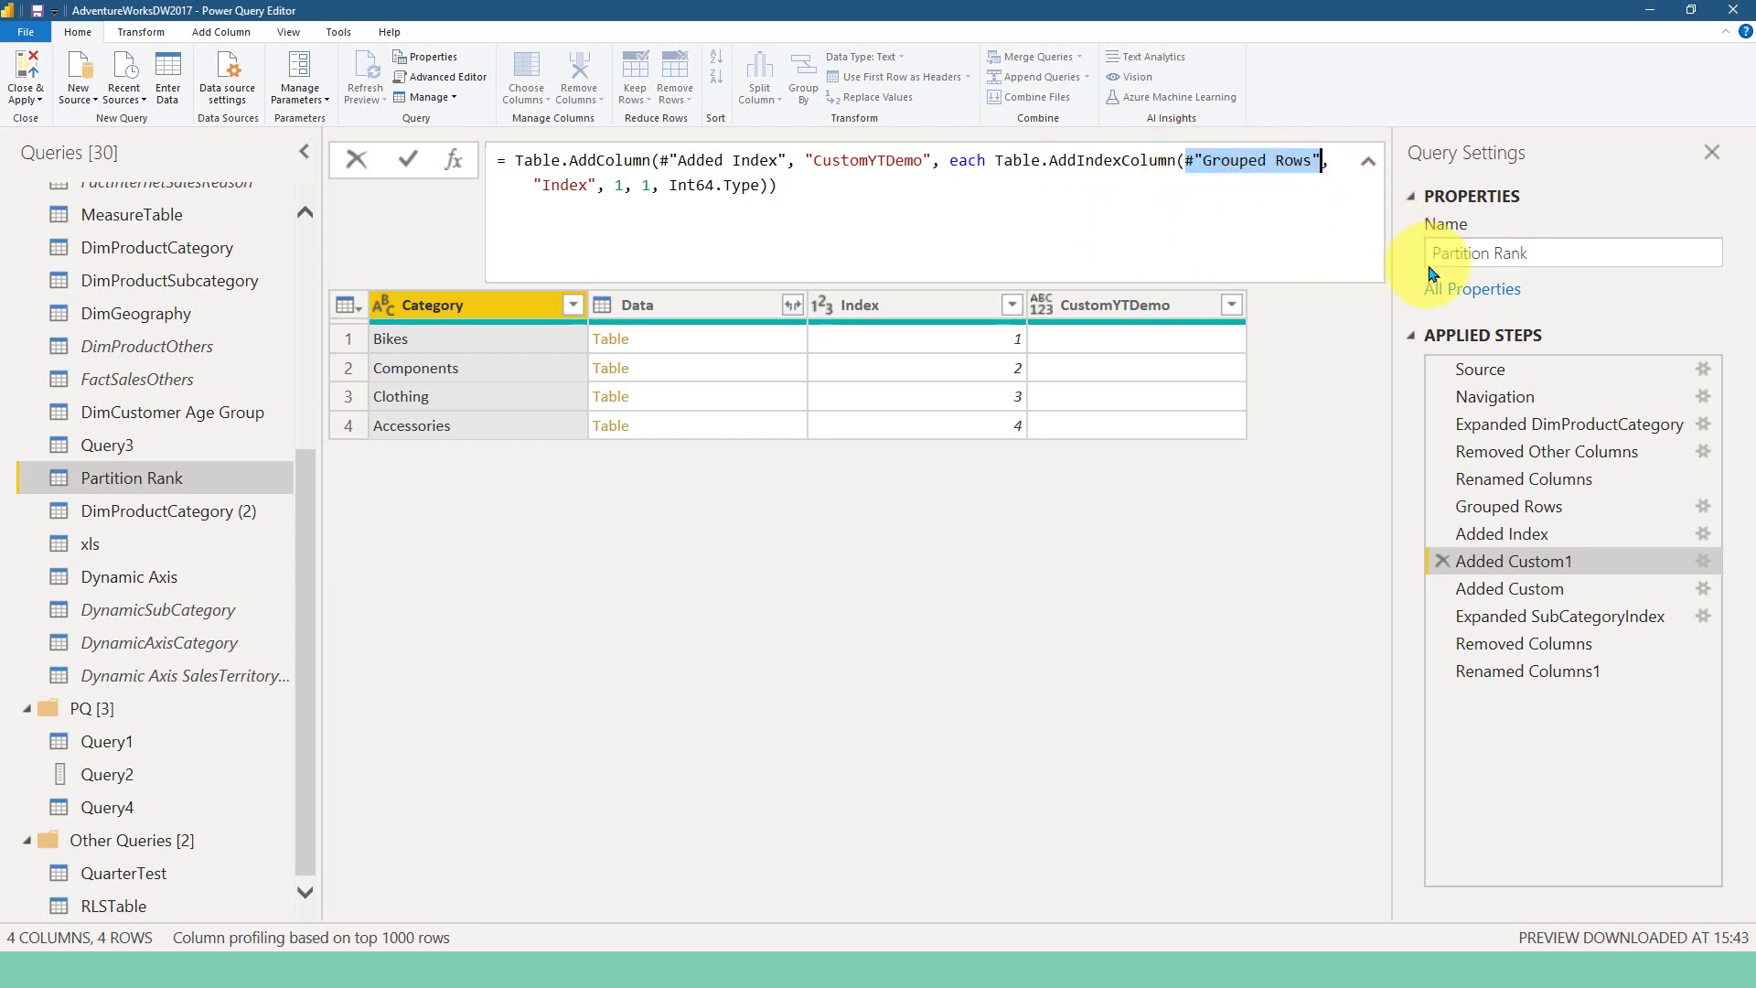
pyautogui.write('[')
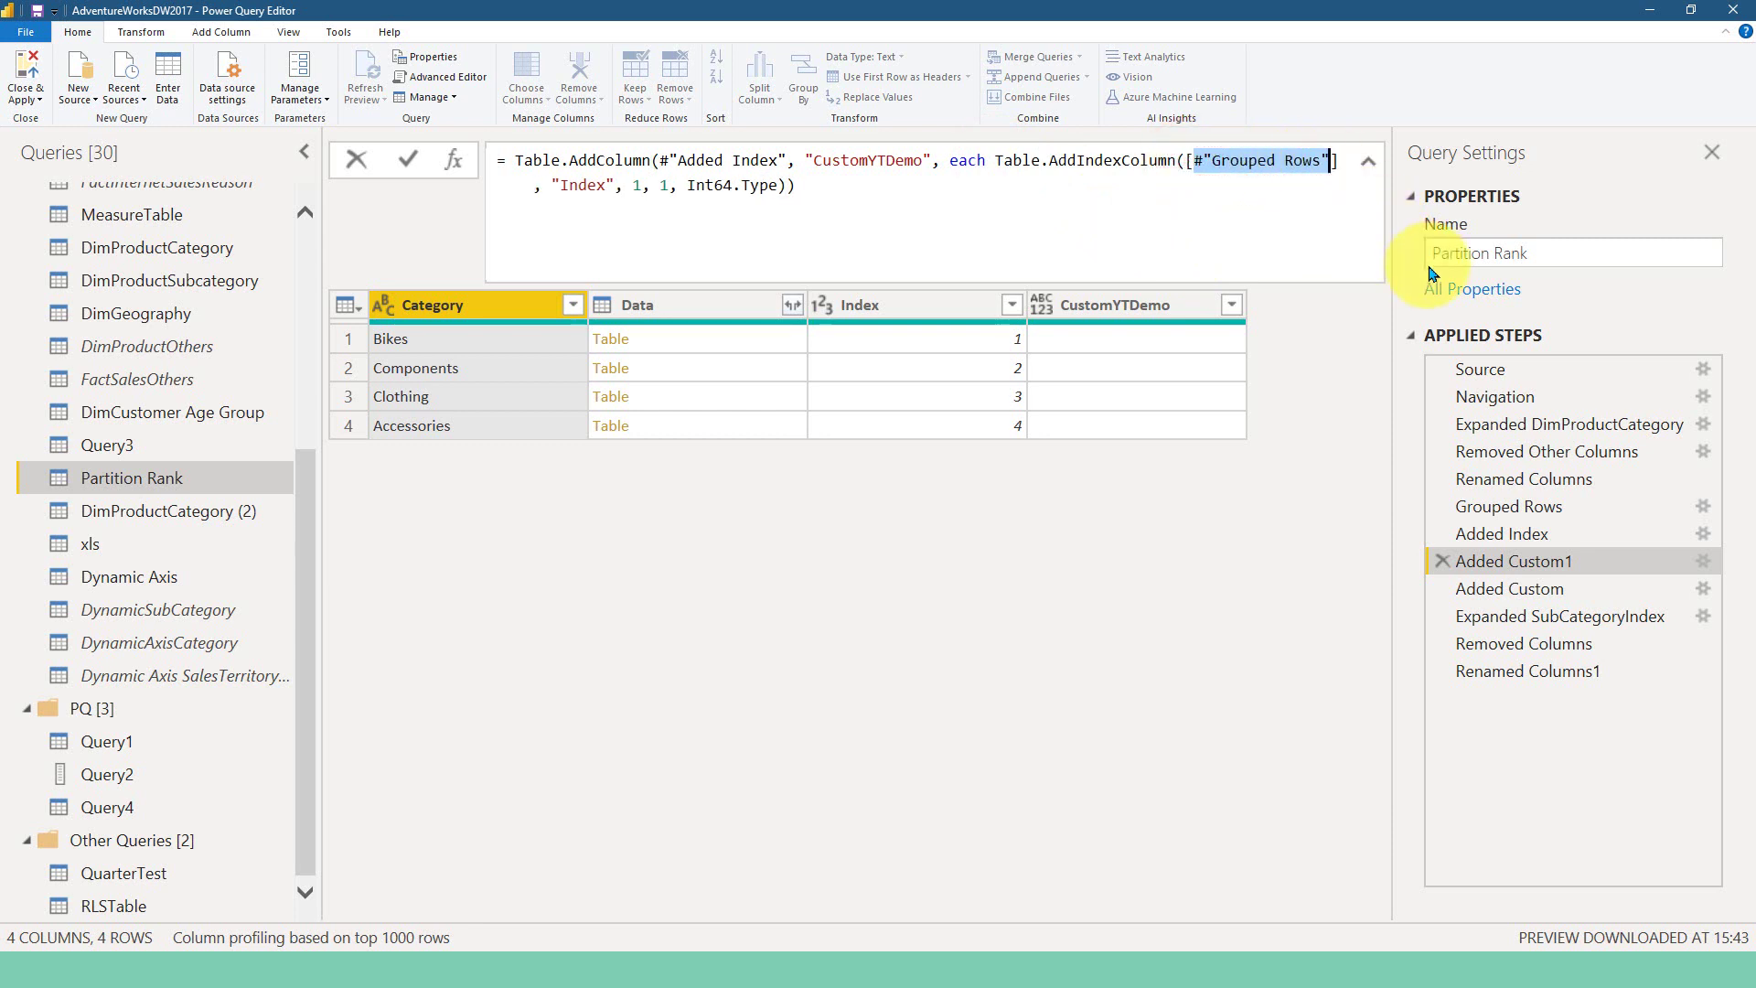
pyautogui.write('dex",')
pyautogui.press('Tab')
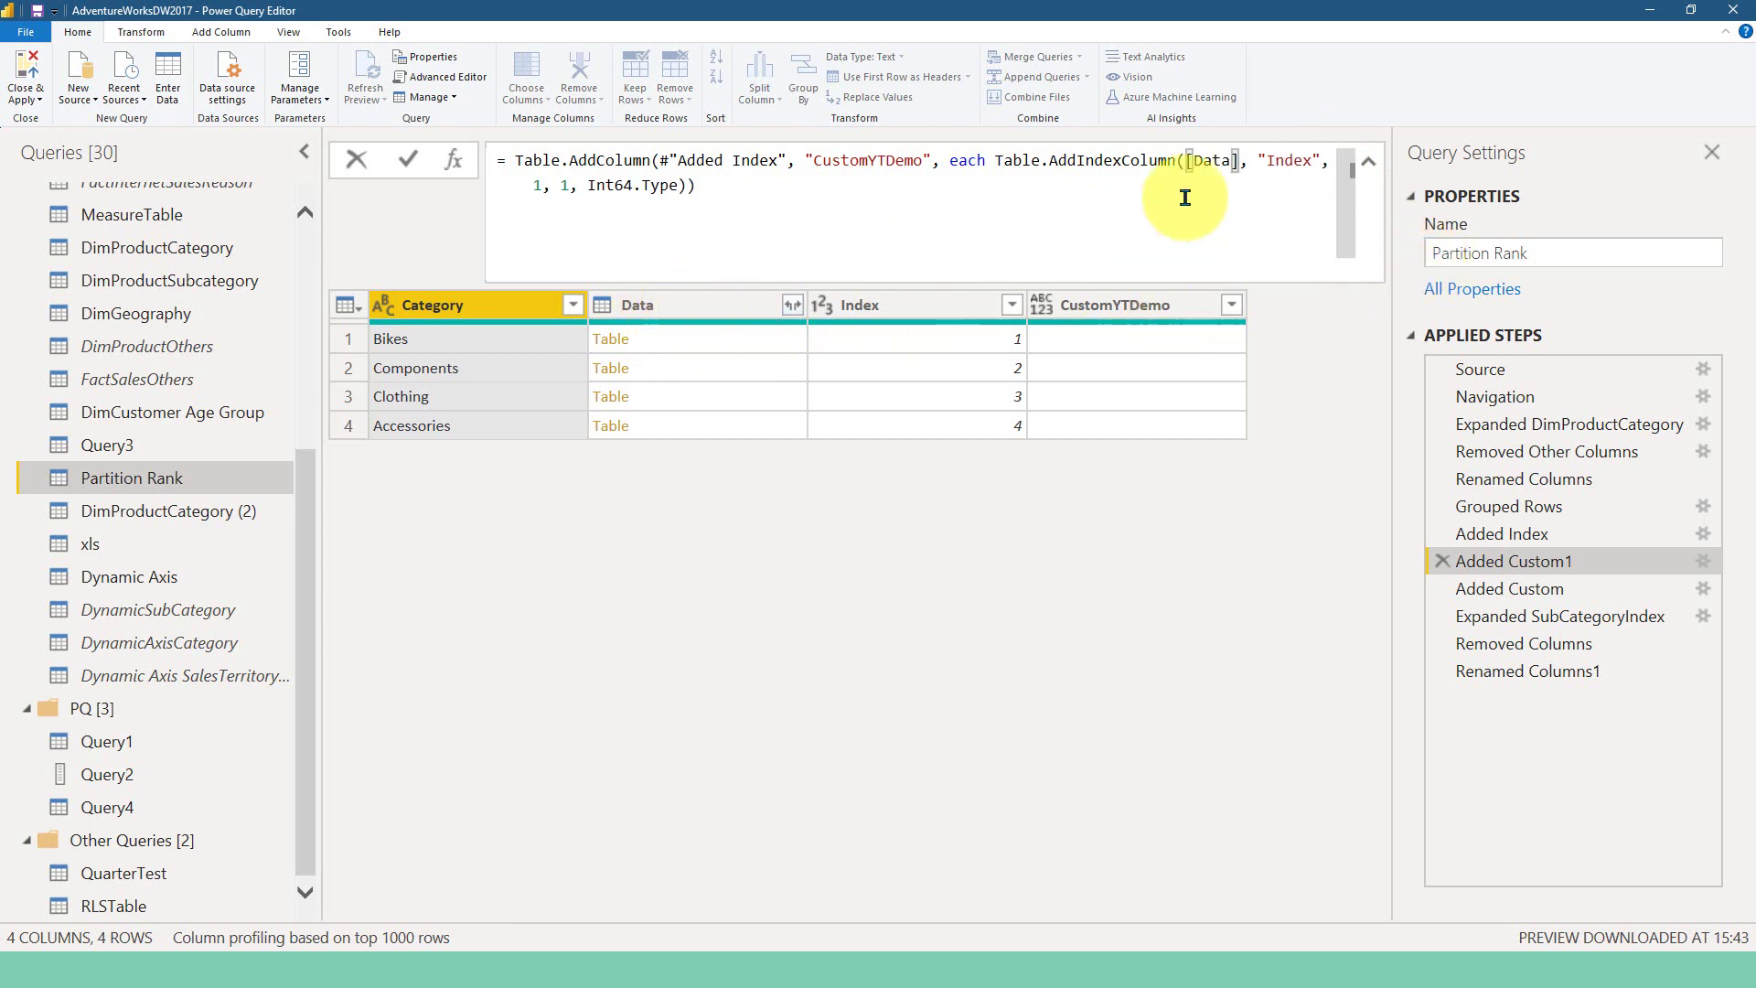
pyautogui.click(406, 160)
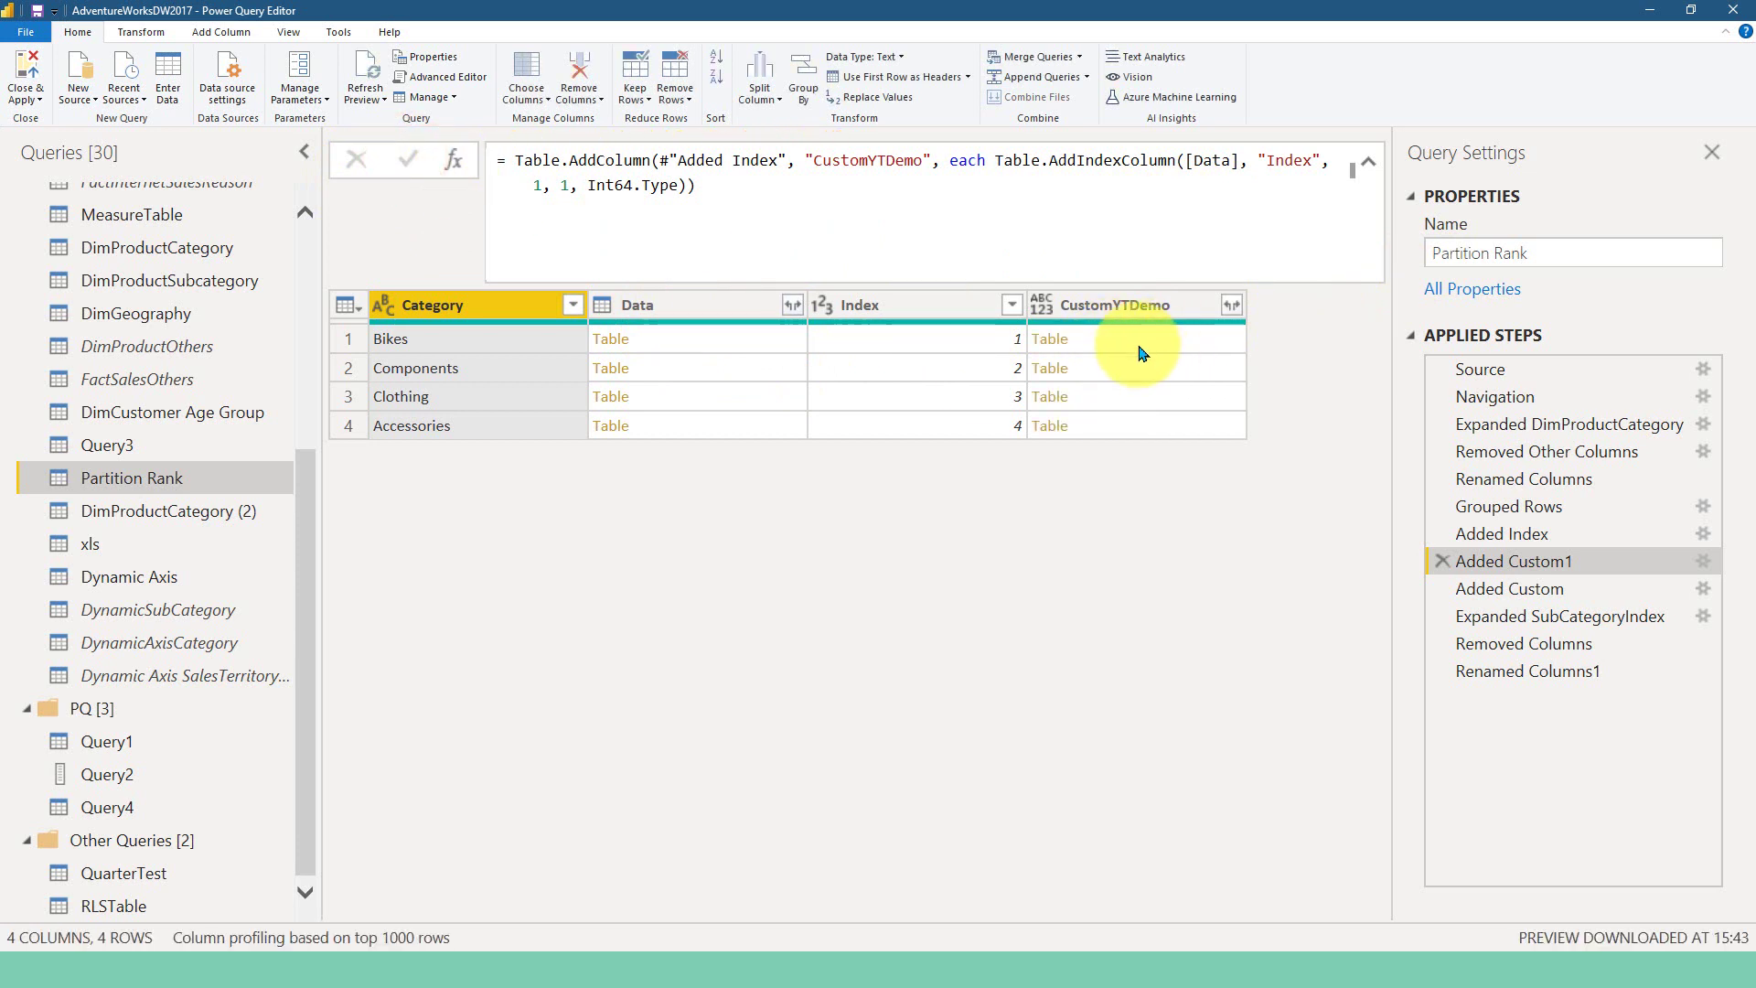
pyautogui.click(705, 341)
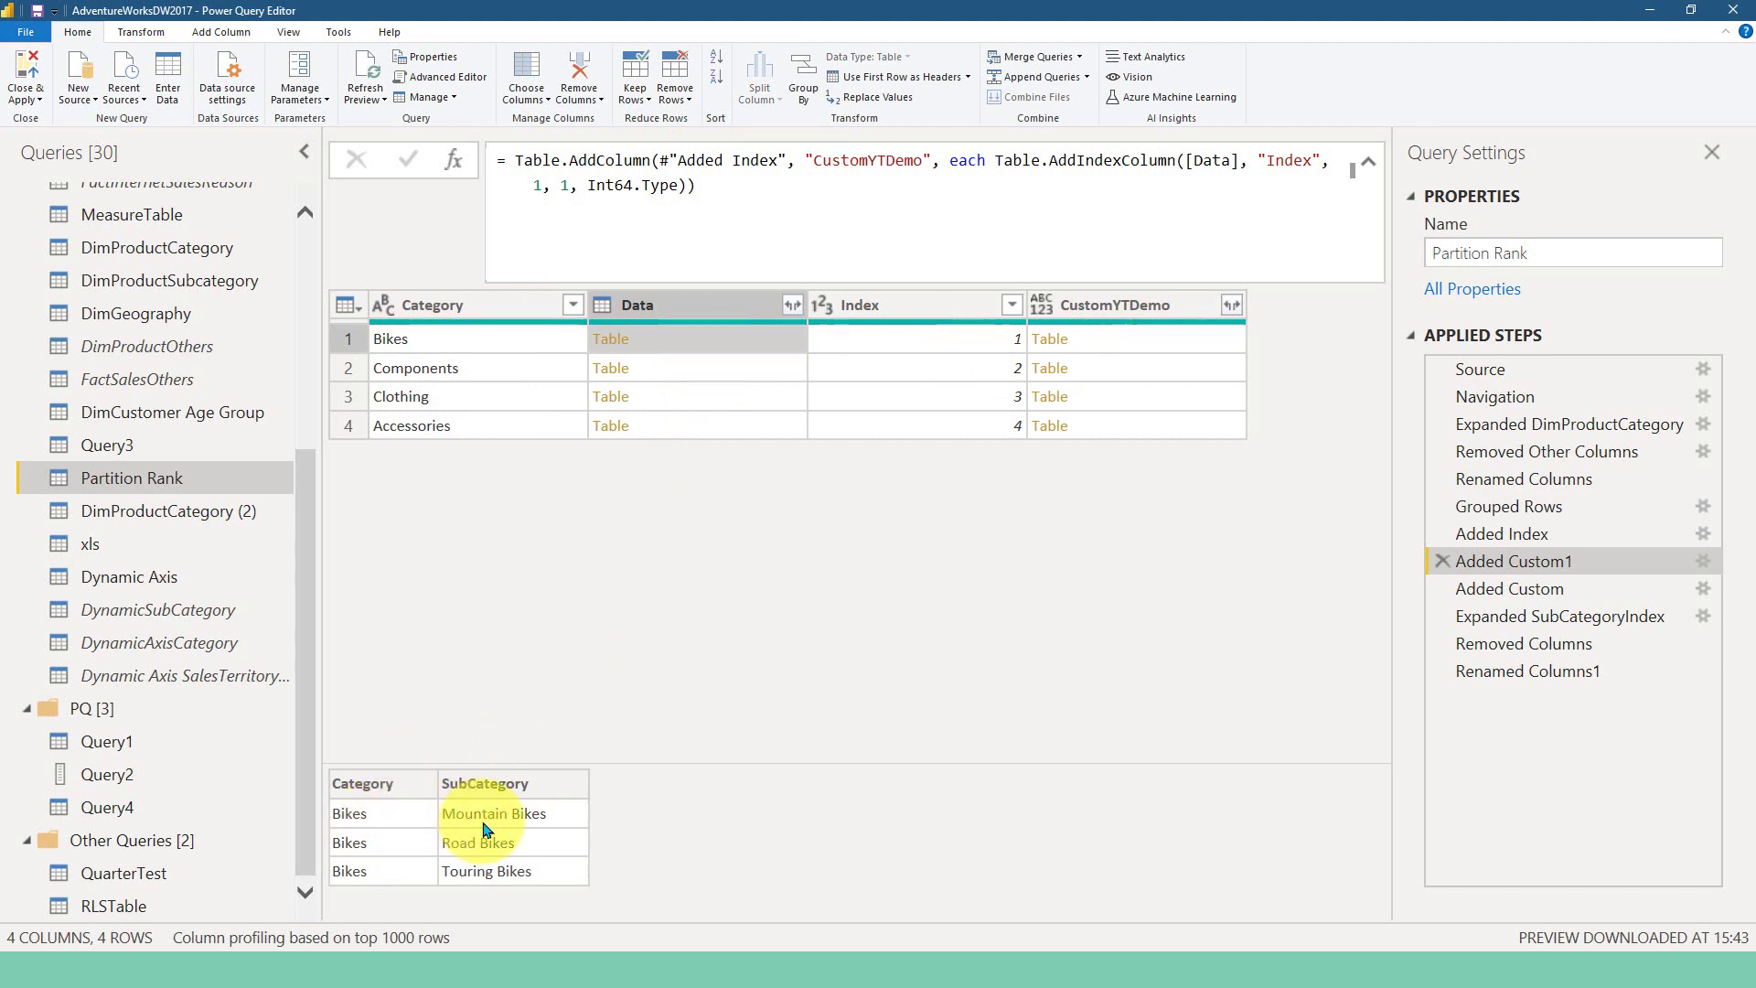
pyautogui.click(1121, 341)
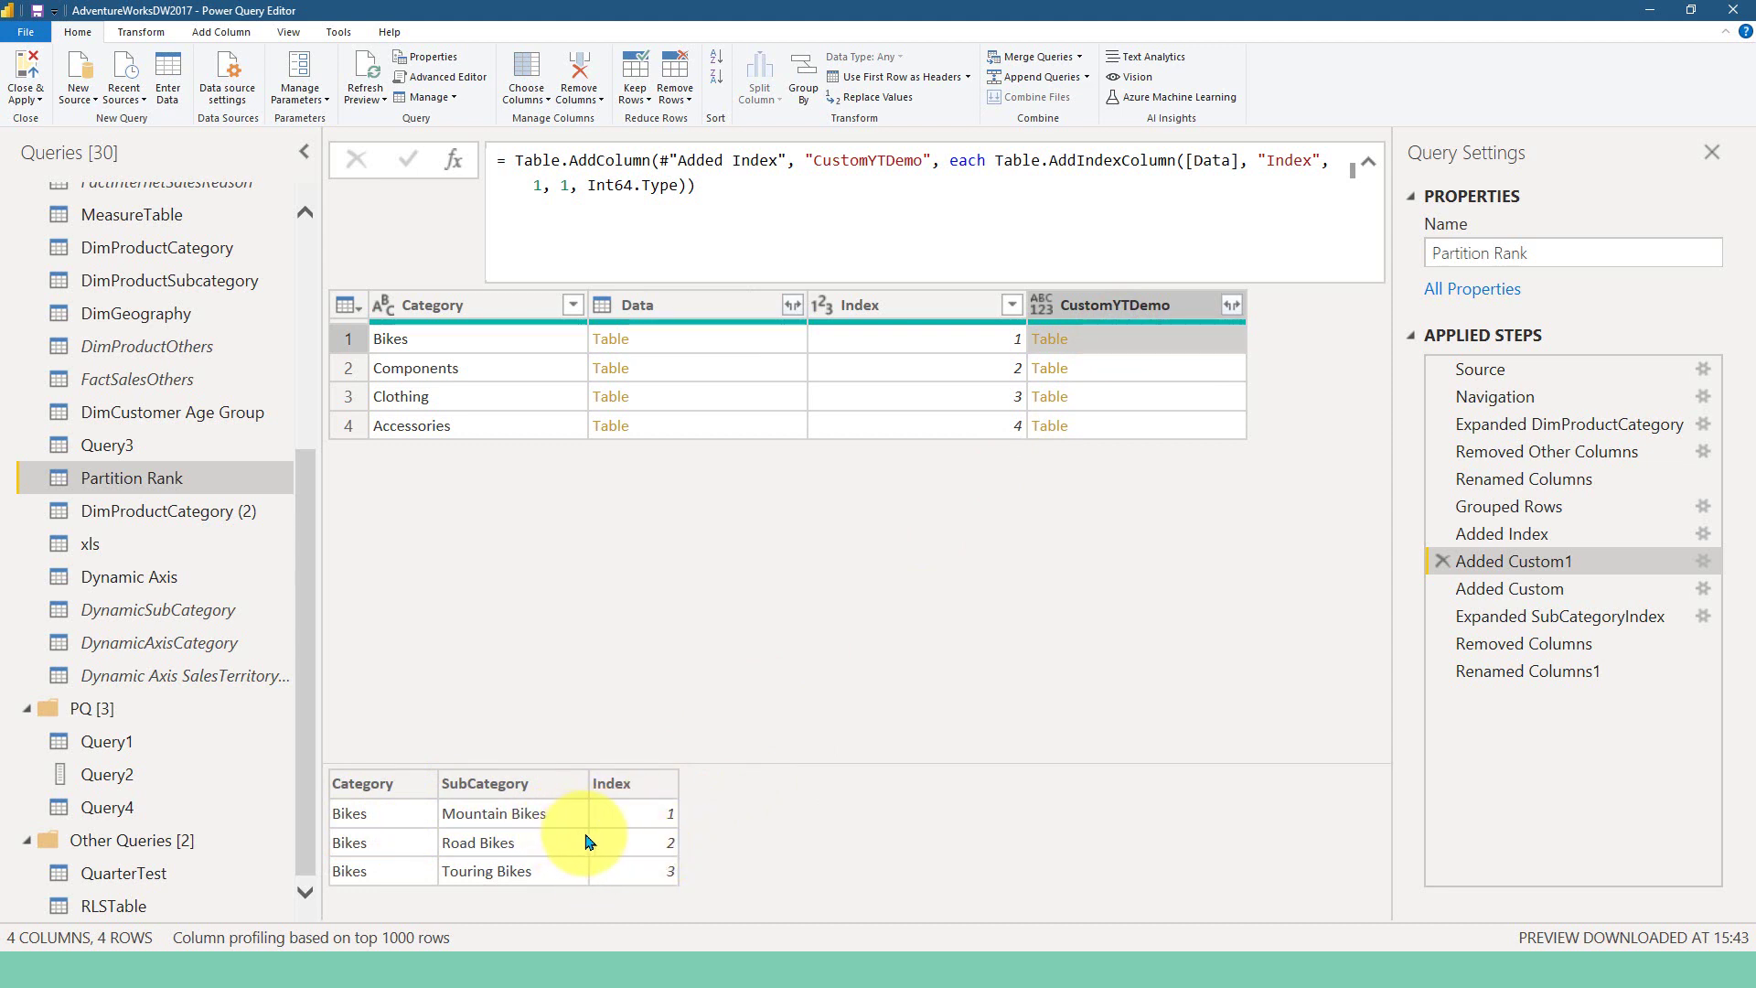
pyautogui.click(1106, 362)
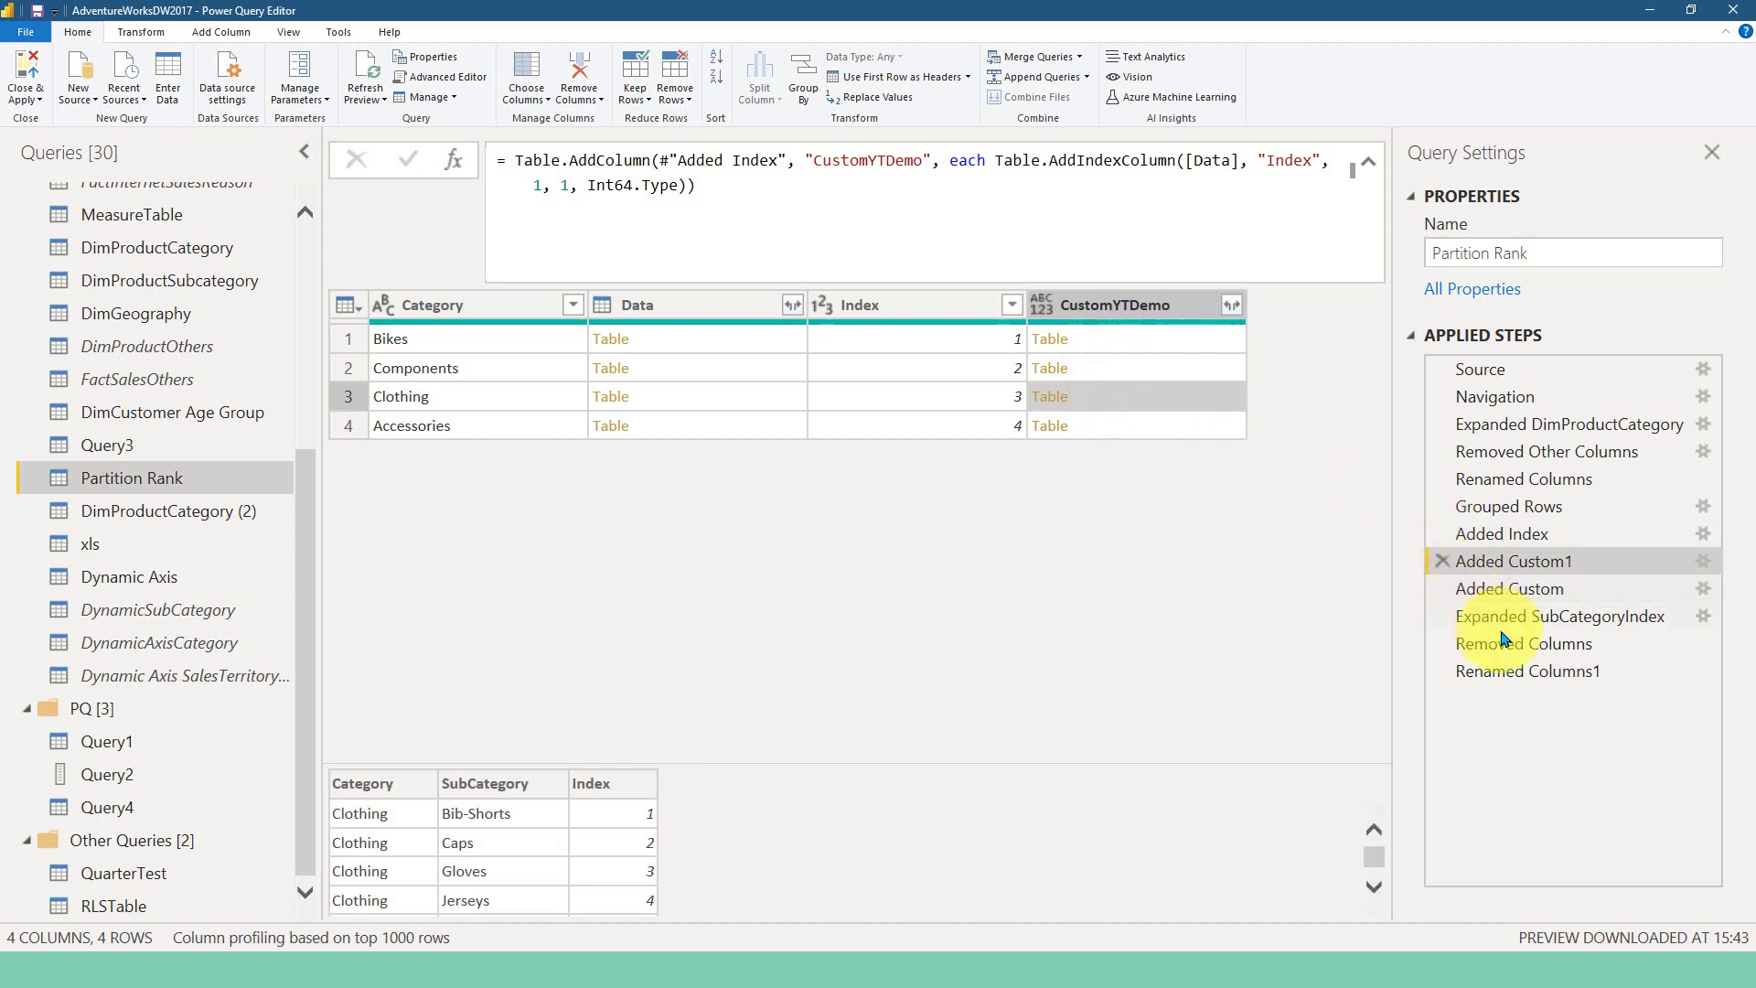
# Step: Delete the Added Custom1 demo step, confirming the deletion
pyautogui.click(1498, 590)
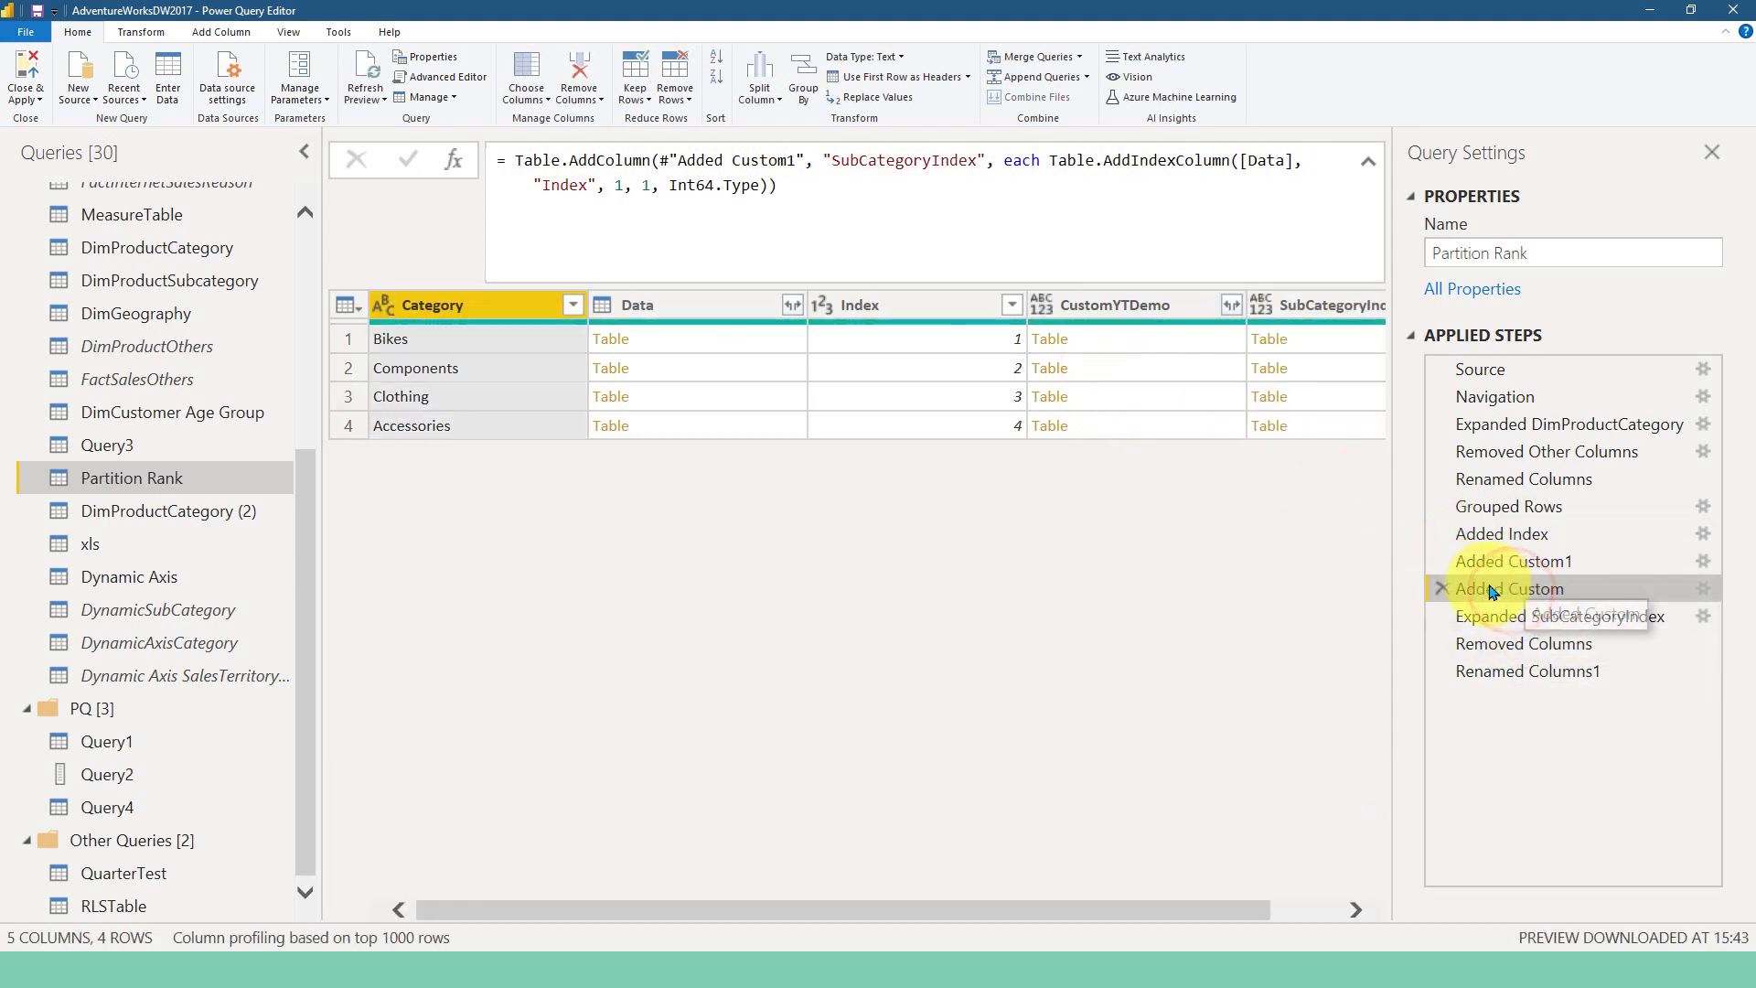
pyautogui.click(1441, 561)
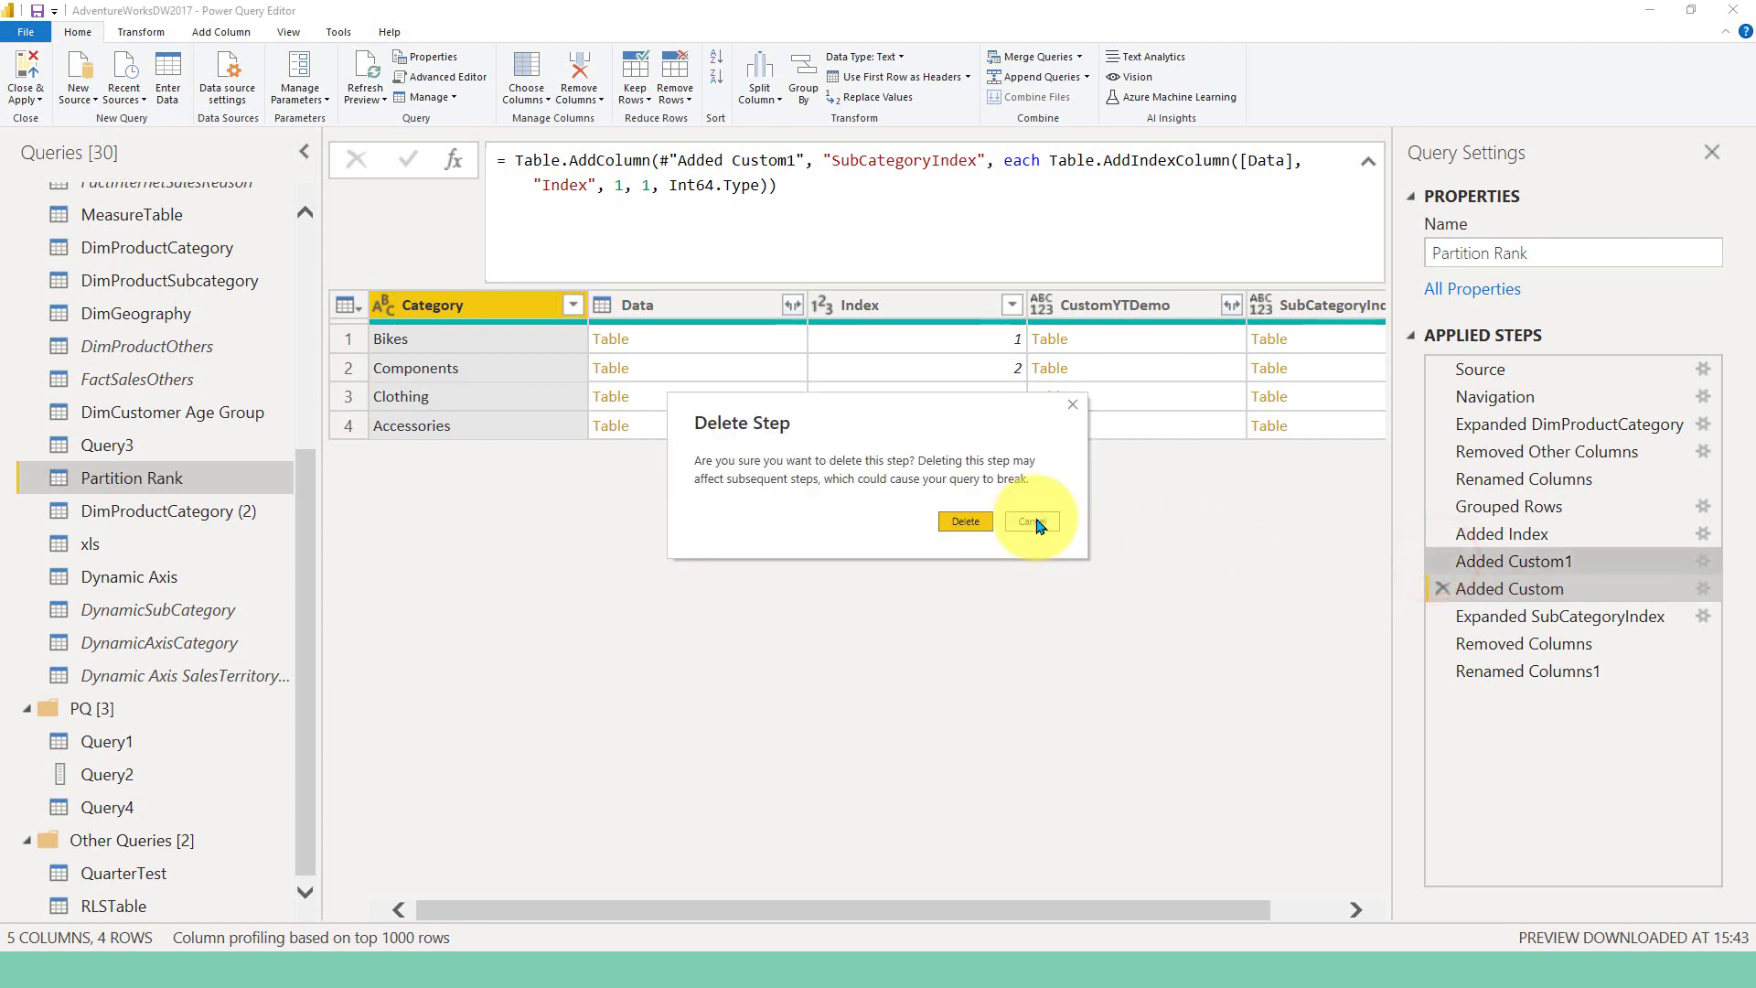
pyautogui.click(965, 521)
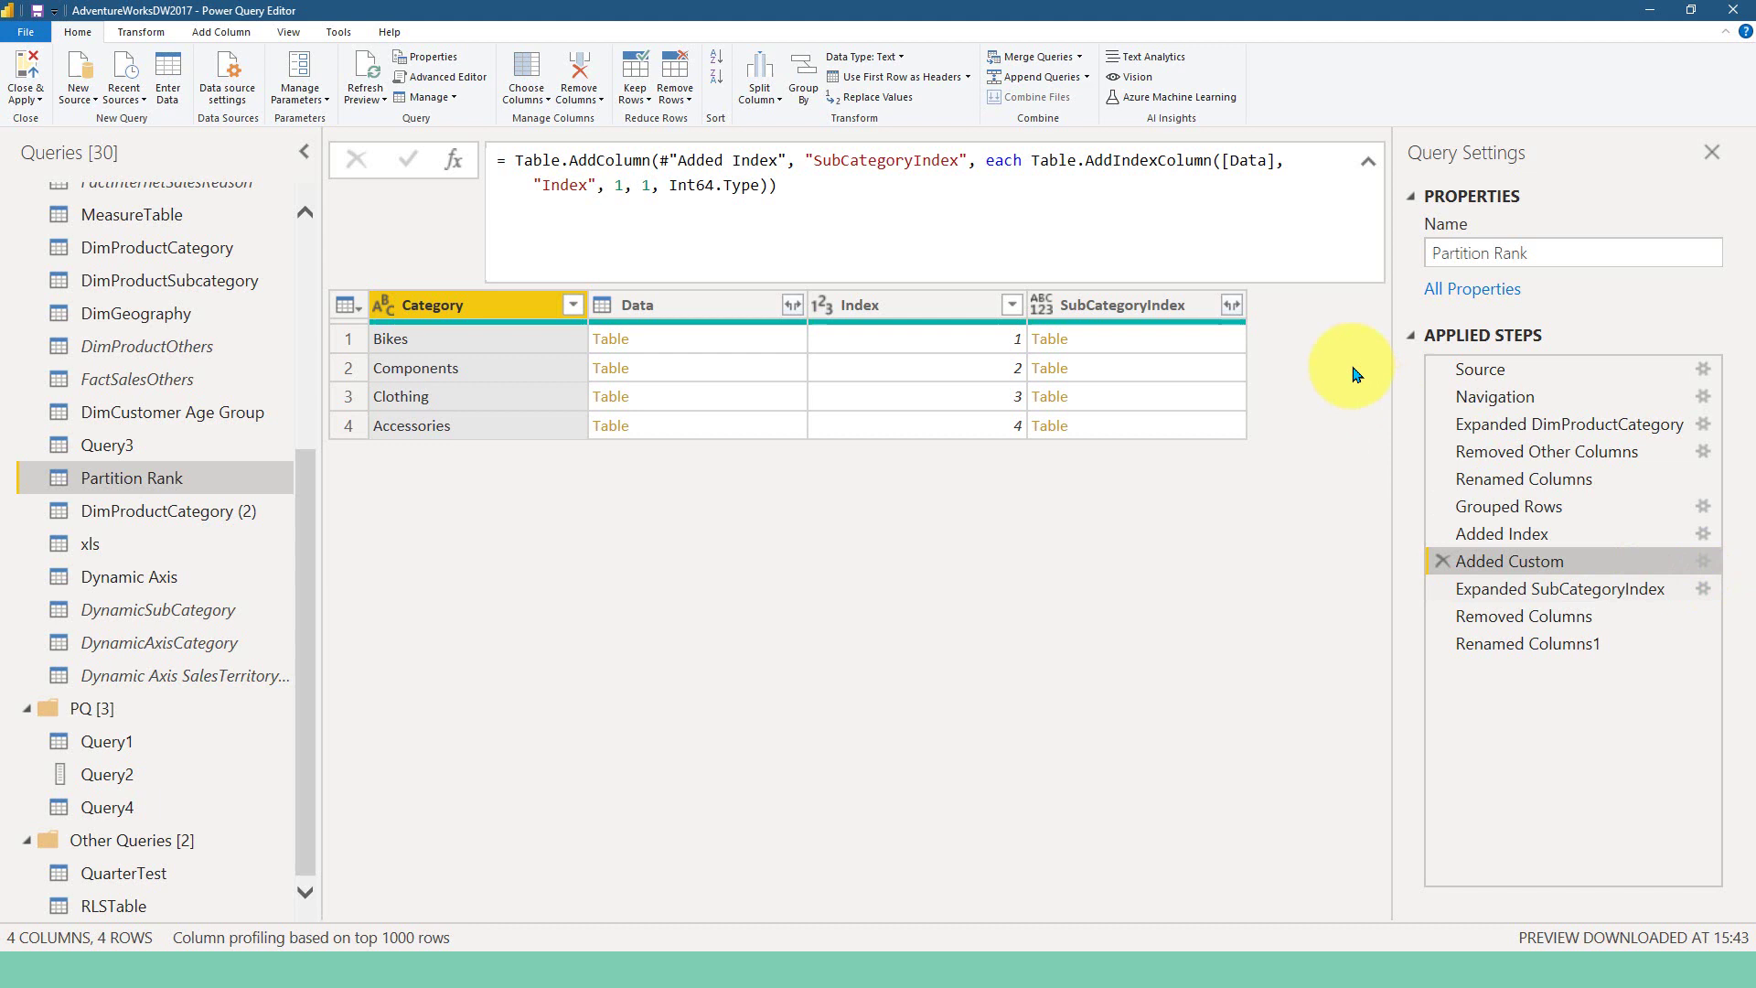
# Step: Show the Expanded SubCategoryIndex and Removed Columns steps, with Index.1 restarting per category
pyautogui.click(1232, 304)
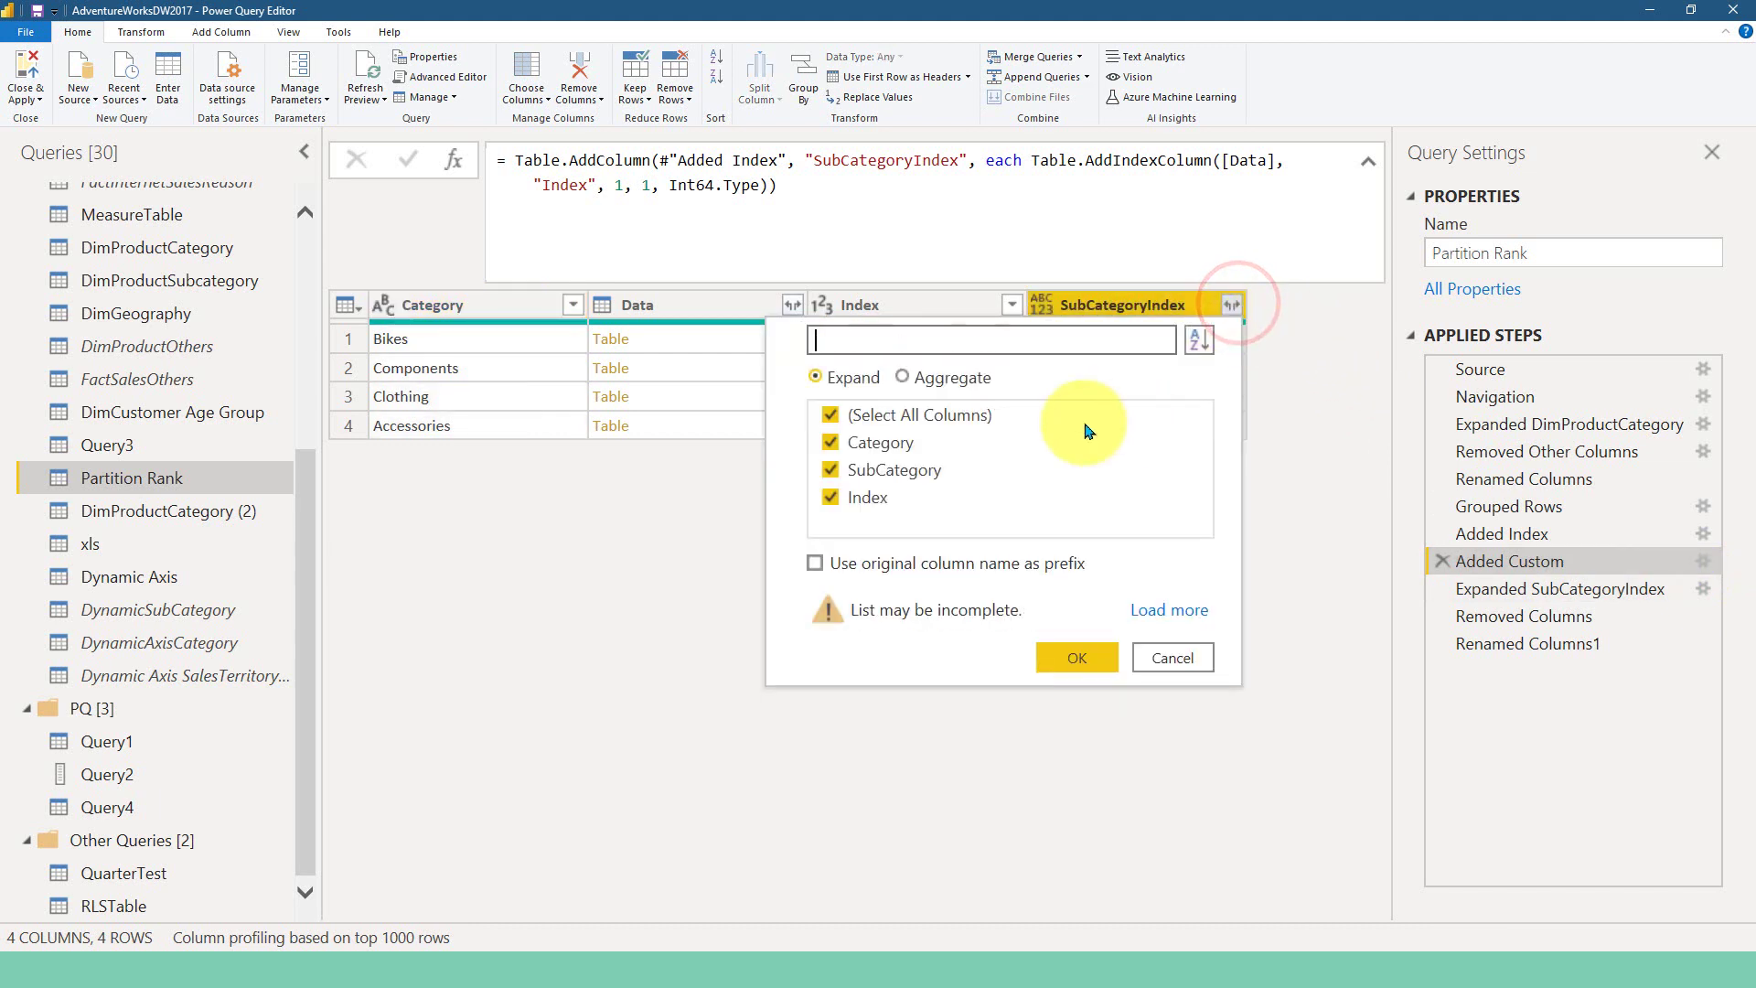
pyautogui.click(1640, 593)
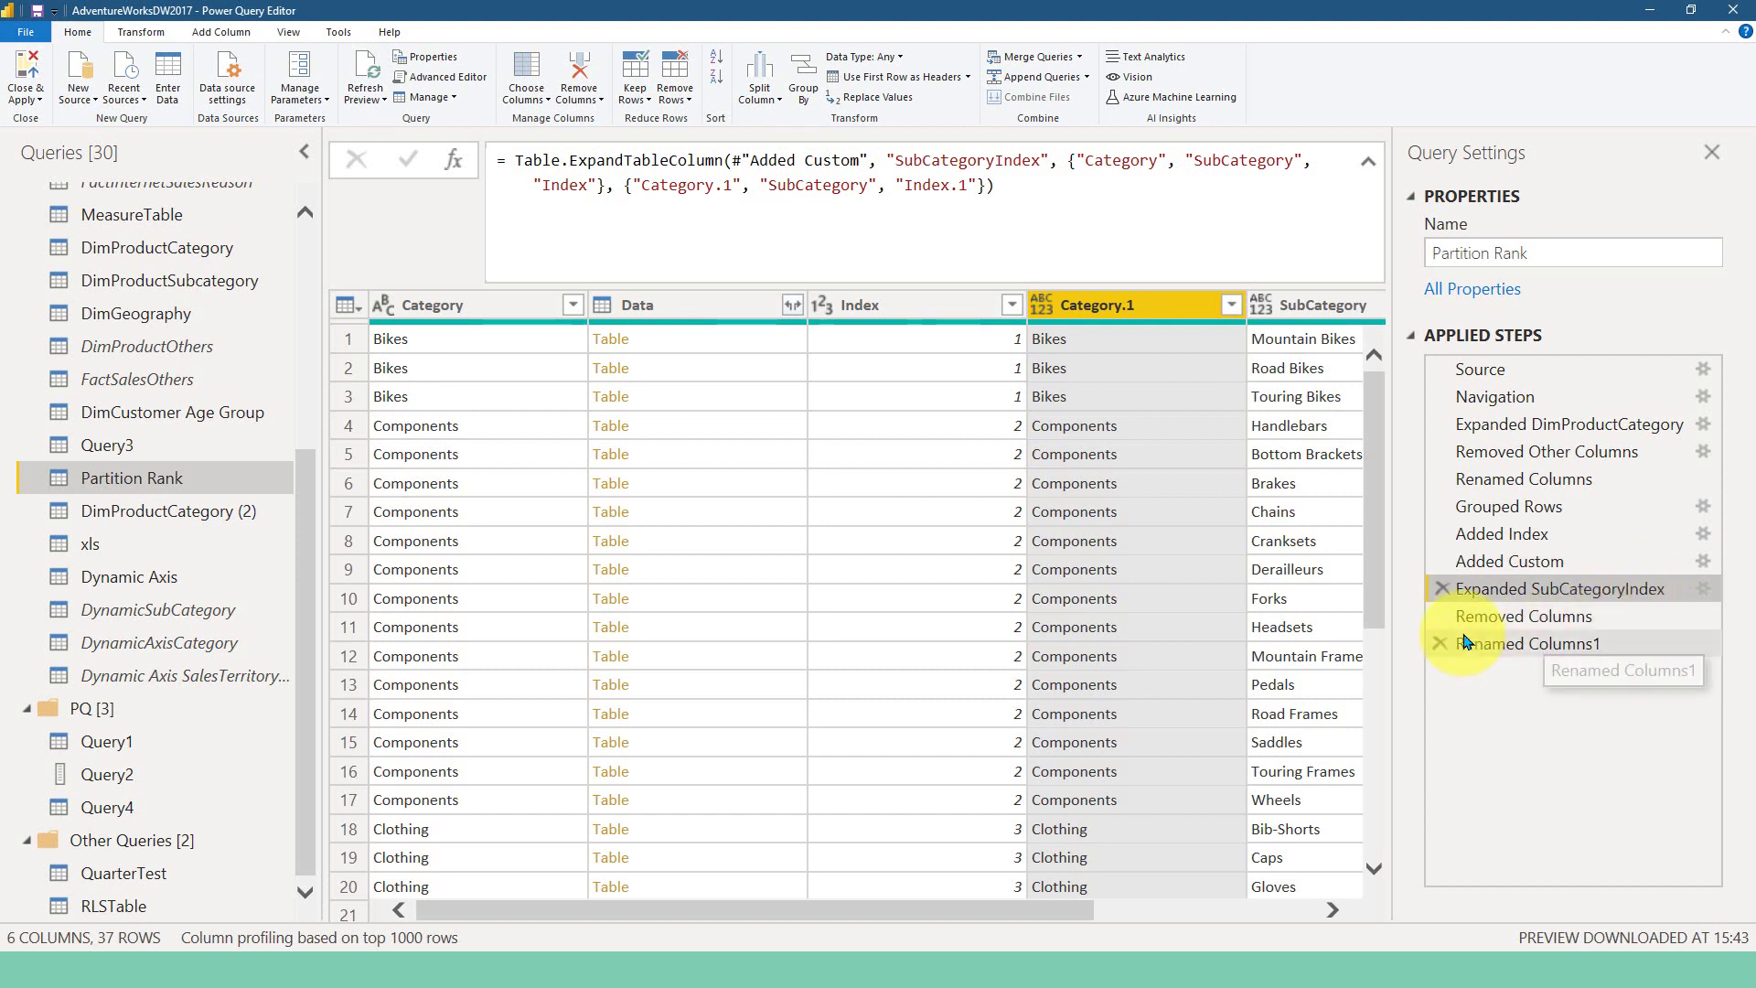
pyautogui.moveTo(1049, 911); pyautogui.dragTo(1271, 910)
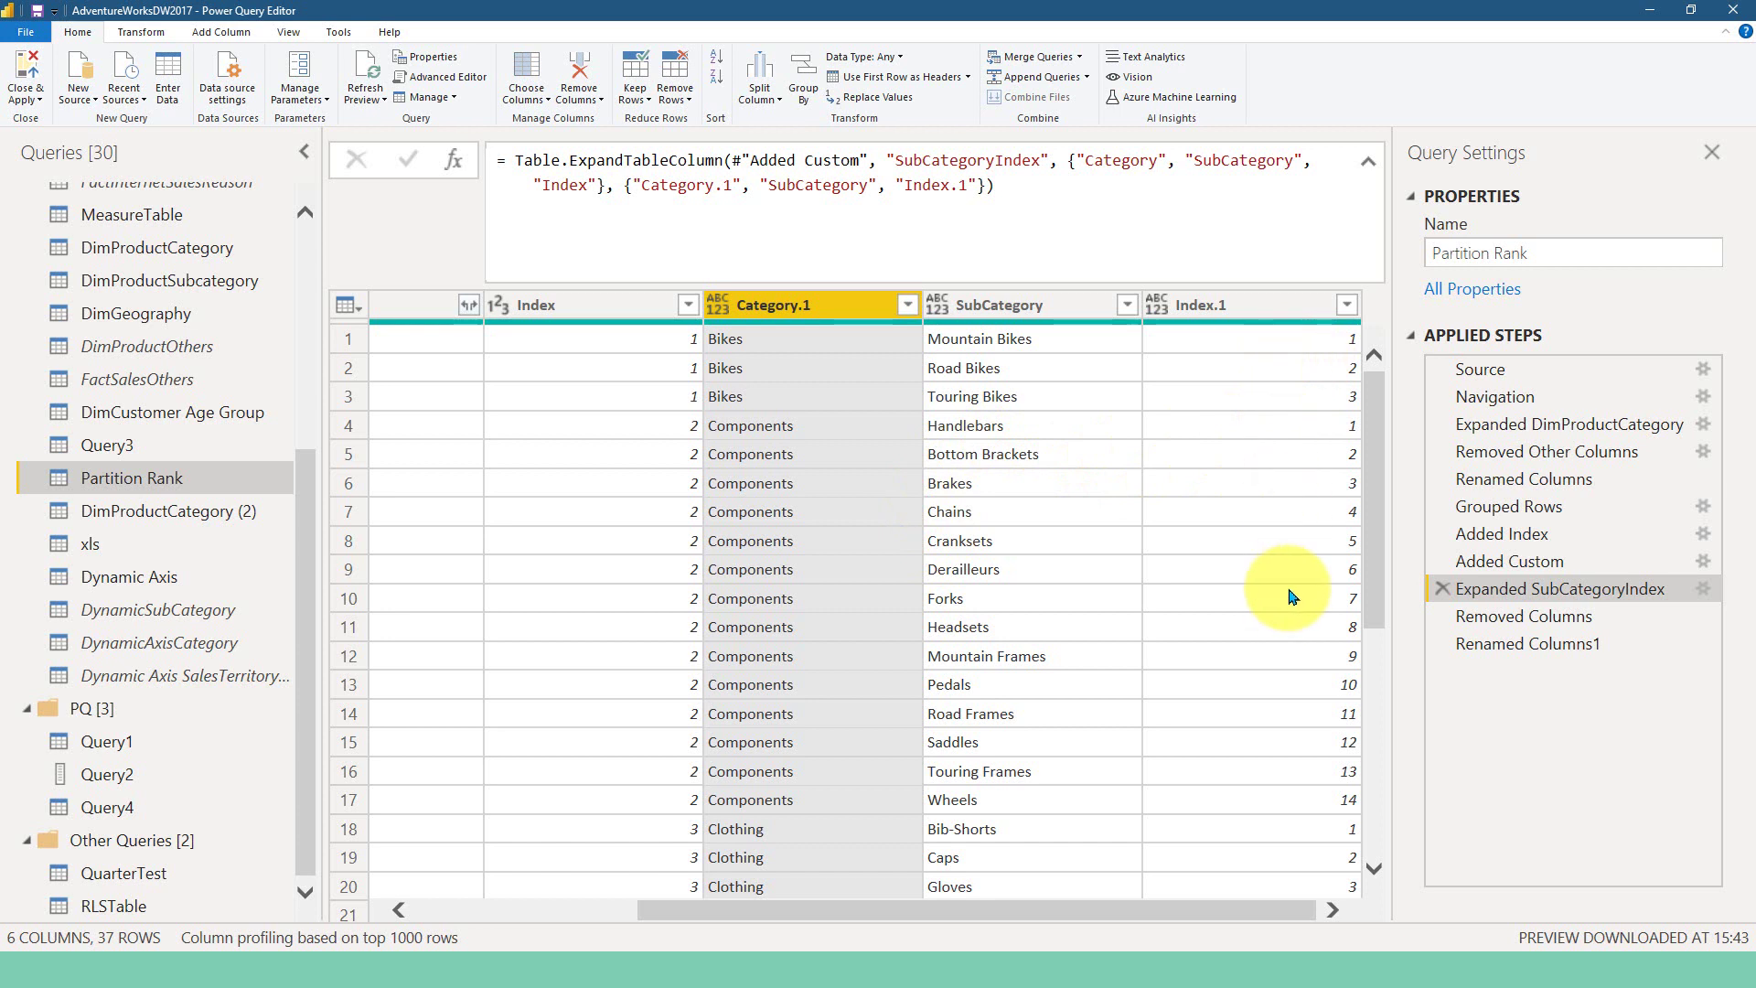
pyautogui.click(1570, 622)
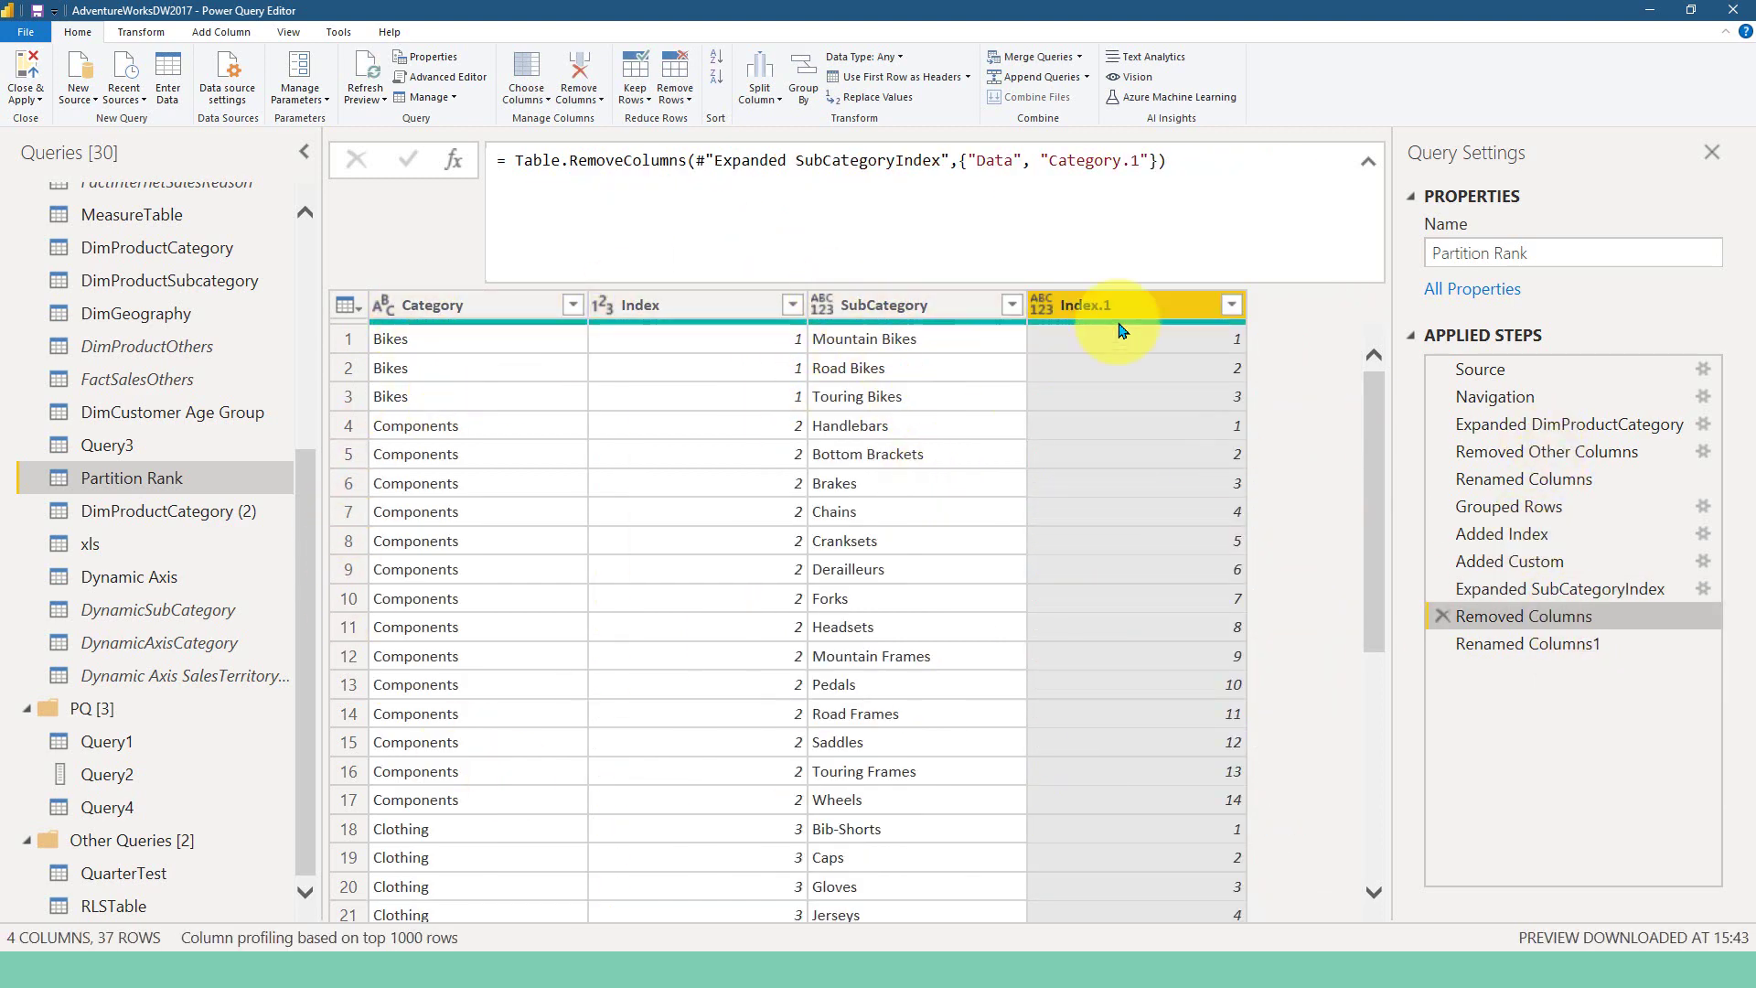
# Step: Select the Renamed Columns1 step and scroll the grid to check CategoryIndex and SubCategoryIndex numbering
pyautogui.click(1530, 651)
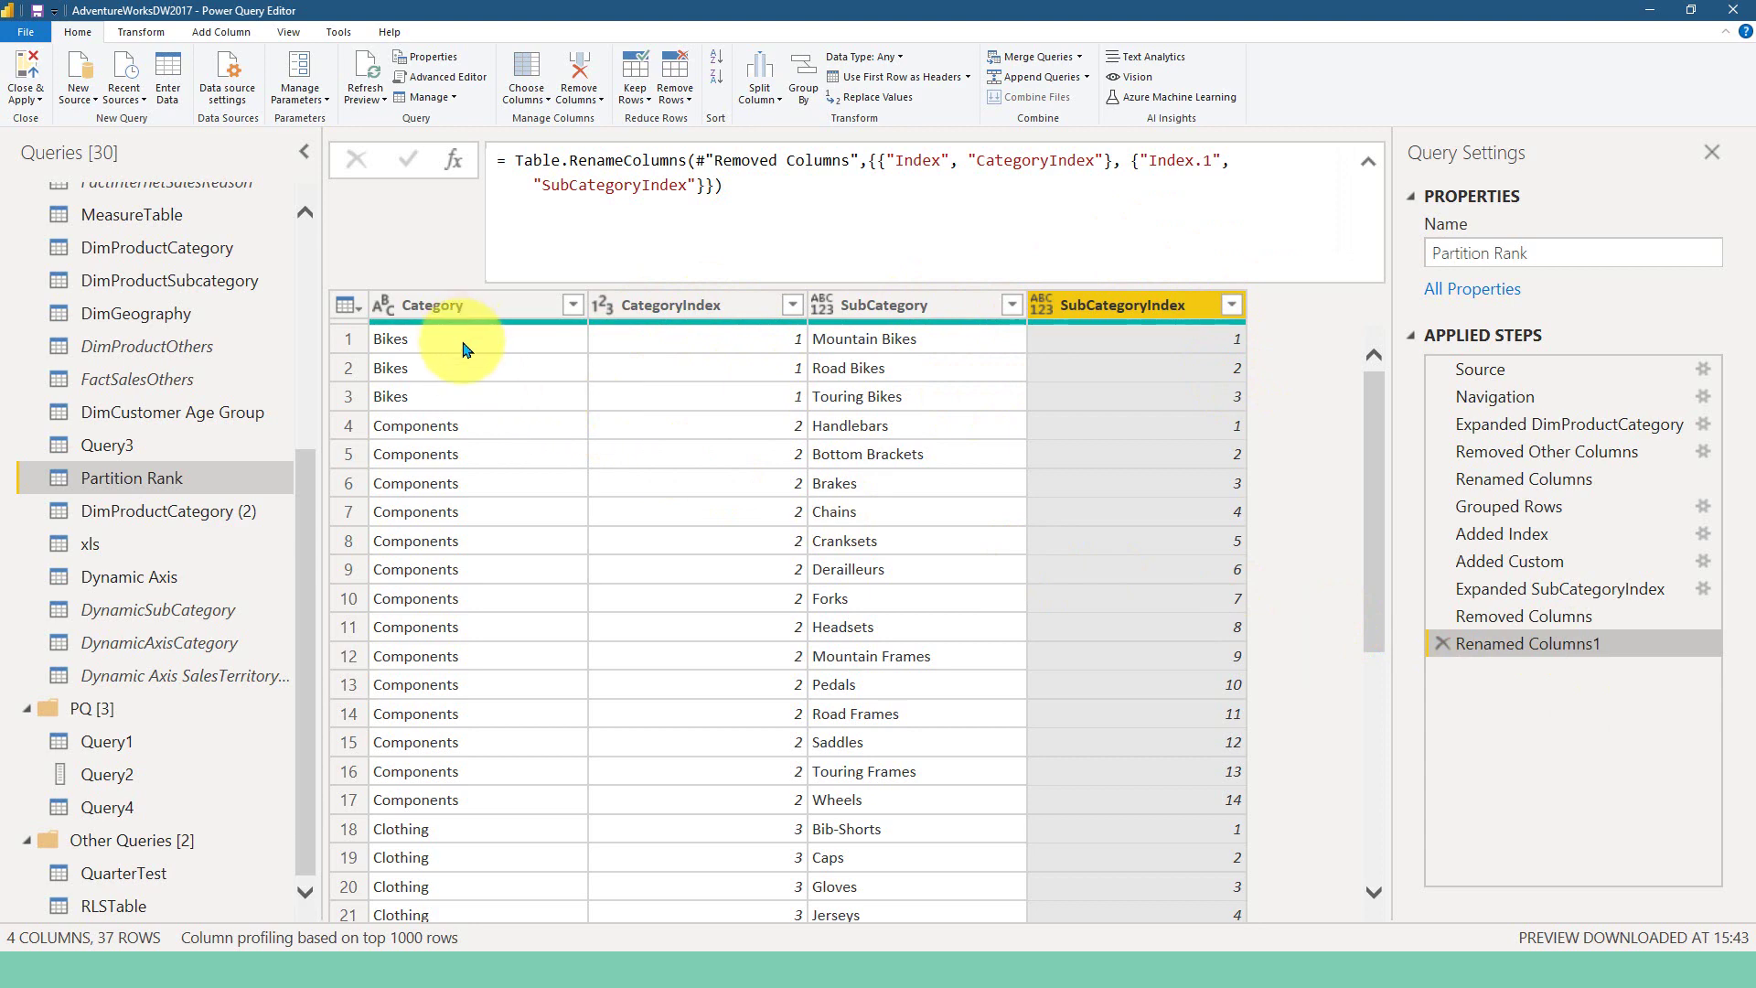
pyautogui.scroll(-1, 732, 796)
pyautogui.scroll(-4, 731, 805)
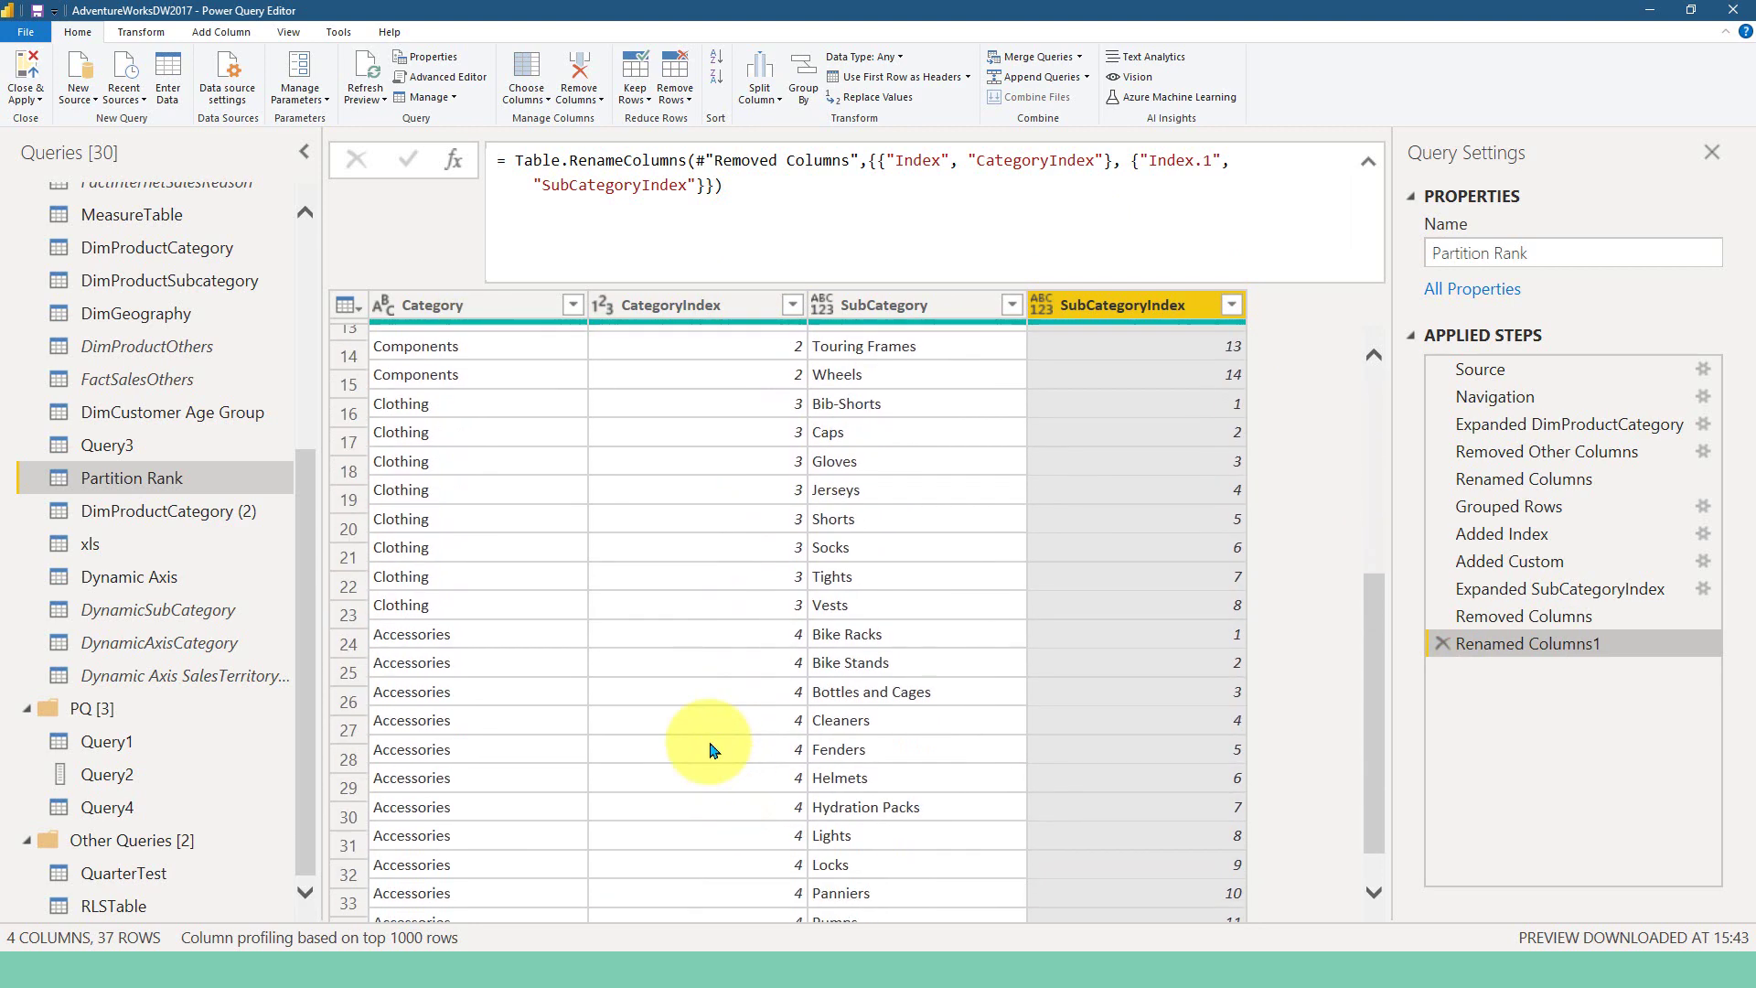
pyautogui.scroll(5, 705, 745)
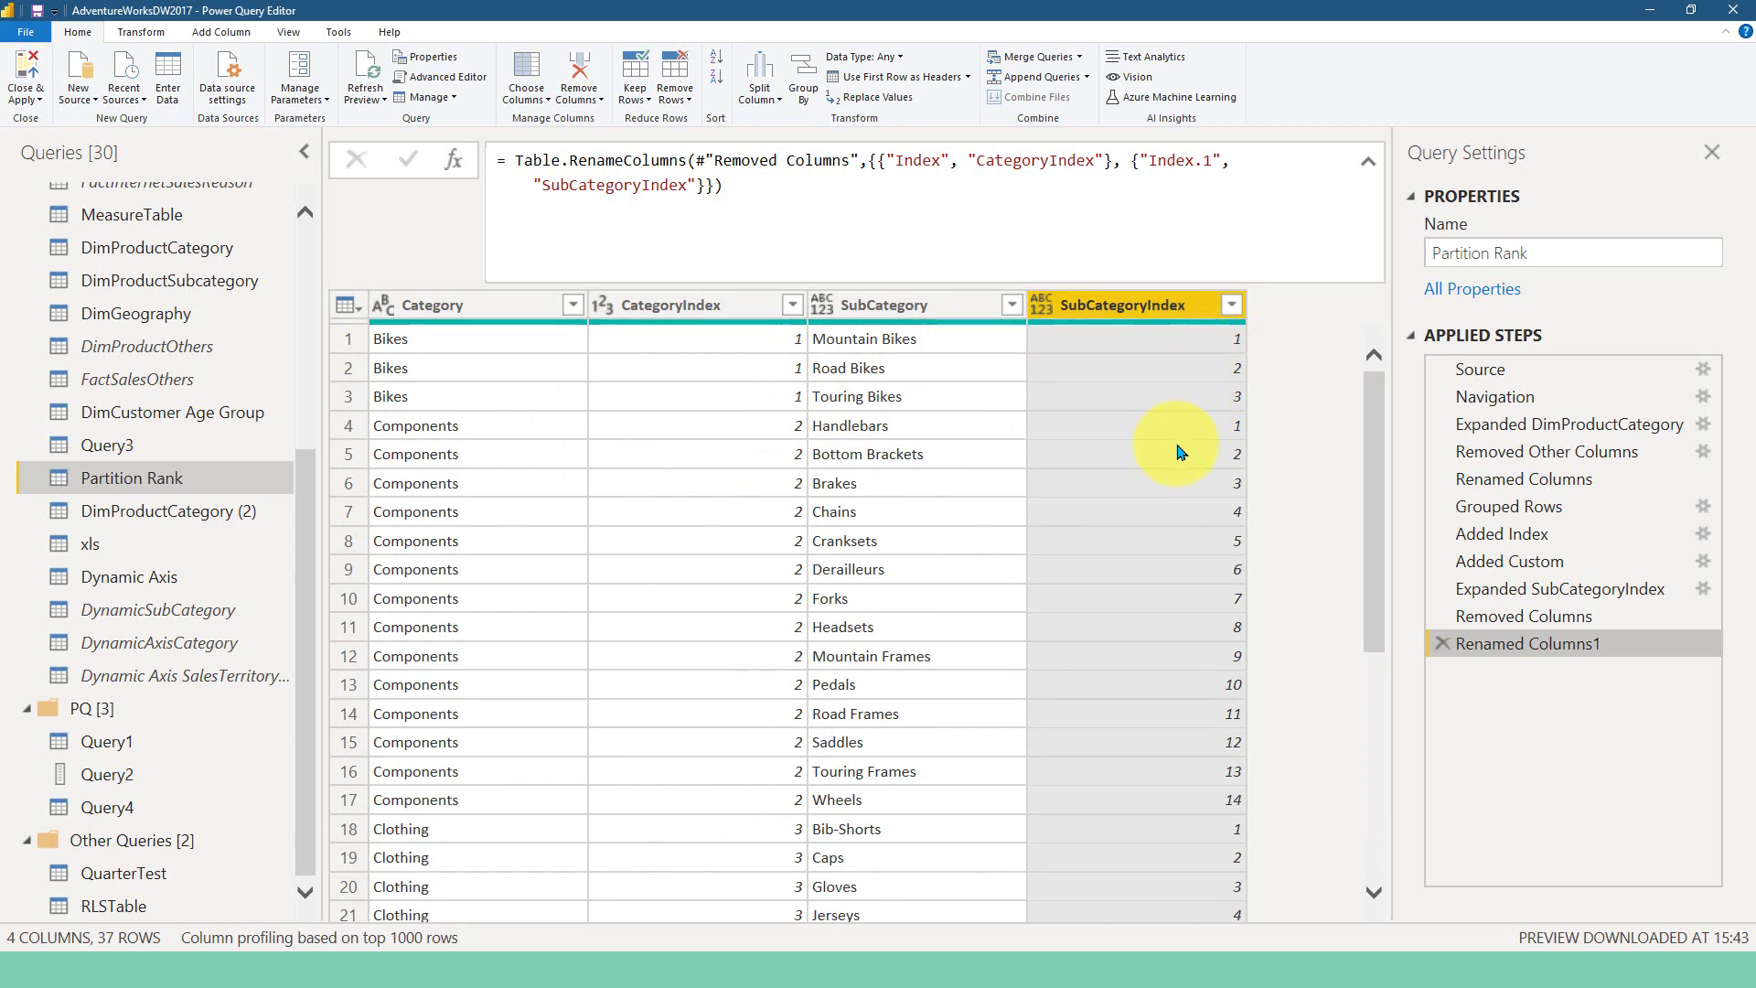
pyautogui.scroll(-3, 1203, 640)
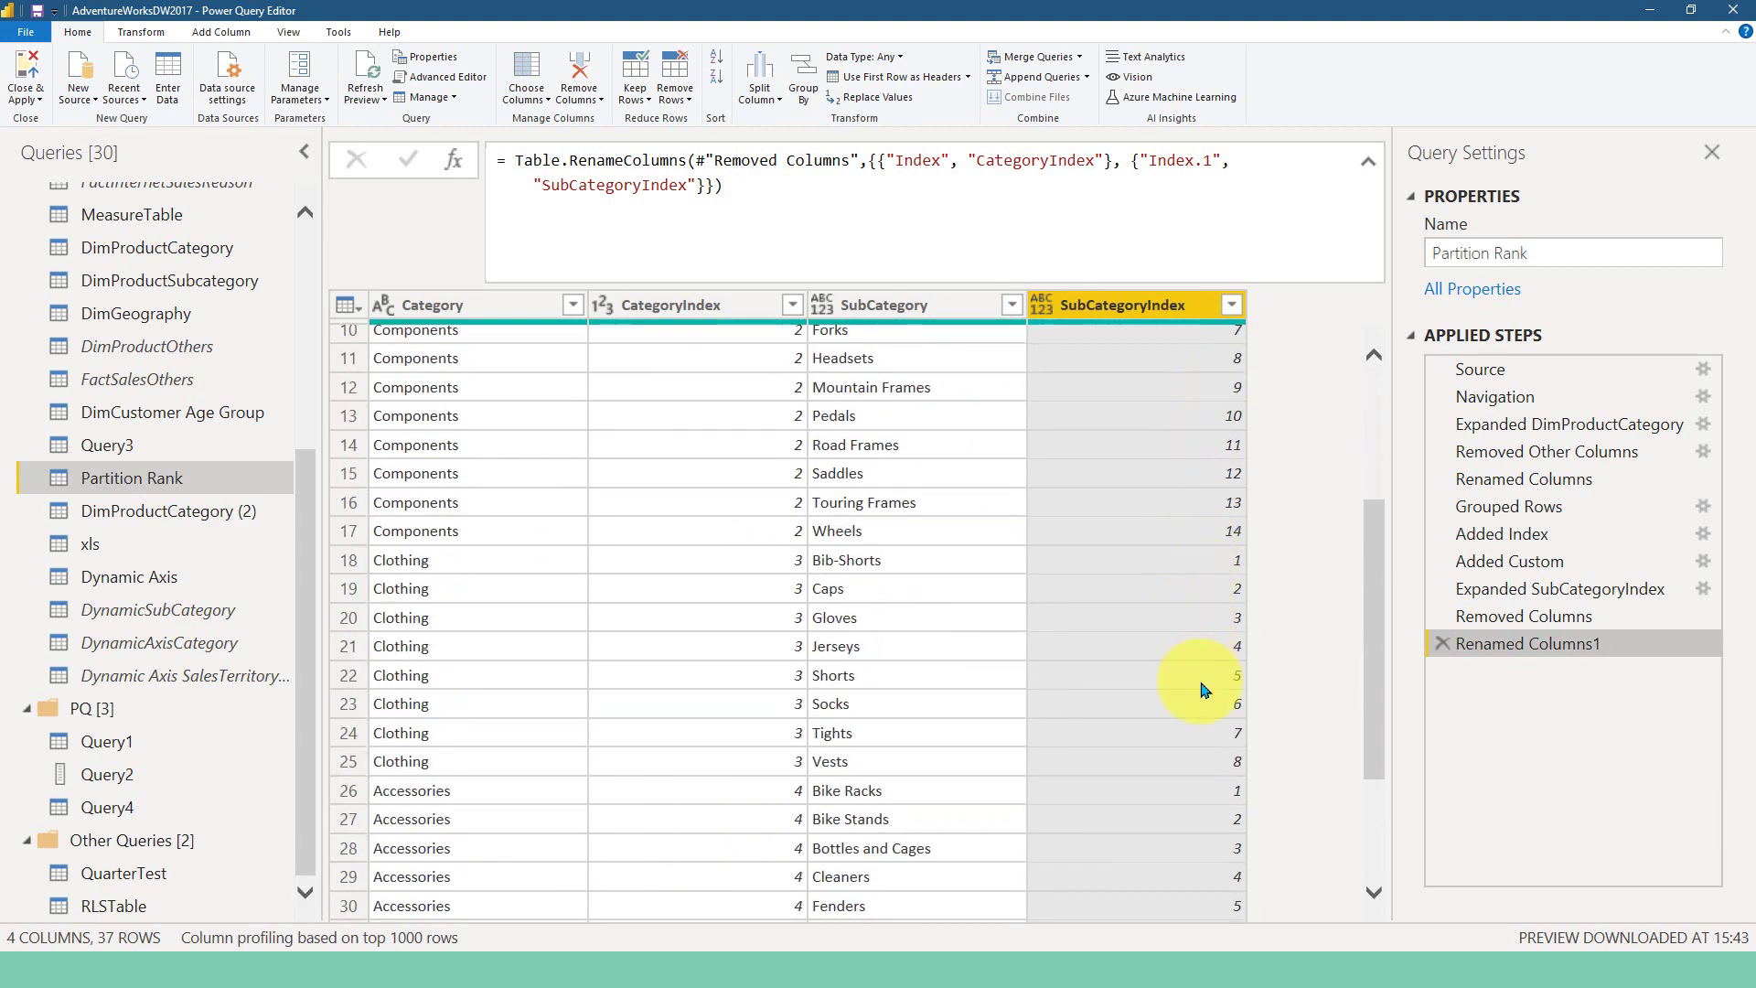